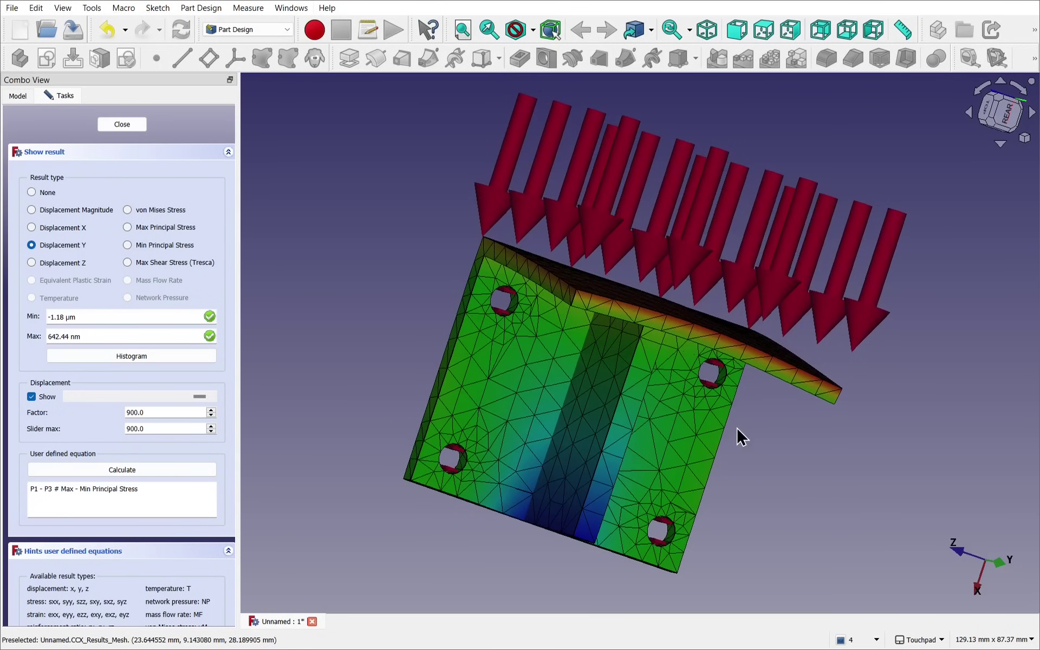
Step: Drag the Displacement Y factor from 900 down to 0 so the mesh shows undeformed
left_click(267, 31)
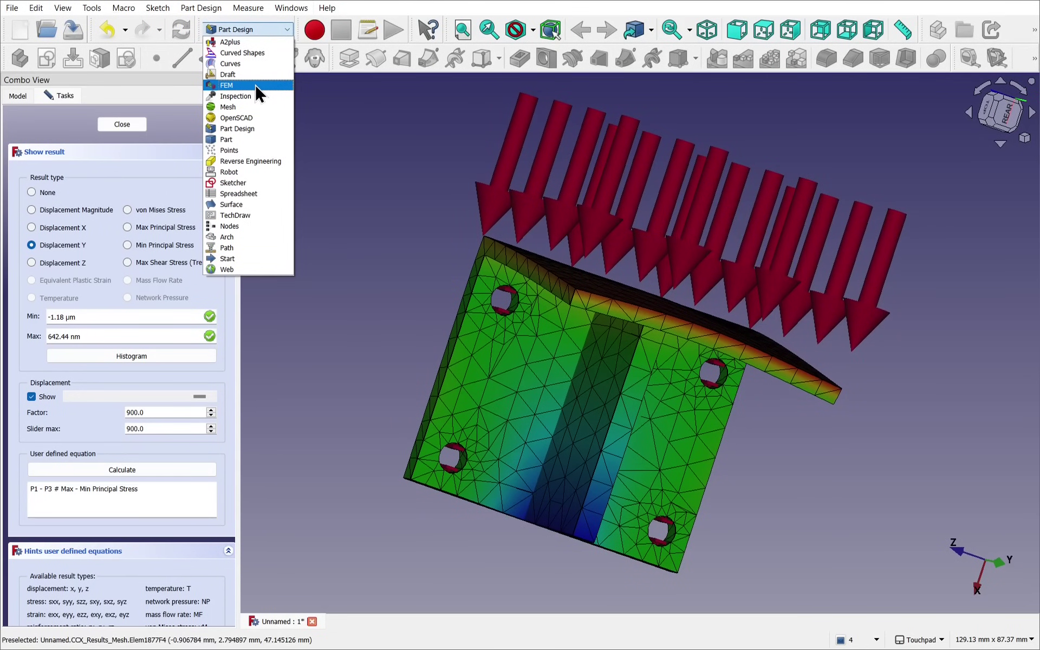
left_click(422, 124)
left_click_drag(420, 186, 563, 330, "alt")
left_click_drag(200, 401, 19, 383)
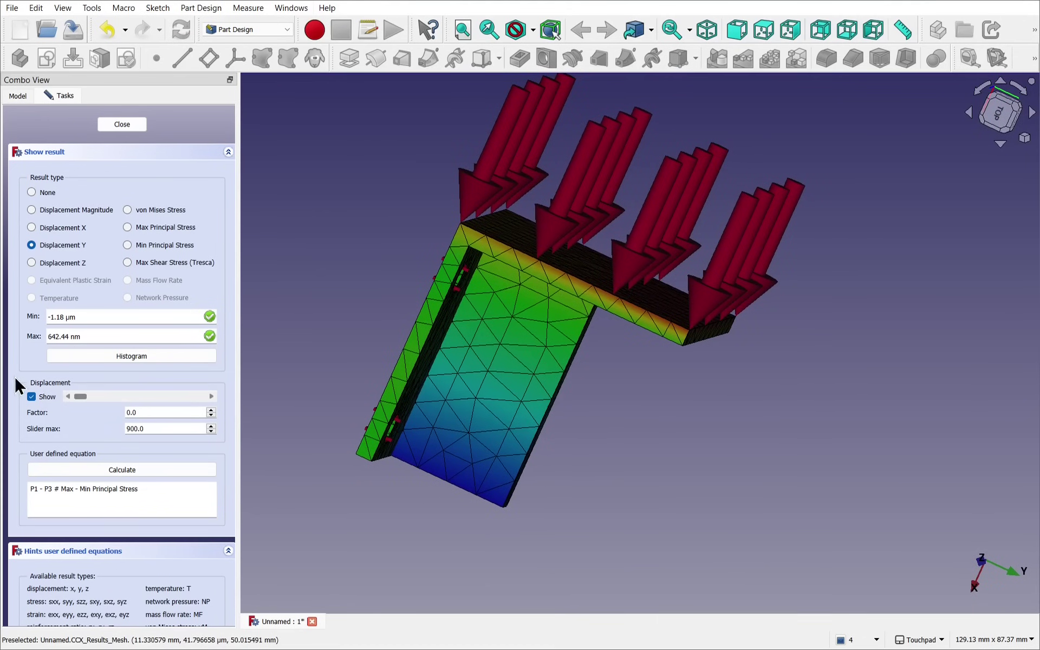
left_click_drag(713, 357, 399, 524, "alt")
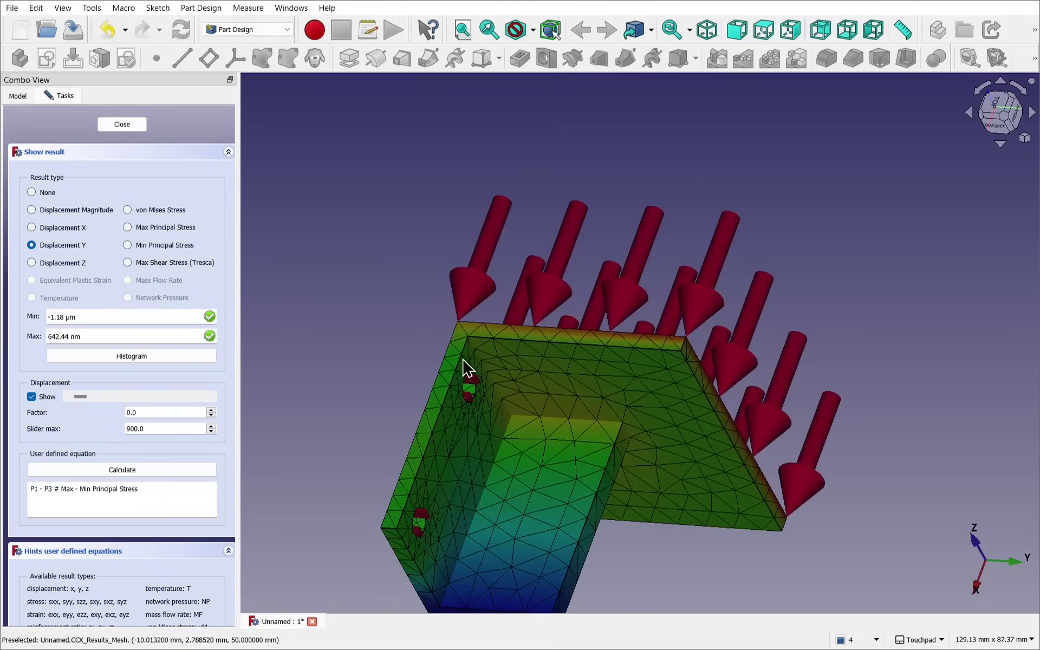
Step: Pan and orbit the view to inspect the undeformed bracket mesh from below
left_click_drag(701, 399, 654, 272, "shift")
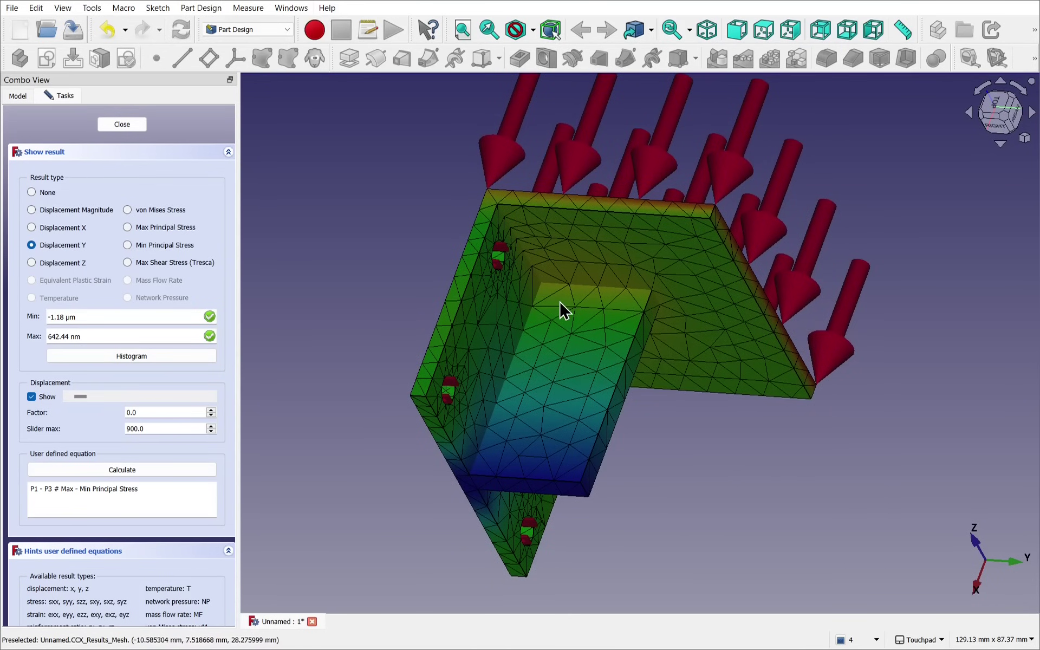
left_click_drag(560, 300, 520, 365, "alt")
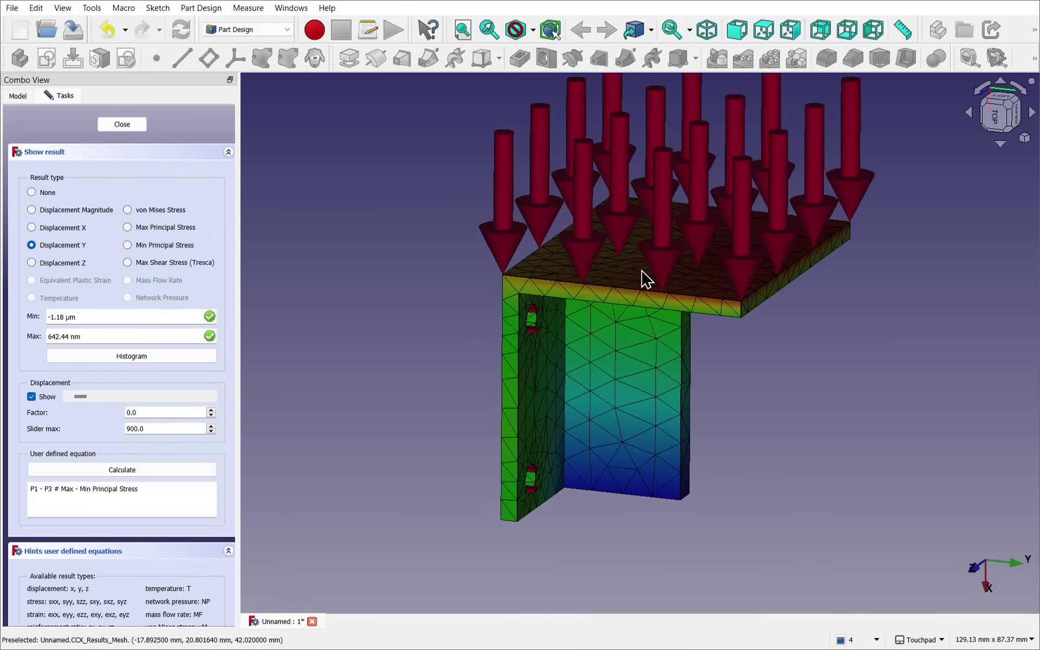
left_click_drag(617, 353, 616, 261, "alt")
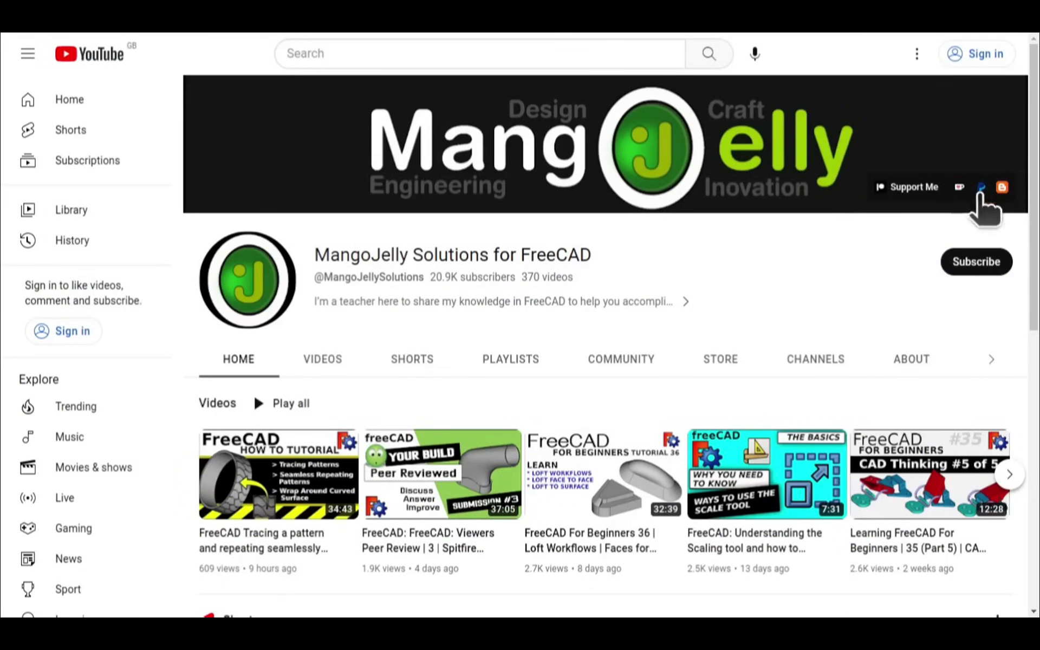
Step: Open the FreeCAD tutorial channel's About page and scroll through its description
left_click(909, 360)
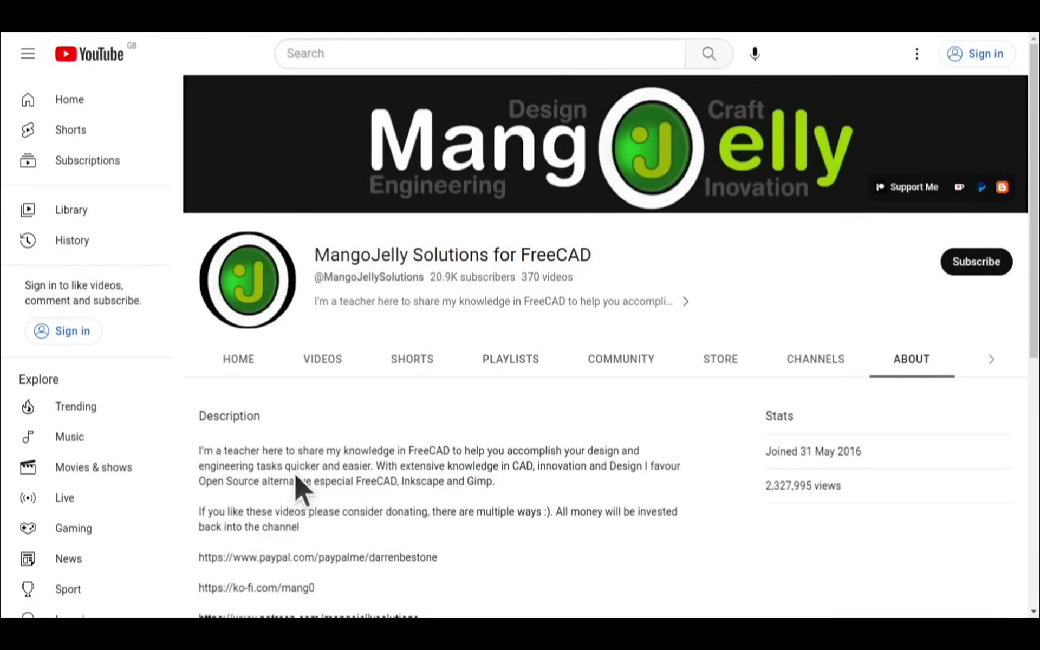
scroll(226, 476, "down", 3)
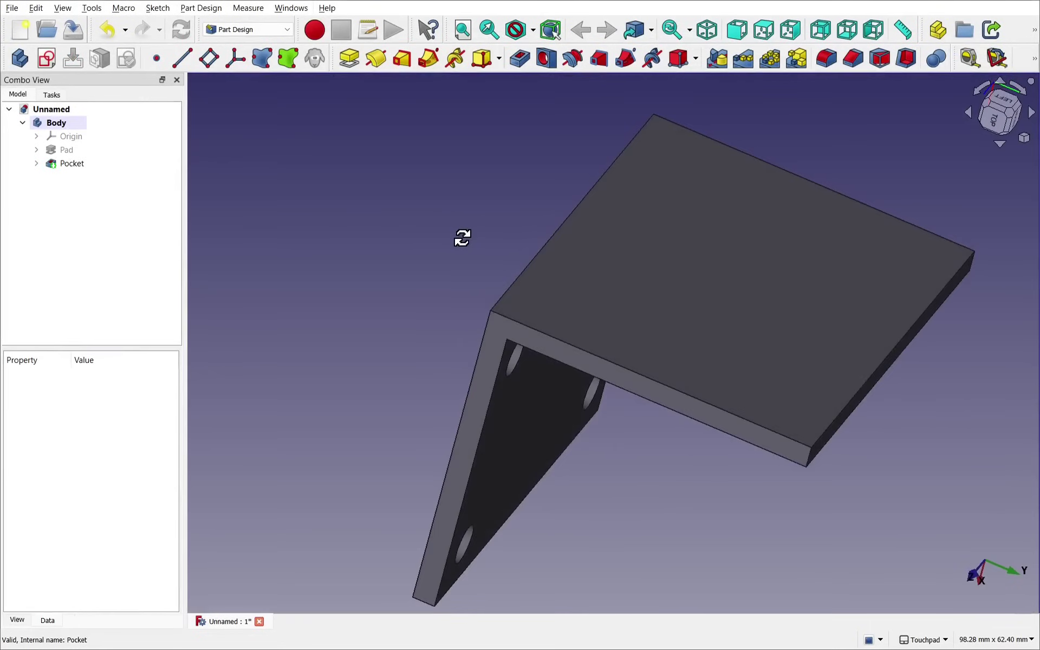
middle_click_drag(462, 237, 364, 200)
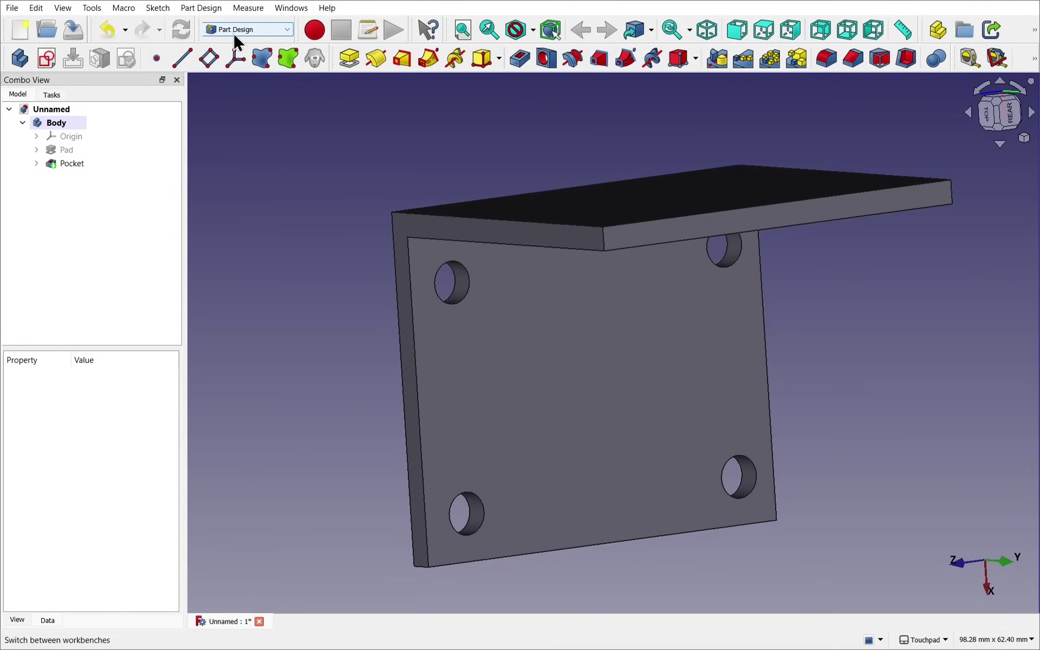
Step: Expand Pad and review the properties of the Pad feature and its Sketch
middle_click_drag(513, 204, 610, 265)
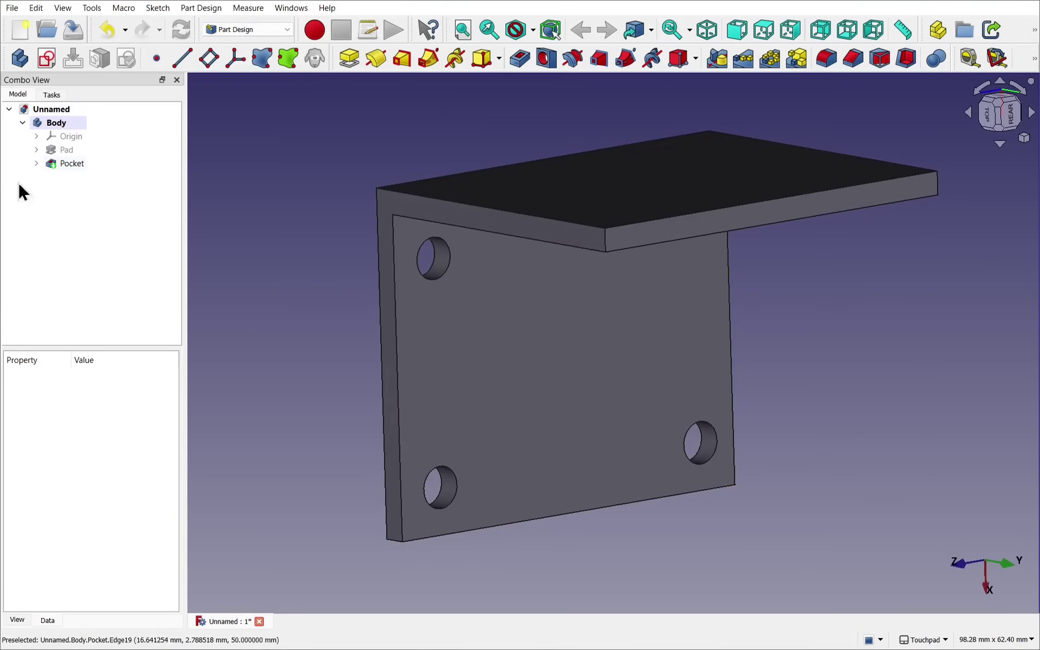
left_click(36, 150)
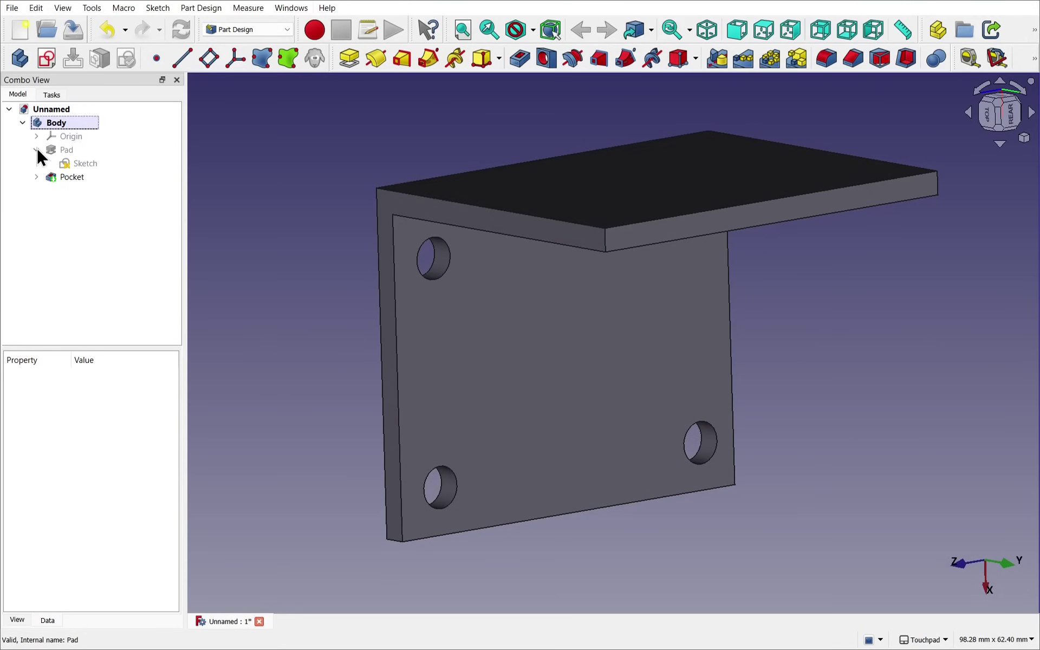
left_click(71, 150)
key("space")
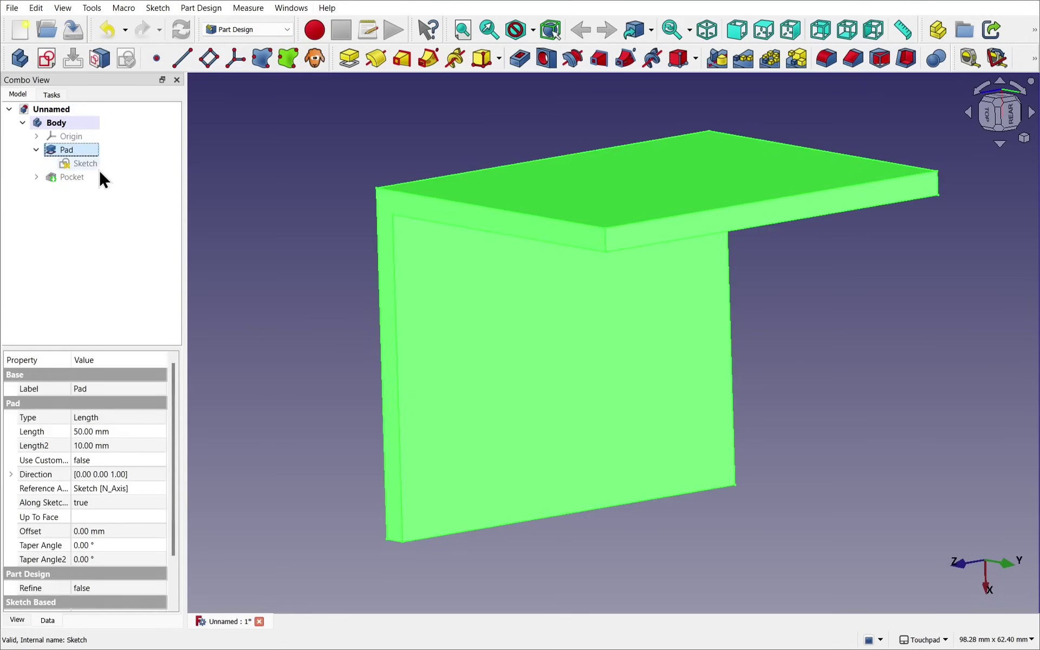
left_click(92, 165)
mouse_move(227, 177)
middle_mouse_down()
mouse_move(823, 266)
mouse_move(717, 260)
mouse_move(296, 464)
middle_mouse_up()
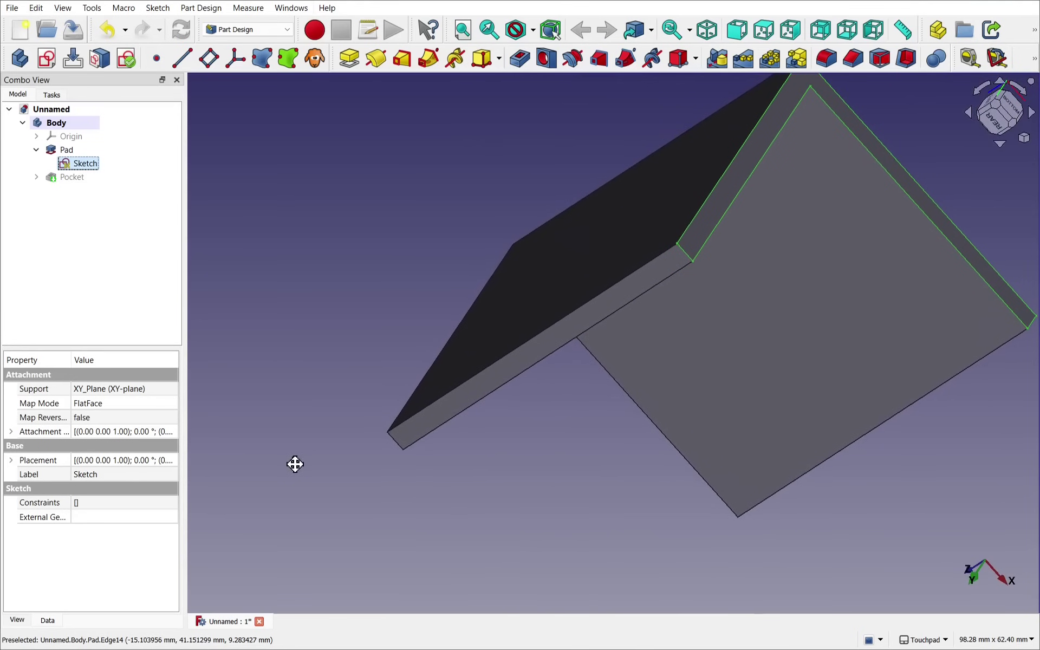
middle_click_drag(239, 204, 180, 213)
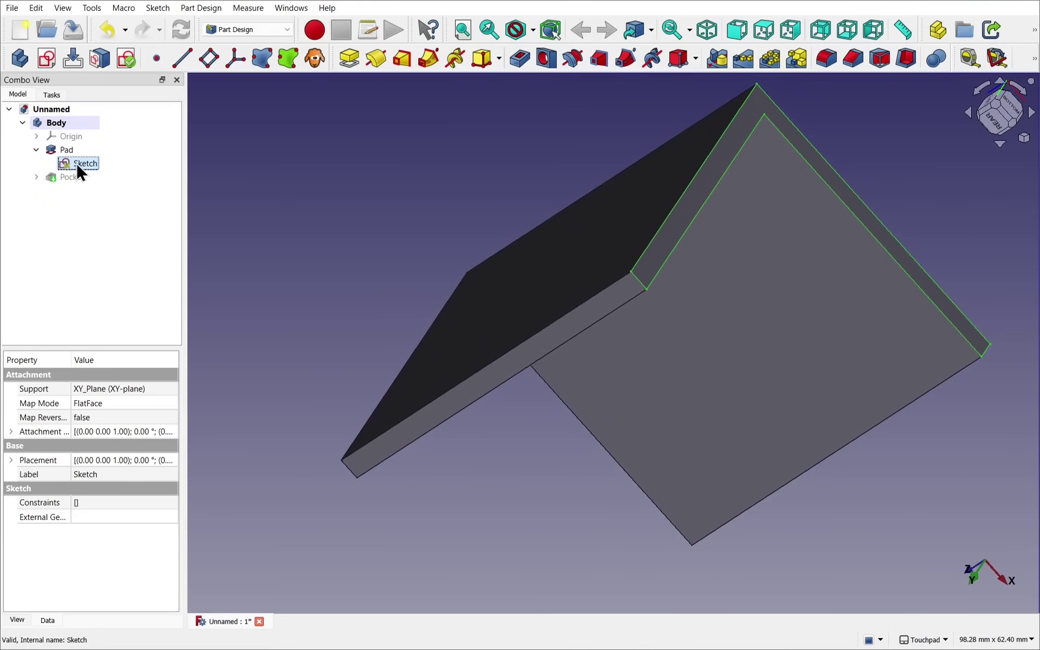
Step: Expand Pocket, review Pocket and Sketch001 properties, and collapse the Body
left_click(37, 176)
left_click(78, 190)
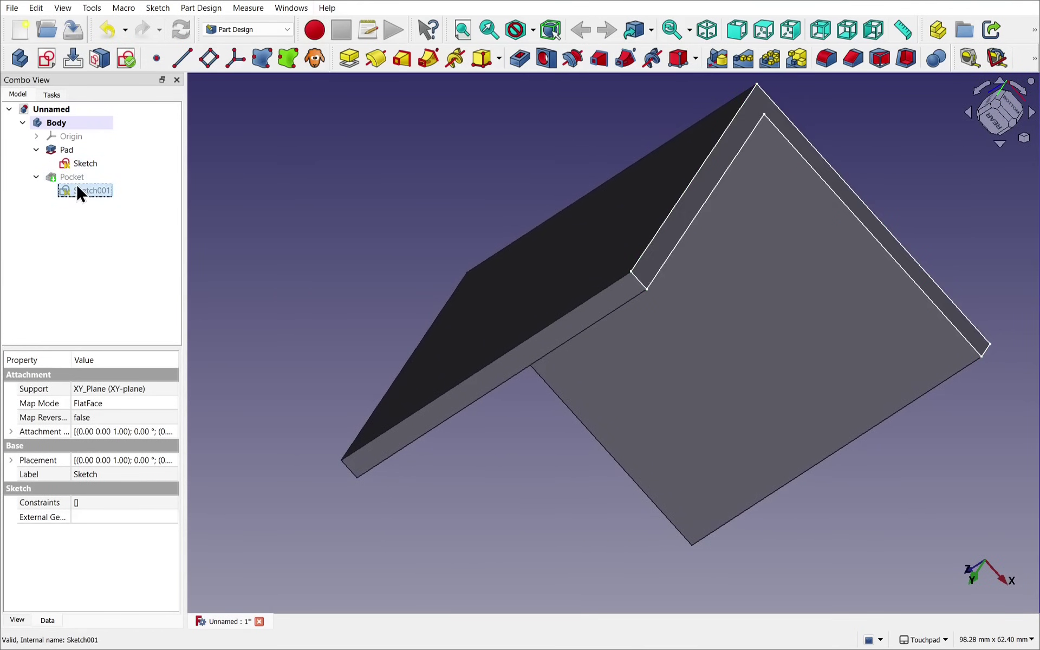
left_click(72, 175)
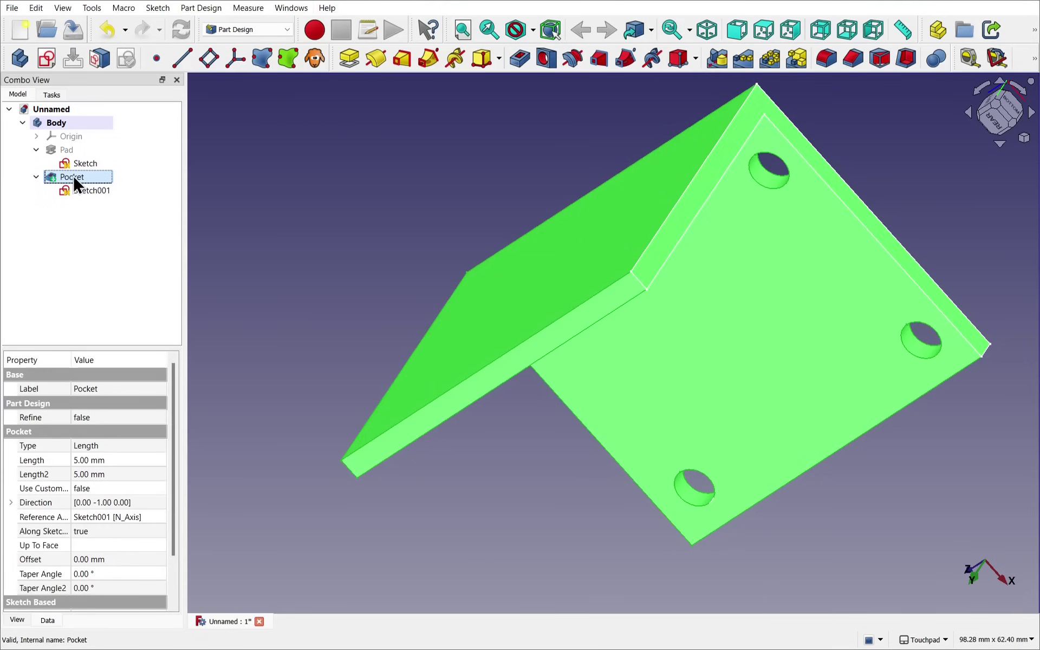
left_click(80, 189)
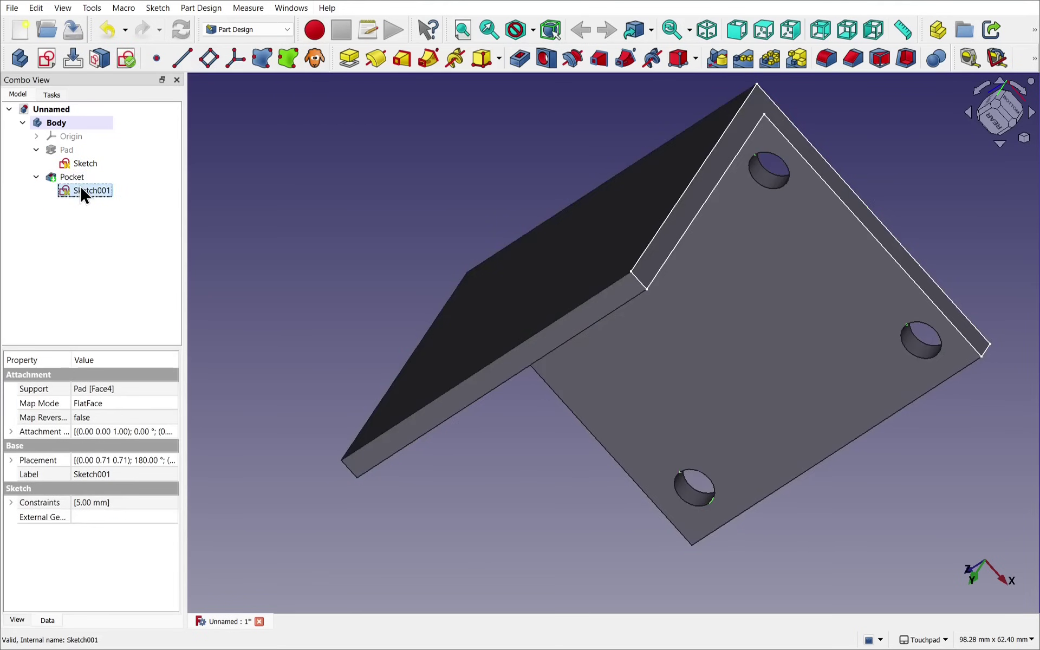
left_click(80, 163)
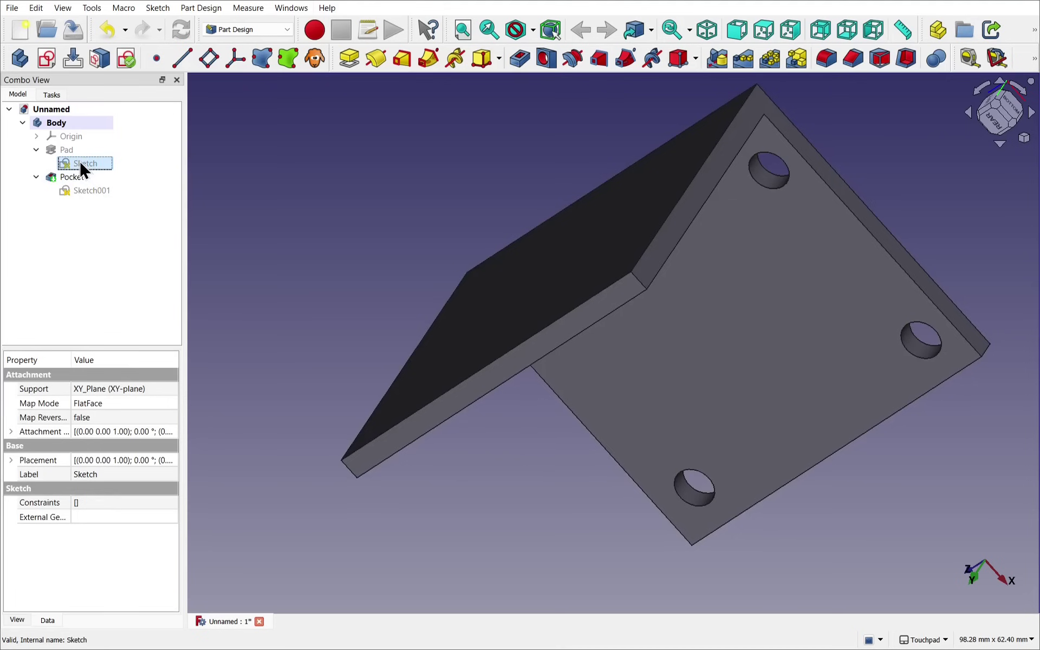
left_click(22, 122)
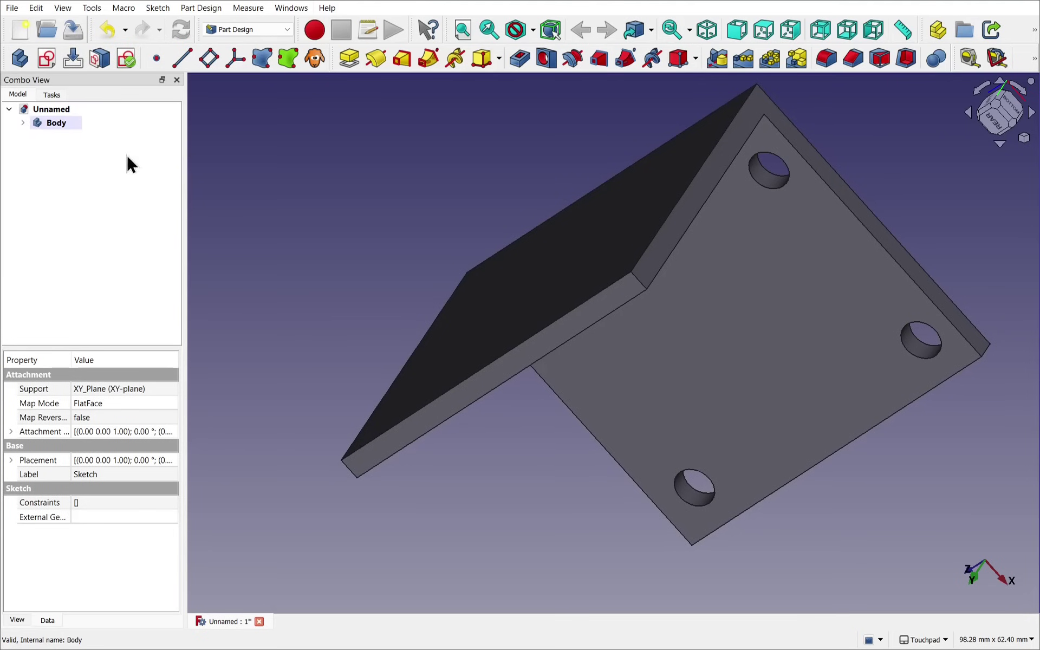
left_click_drag(462, 156, 590, 178, "alt")
Step: Switch to the FEM workbench
left_click(234, 25)
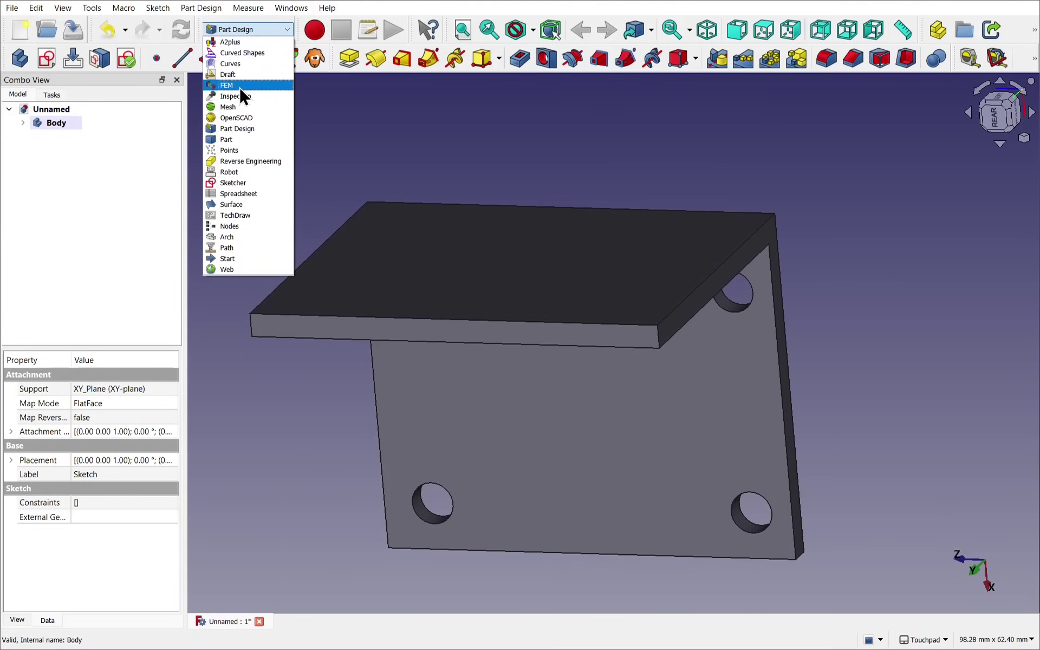
left_click(240, 87)
left_click_drag(555, 241, 443, 213, "alt")
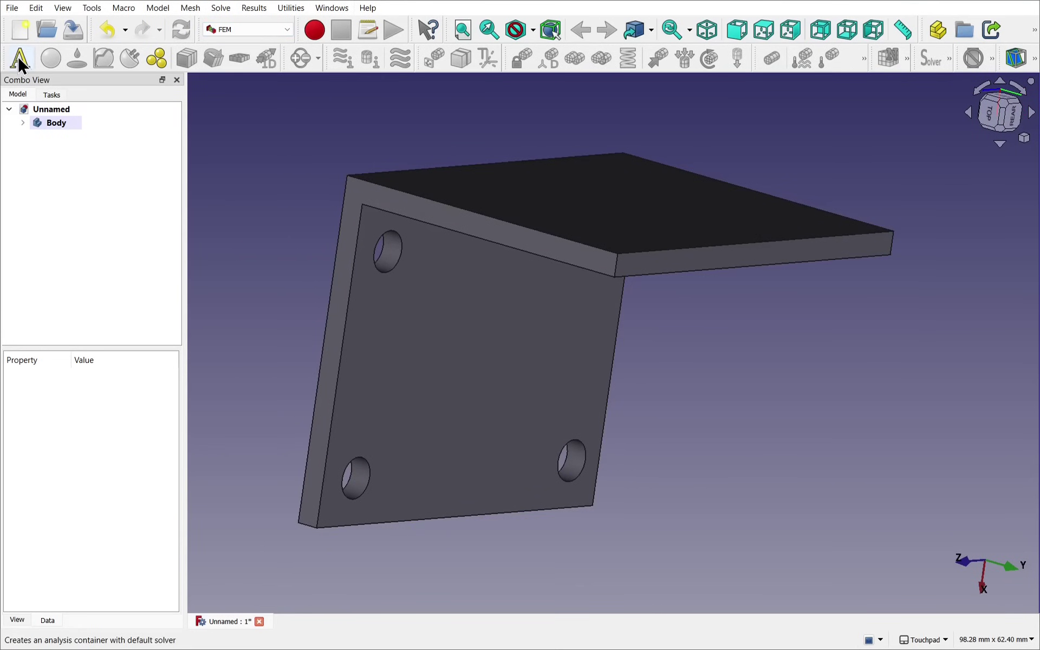
Step: Add an Analysis container to the document beside the bracket's Body
left_click(154, 8)
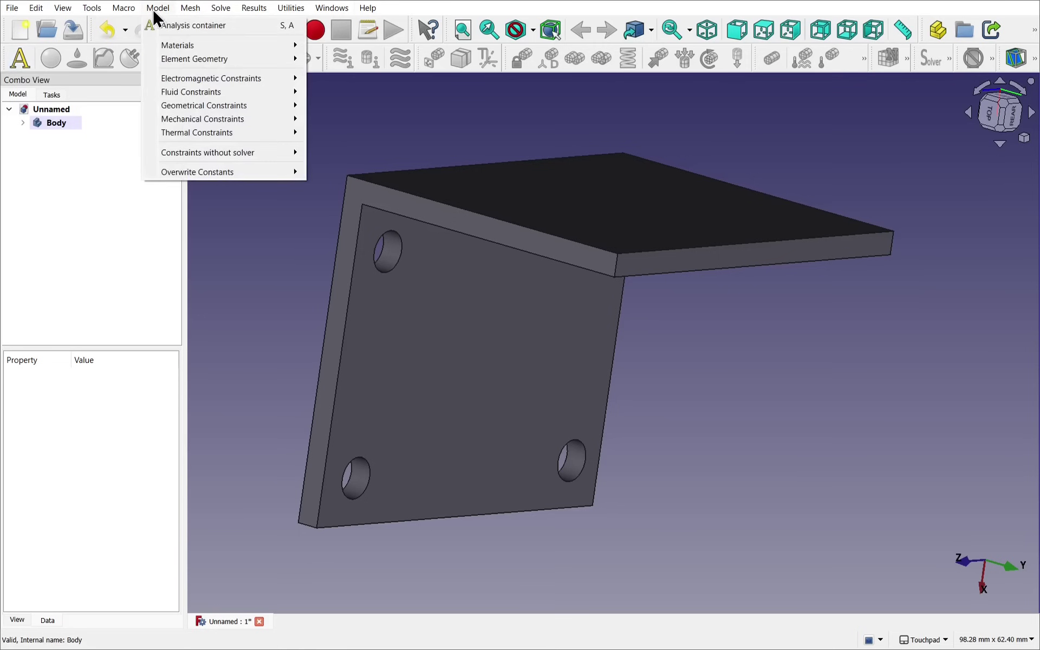
left_click(174, 26)
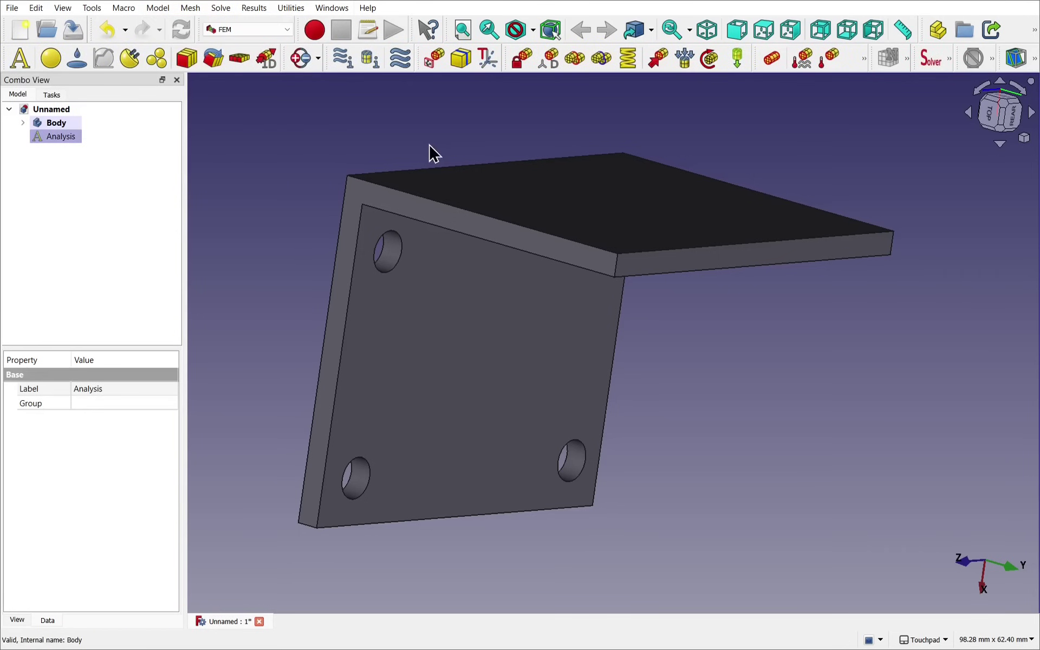
left_click_drag(433, 154, 450, 188, "alt")
left_click(351, 185)
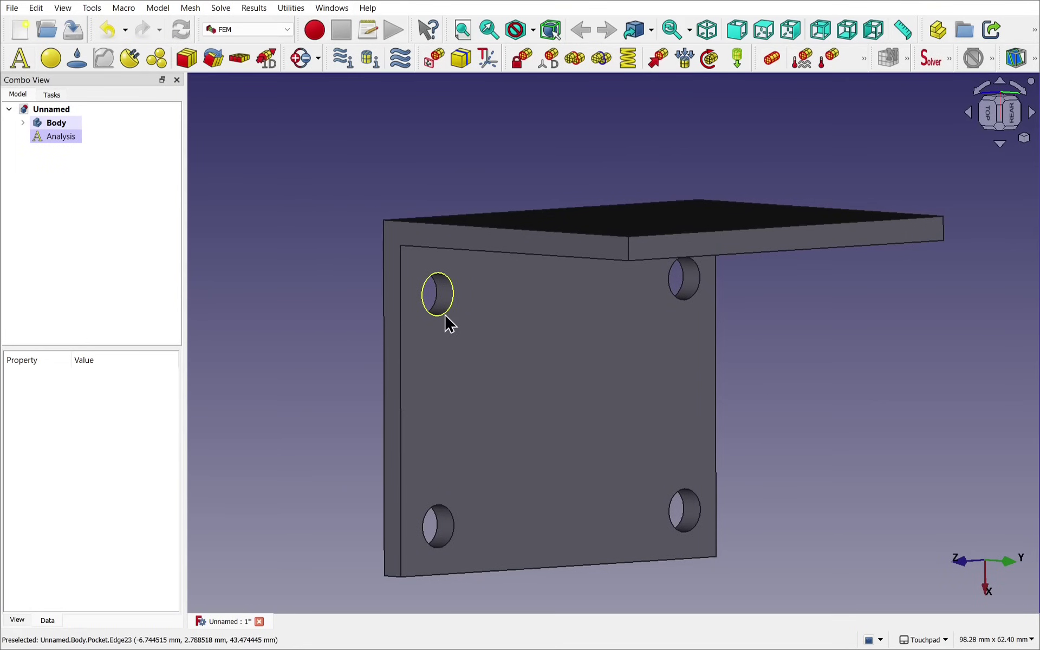
left_click_drag(285, 209, 310, 223, "alt")
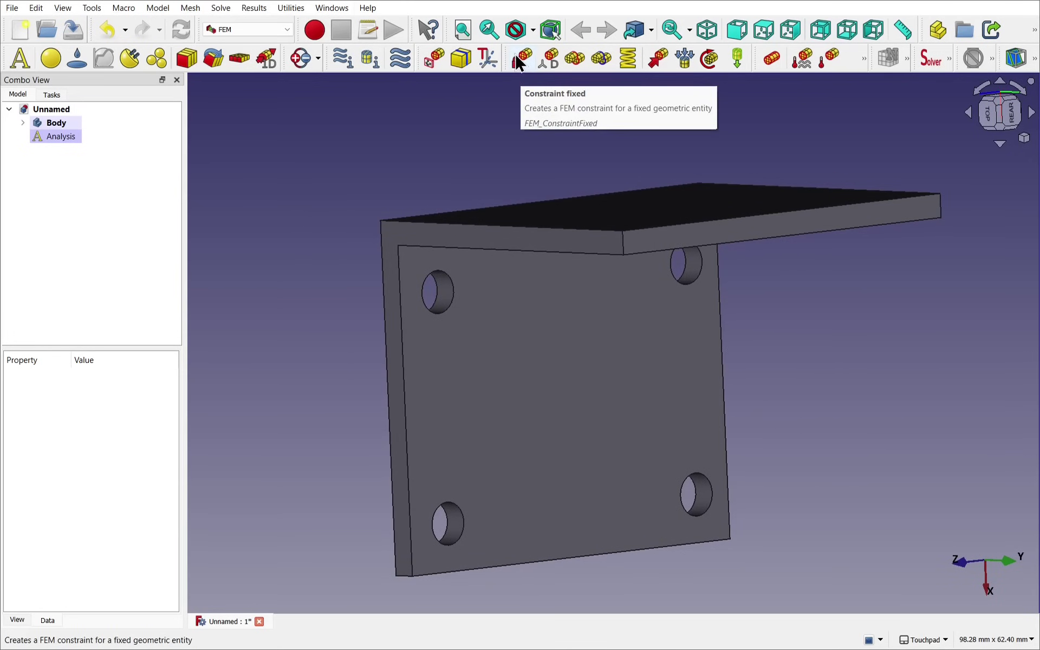
left_click(158, 8)
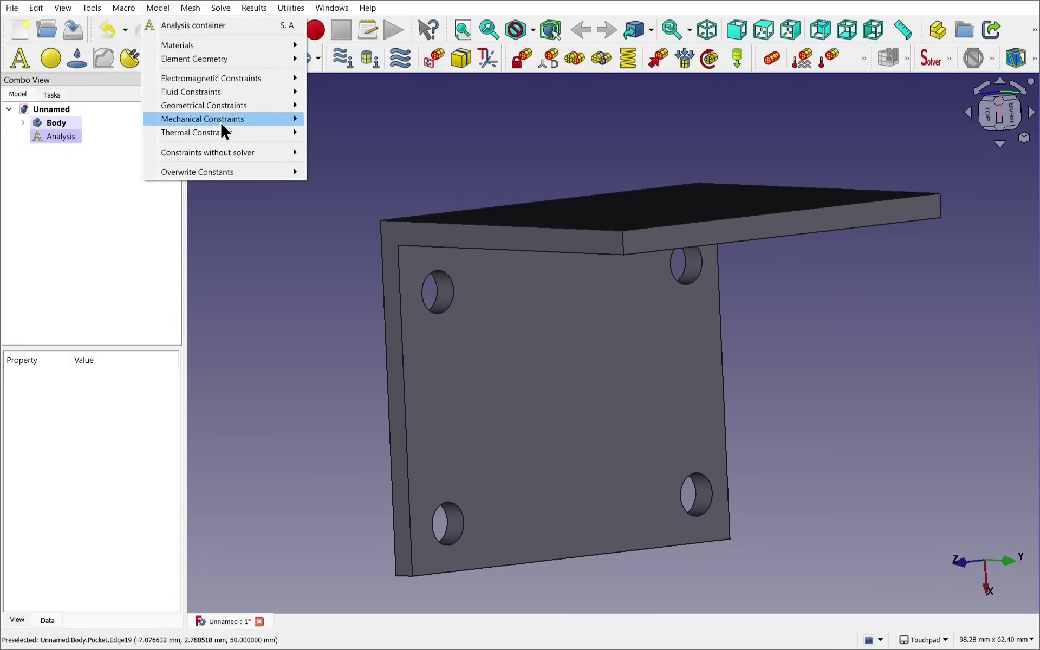
mouse_move(228, 123)
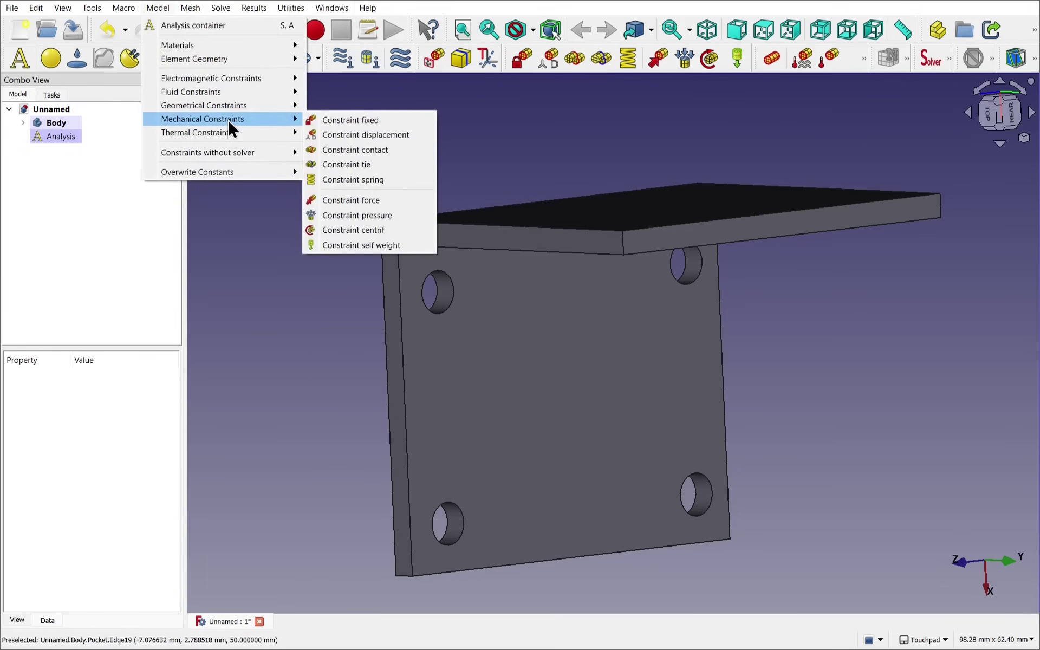
Step: Create a fixed constraint on the inner faces of all four mounting holes
left_click(350, 121)
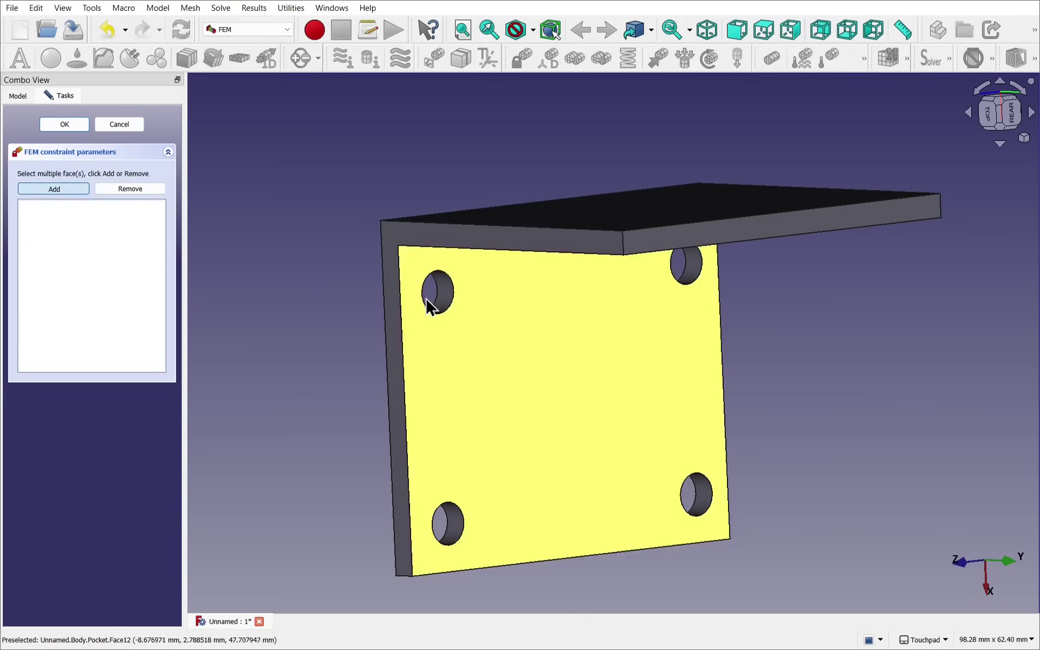
left_click(445, 292)
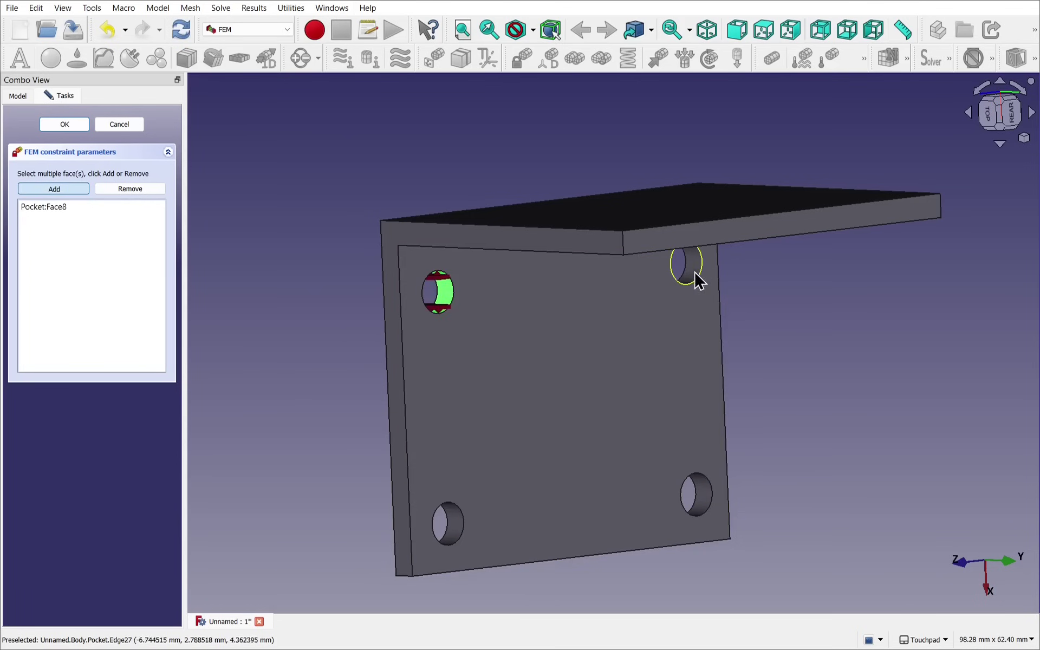
left_click(693, 263)
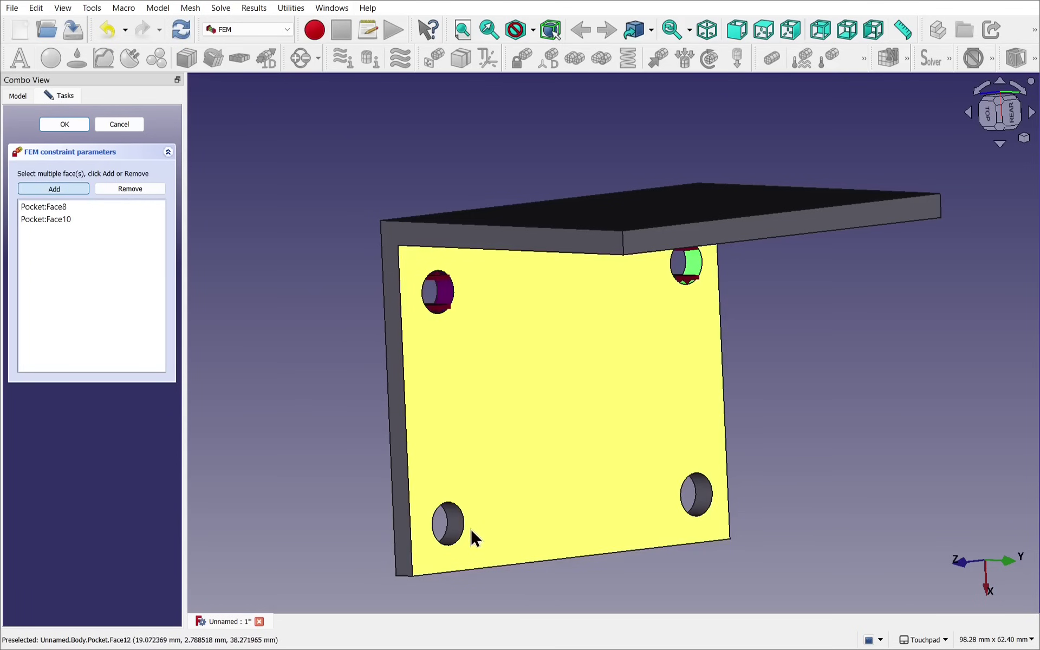
left_click(455, 524)
left_click(696, 494)
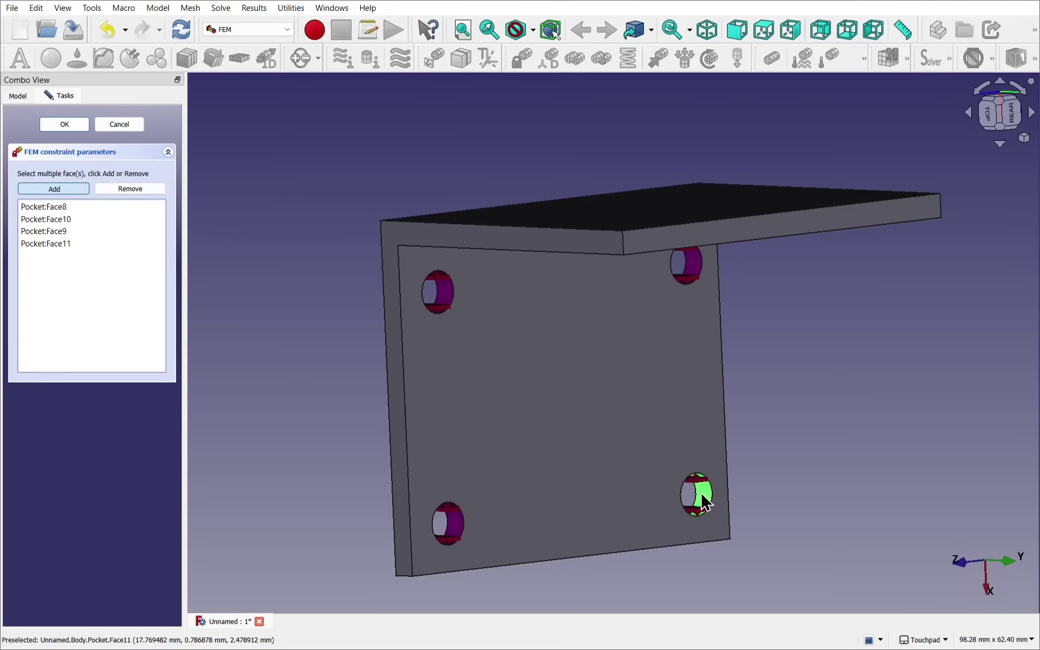
left_click_drag(697, 494, 696, 469, "alt")
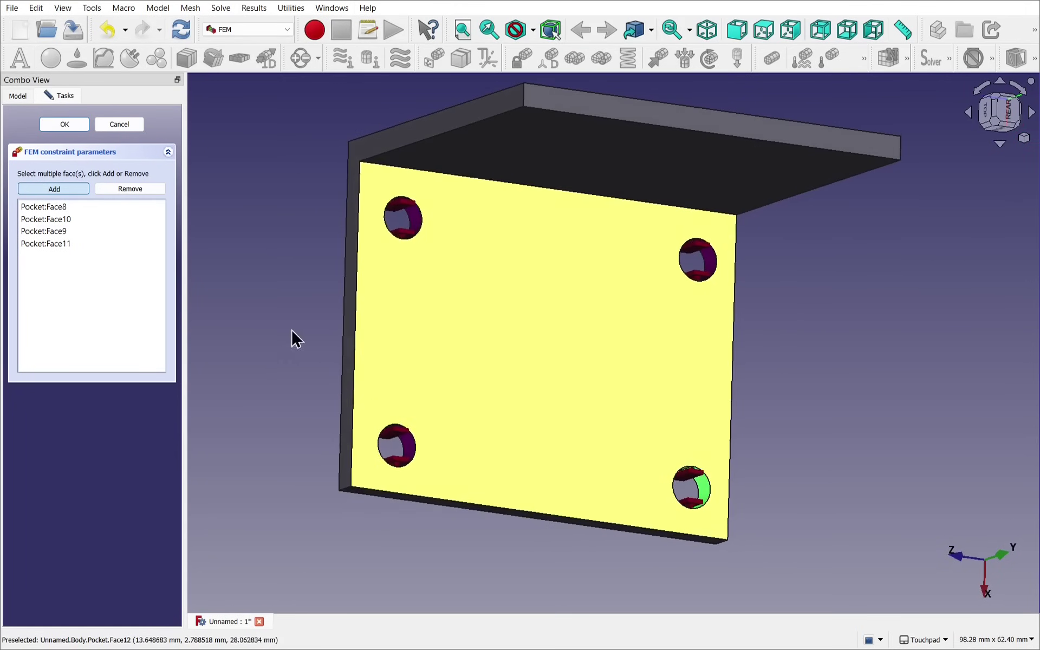
left_click(68, 128)
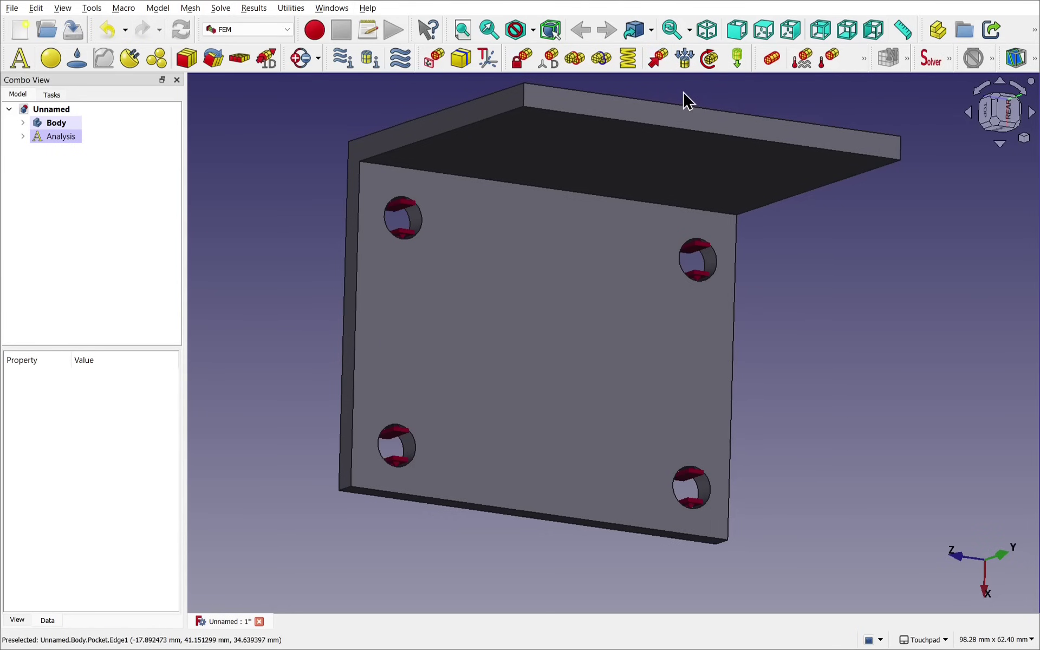
Step: Start a force constraint and apply it to the flange's top face, Pocket:Face1
left_click(657, 55)
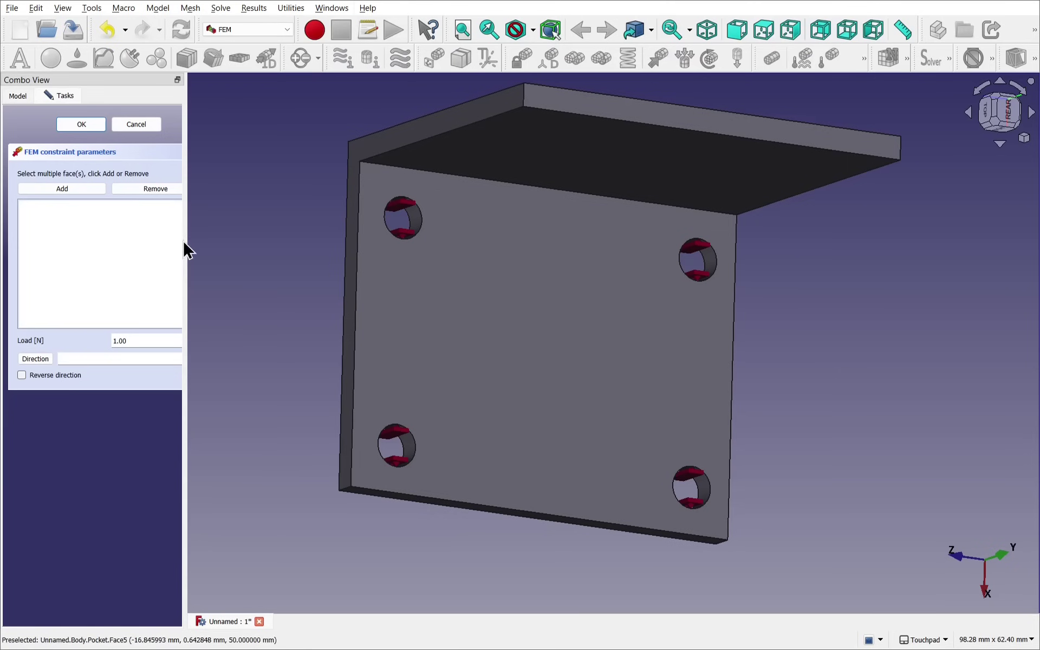
left_click_drag(184, 244, 240, 243)
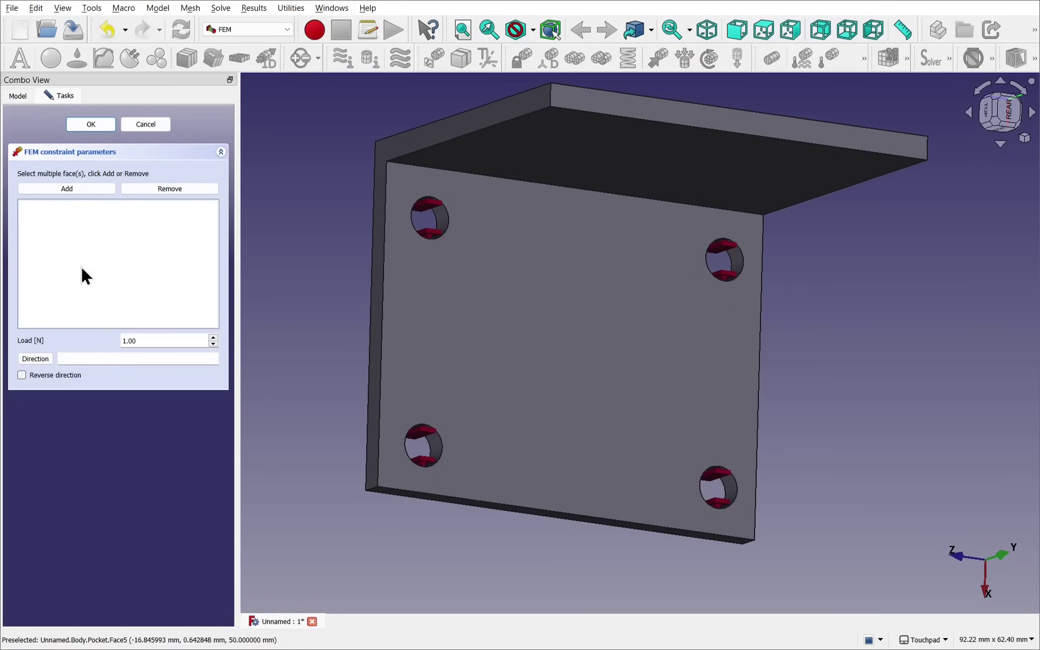
middle_click_drag(281, 260, 286, 291)
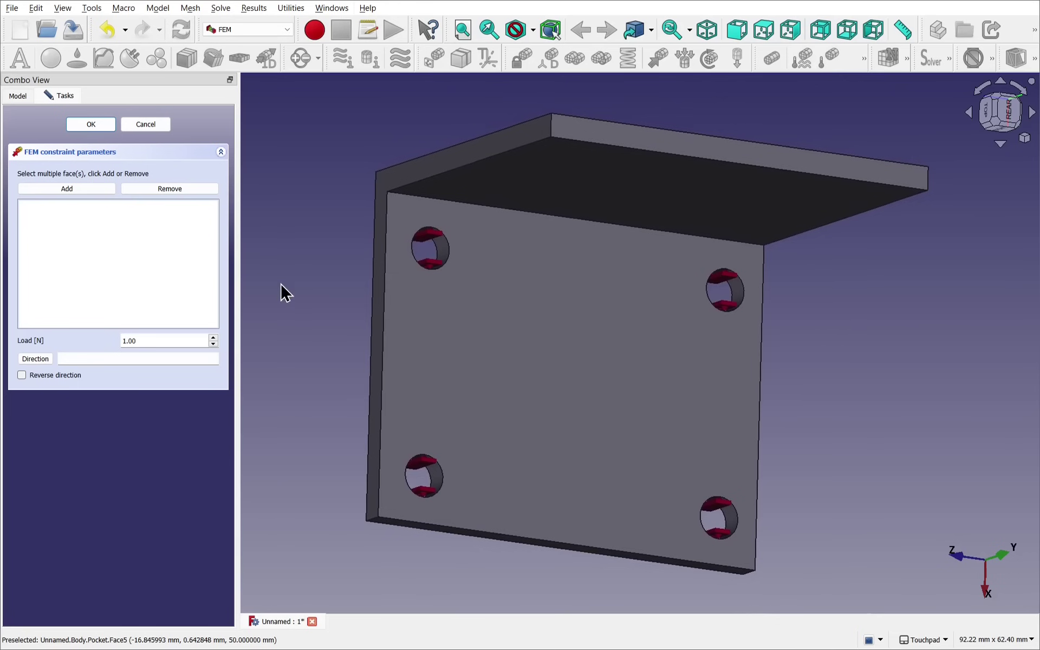
middle_click_drag(363, 162, 597, 237)
left_click(67, 187)
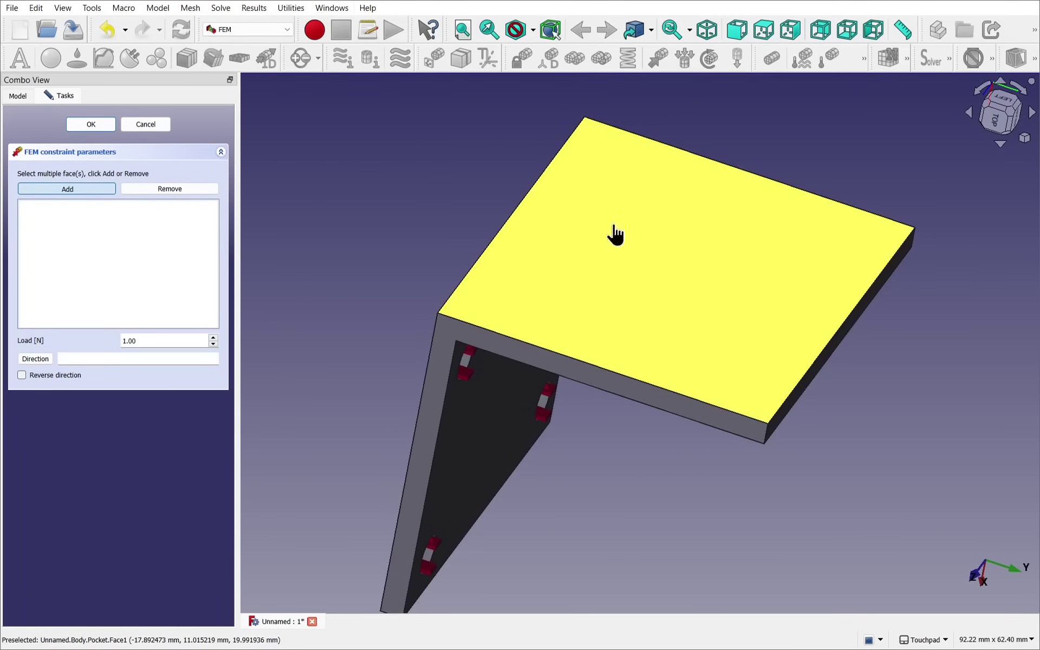
left_click(617, 232)
middle_click_drag(618, 232, 652, 255)
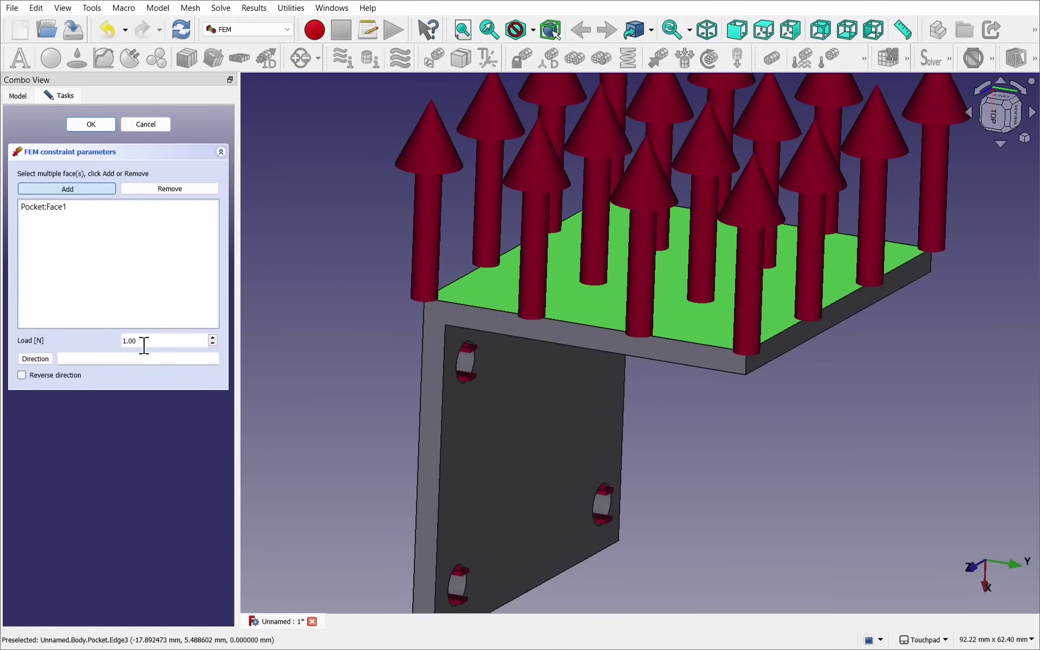
left_click(21, 375)
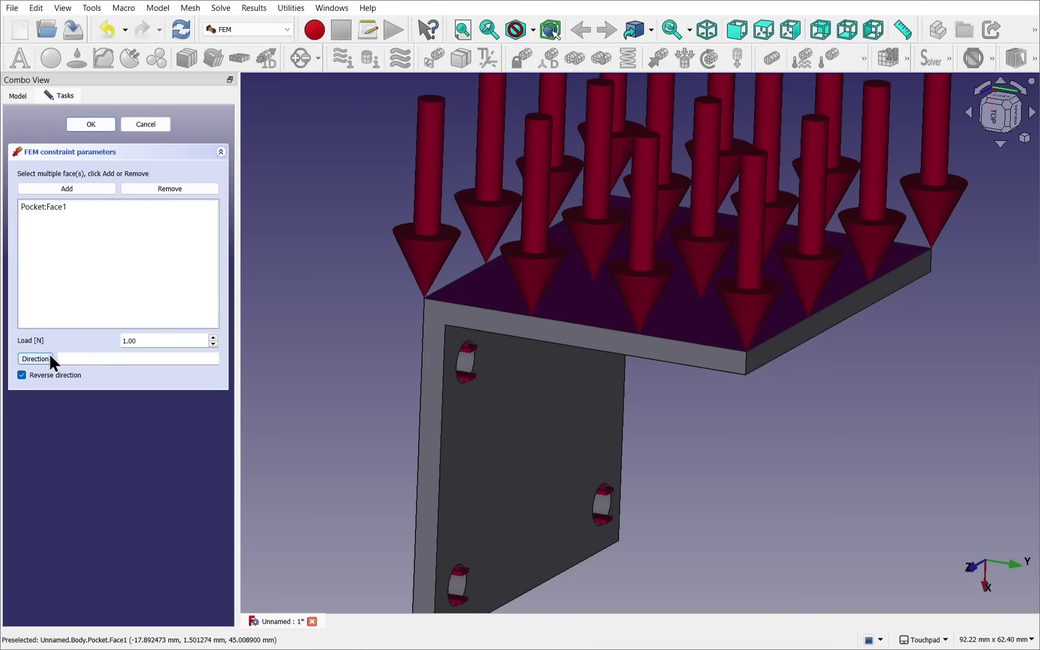
Step: Direct the 1.00 N force along vertical edge Edge9 so it points downward
left_click(36, 359)
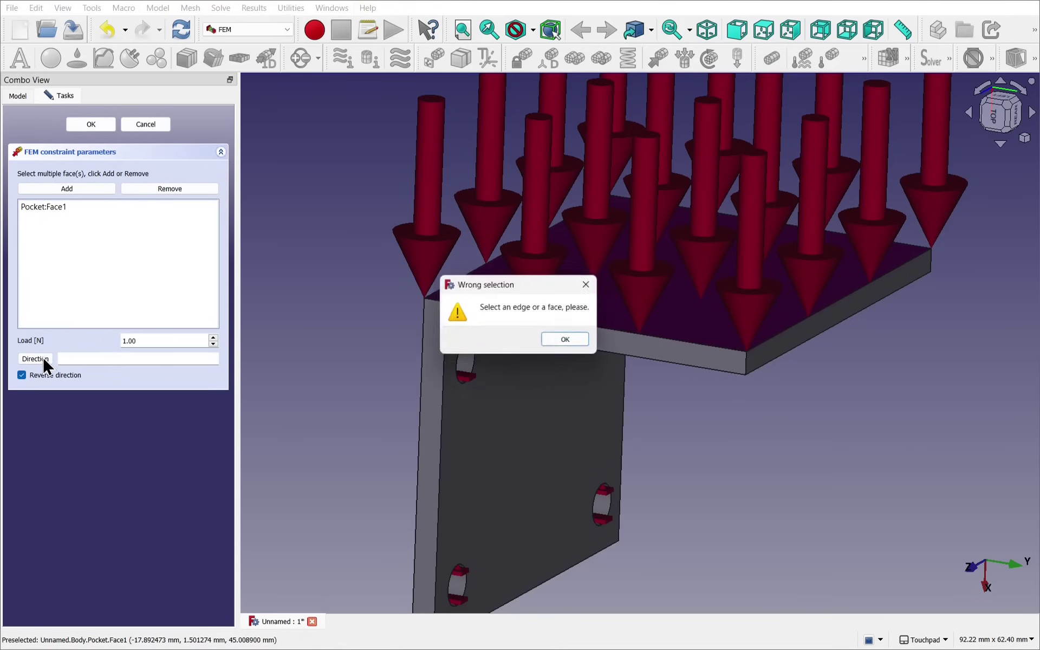
left_click(553, 340)
left_click(613, 328)
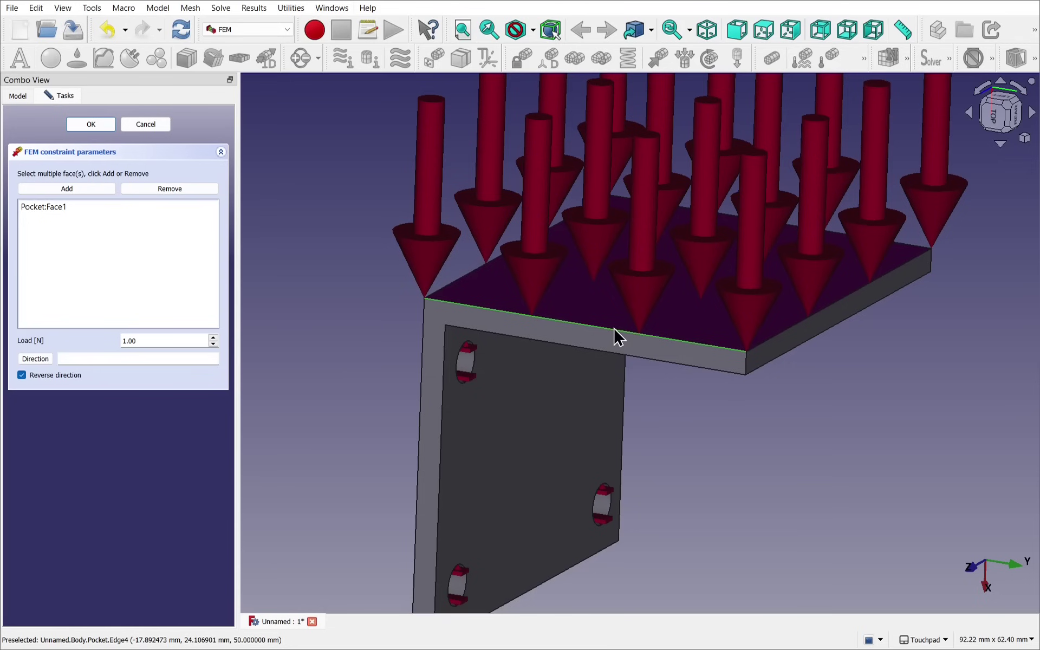
left_click(36, 358)
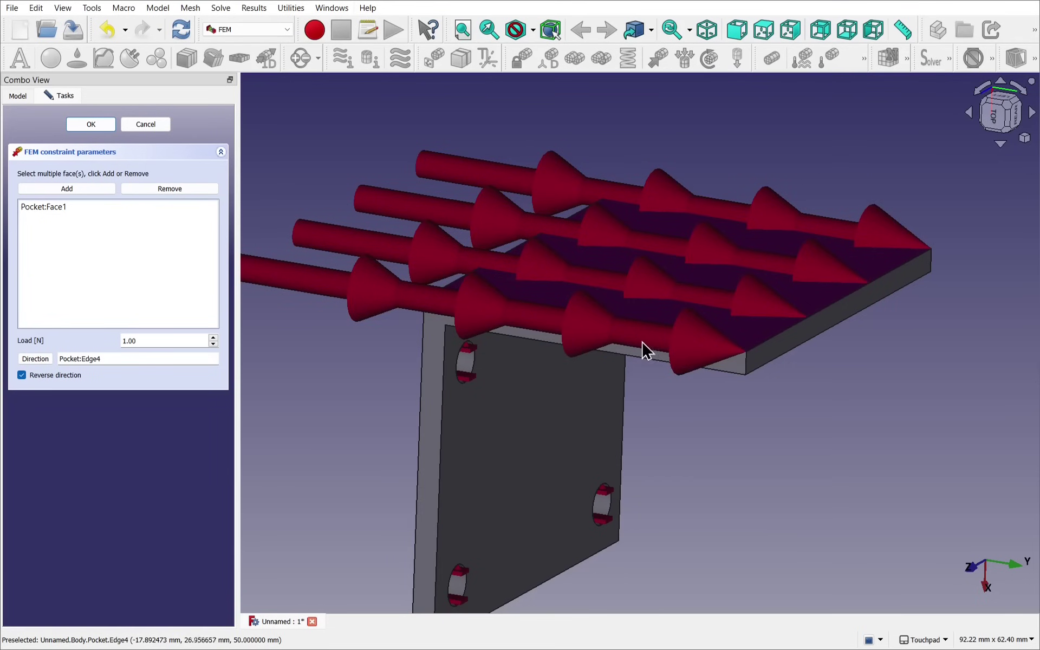
left_click(21, 375)
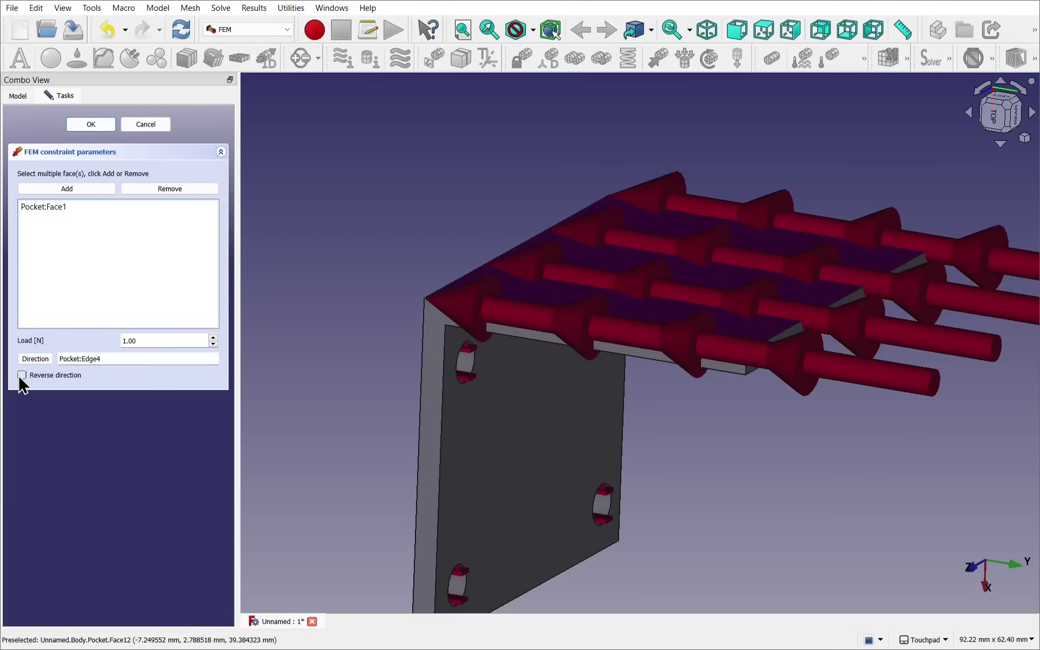
left_click(22, 375)
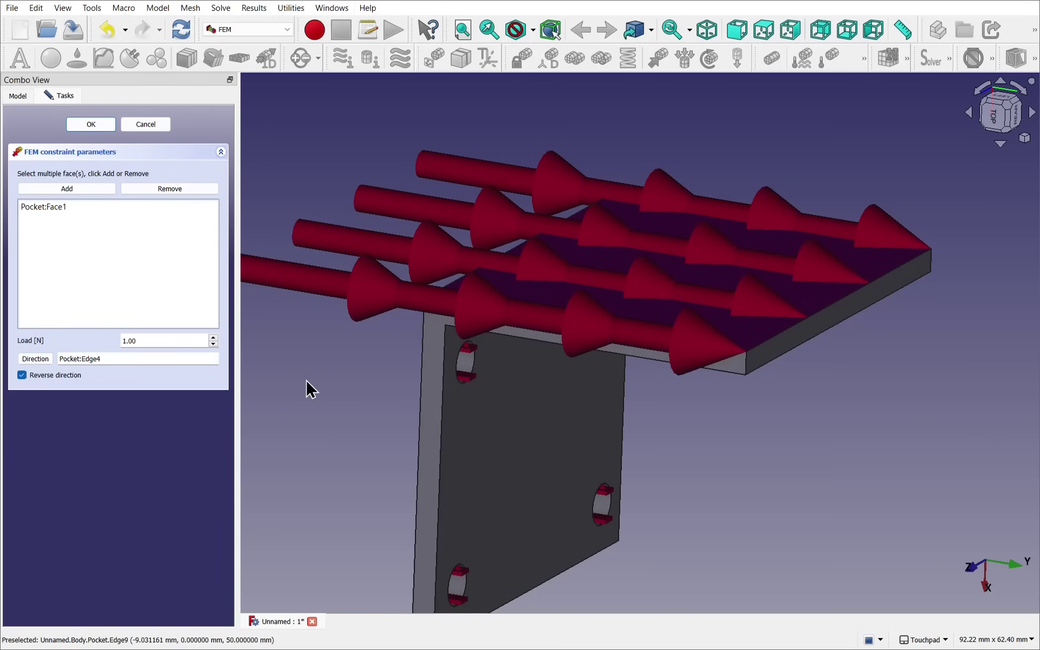
left_click(44, 358)
left_click(421, 375)
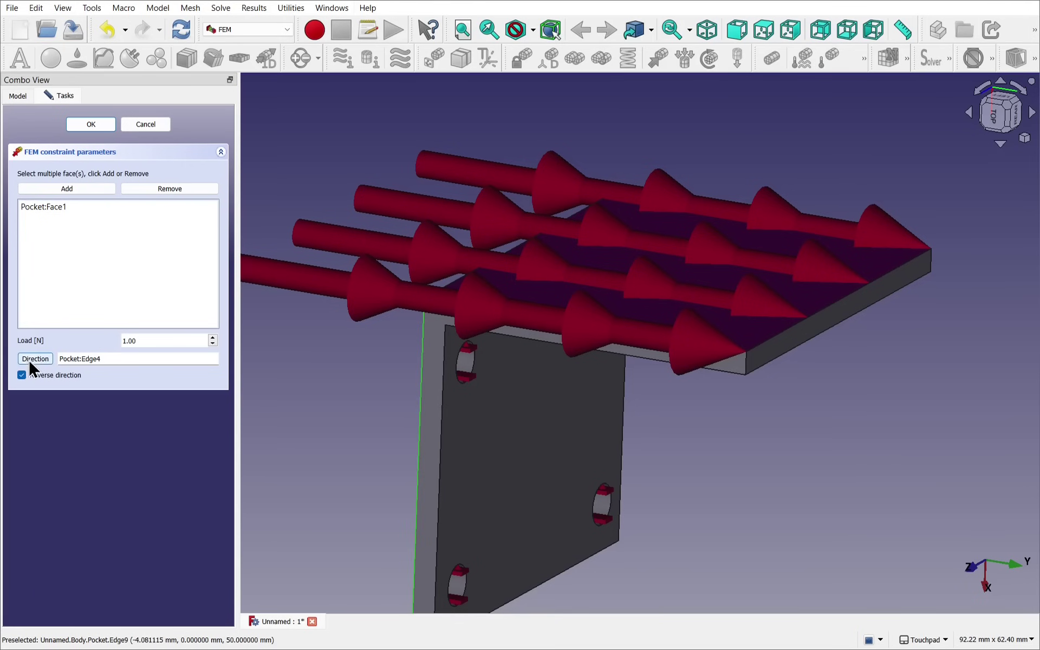
left_click(32, 359)
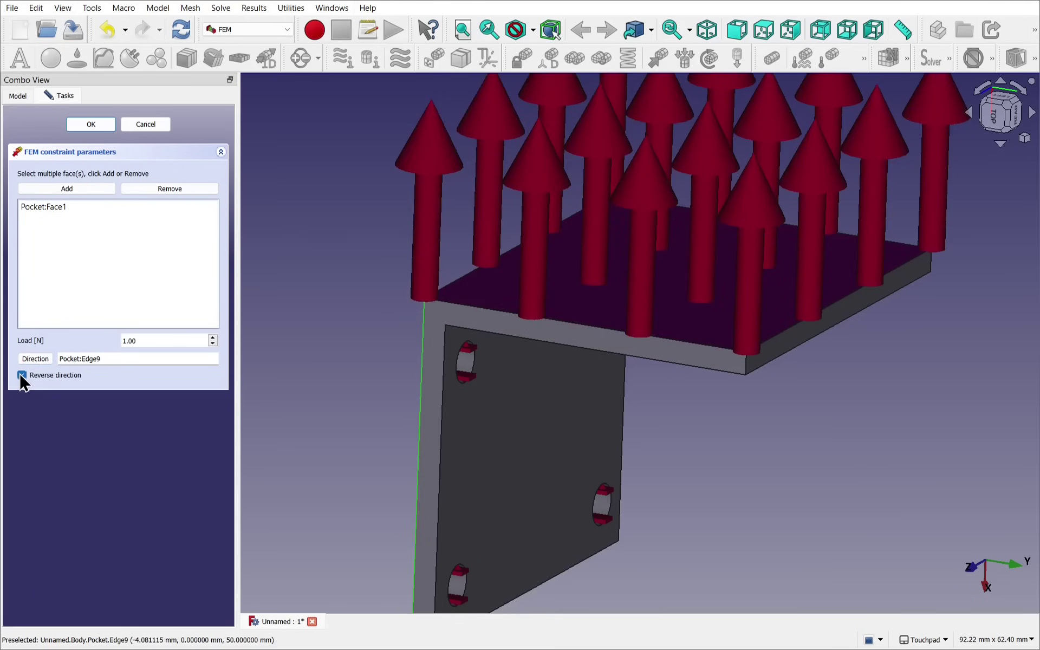
left_click(22, 375)
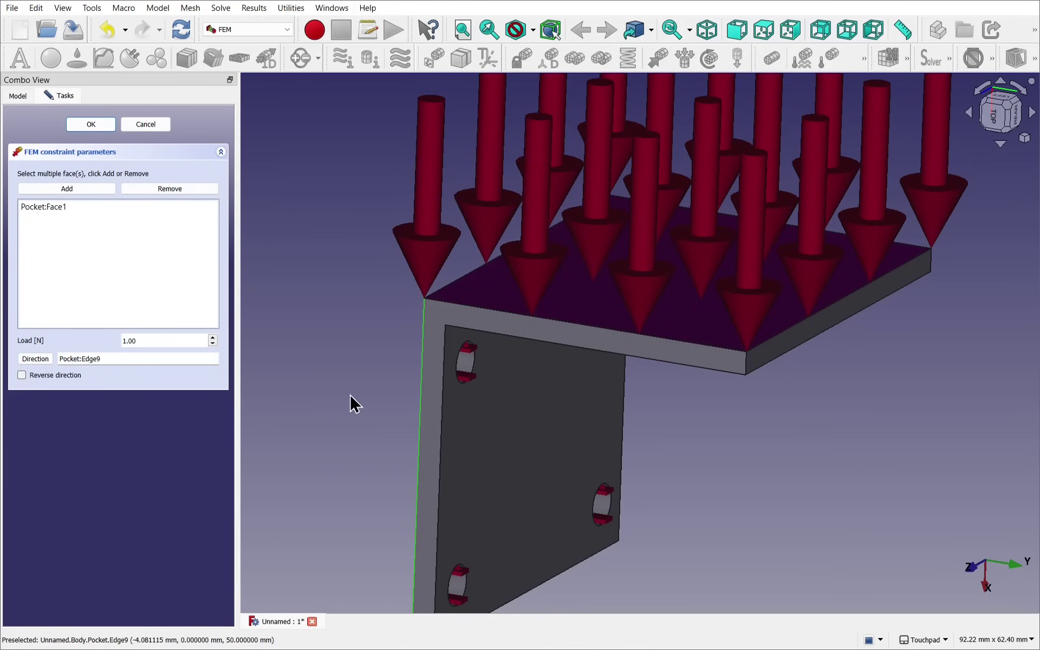
left_click_drag(351, 401, 701, 359, "alt")
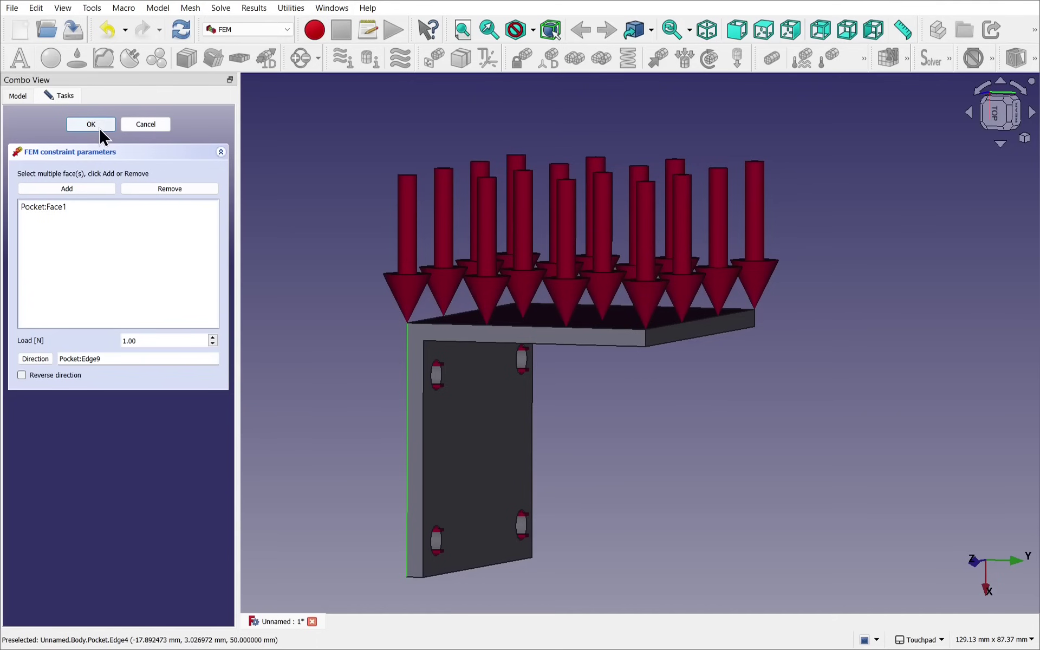
Step: Confirm the force, then add a PLA-Generic solid material (3640 MPa, 1240 kg/m^3)
left_click(99, 125)
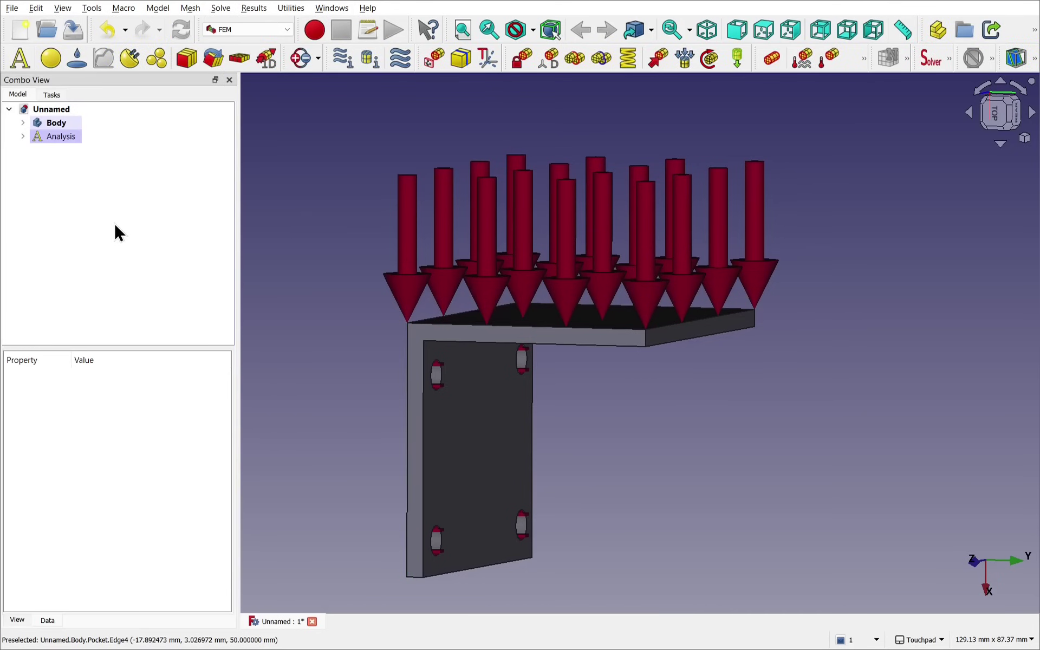
left_click(55, 58)
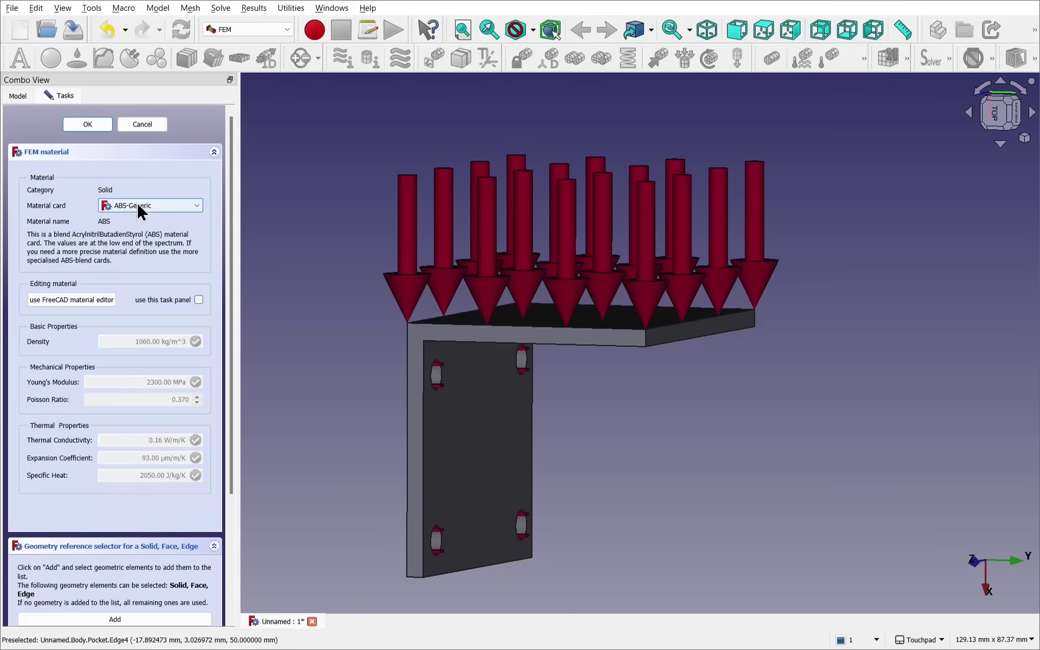
left_click(161, 209)
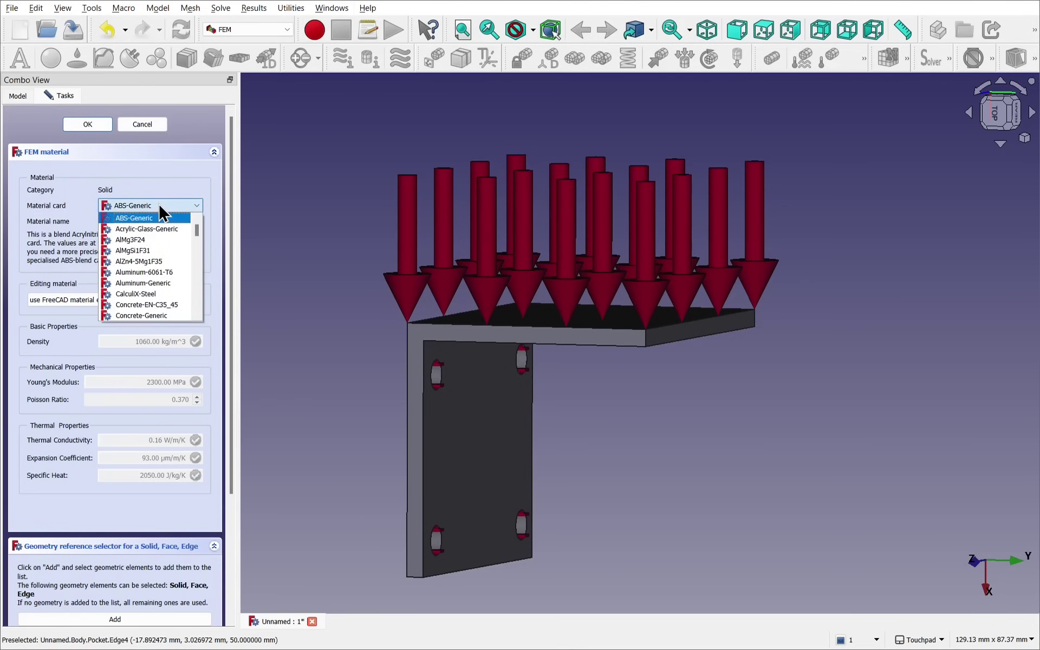
scroll(159, 292, "down", 2)
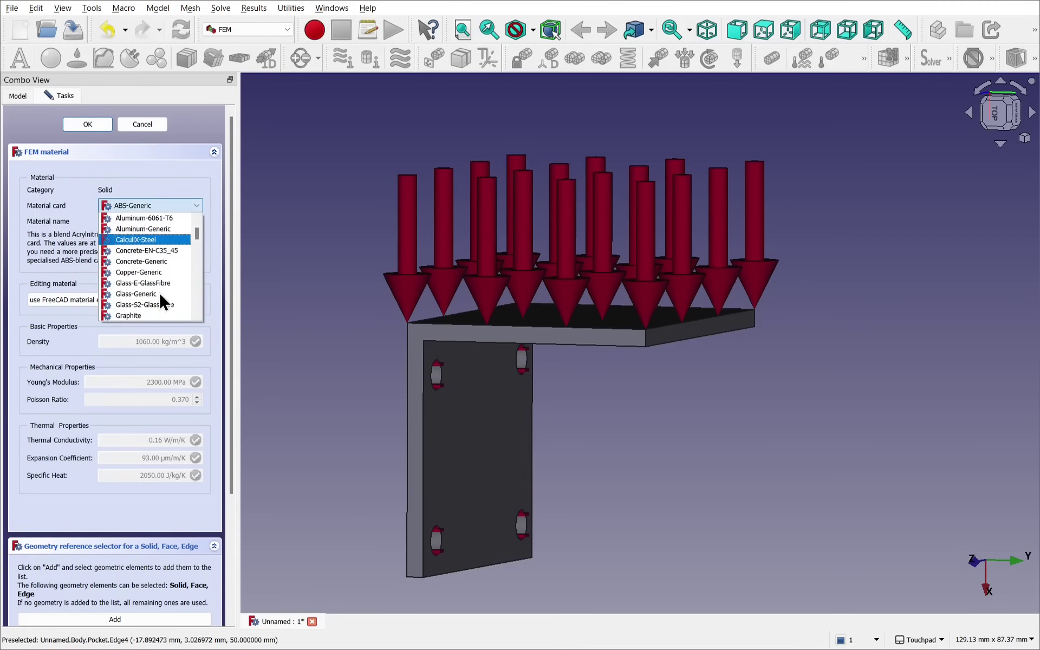
scroll(160, 296, "down", 2)
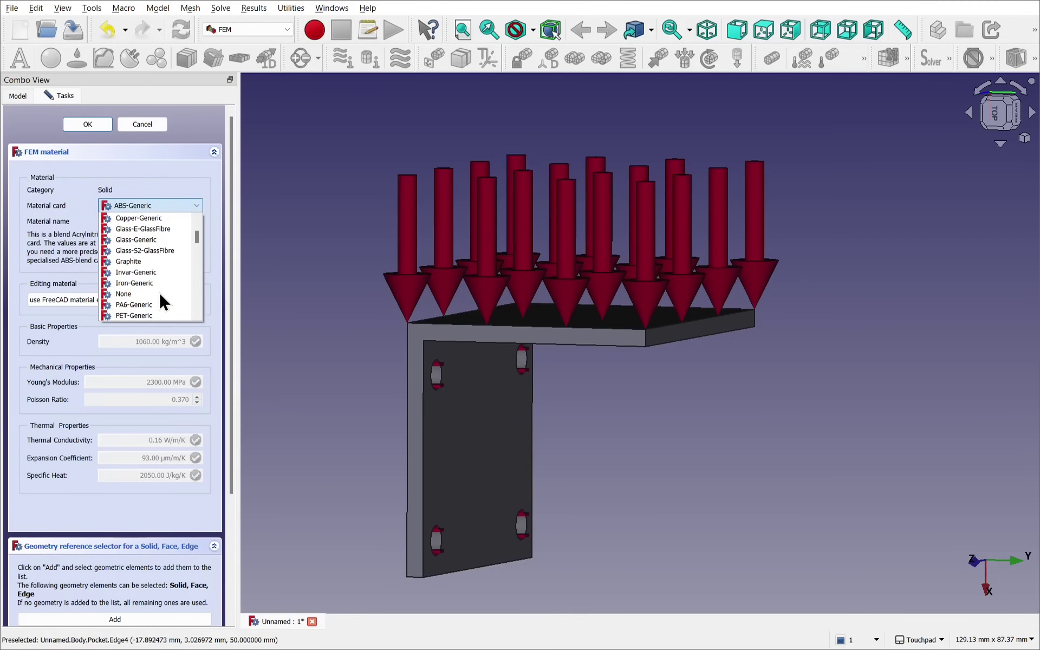
scroll(158, 291, "down", 2)
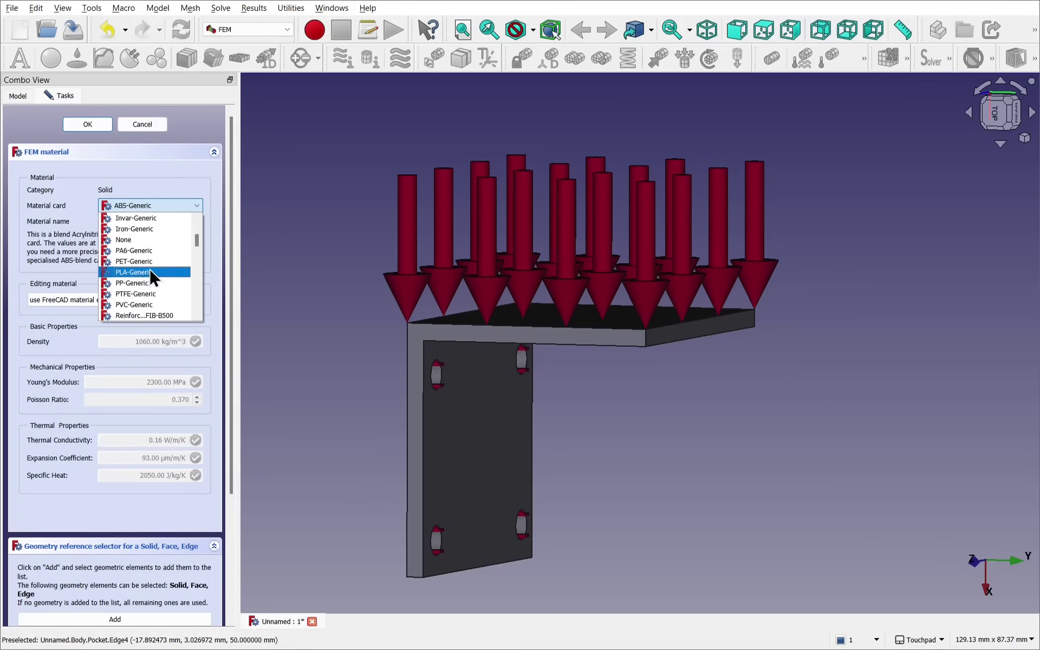
left_click(152, 270)
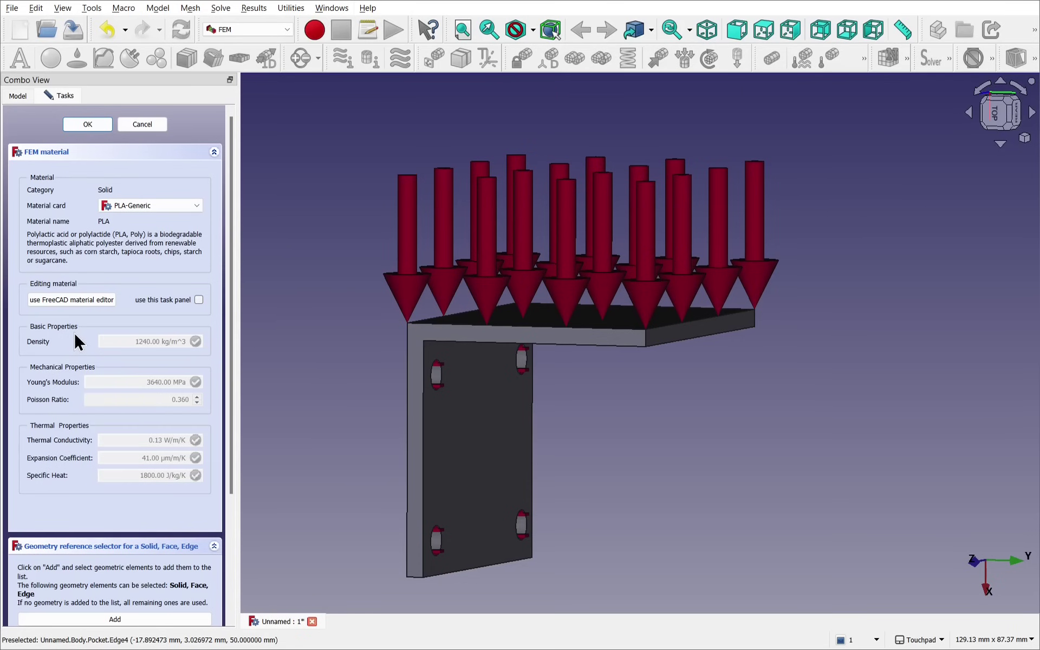
Step: Confirm the PLA material and add the standard CalculiX solver, SolverCcxTools
left_click(87, 126)
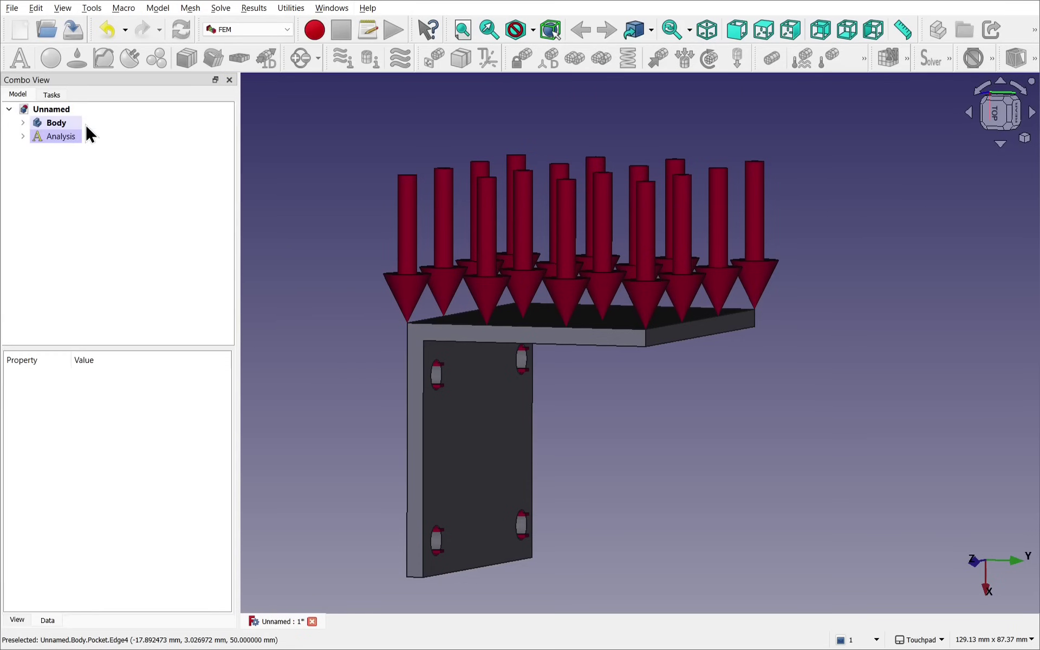
left_click(23, 137)
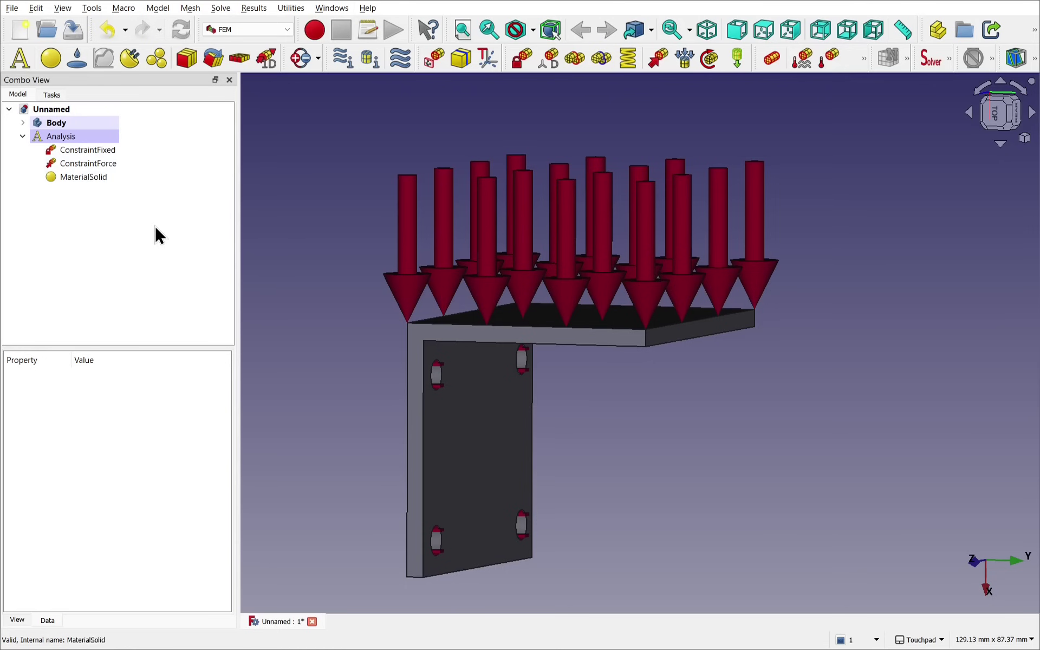
left_click(156, 8)
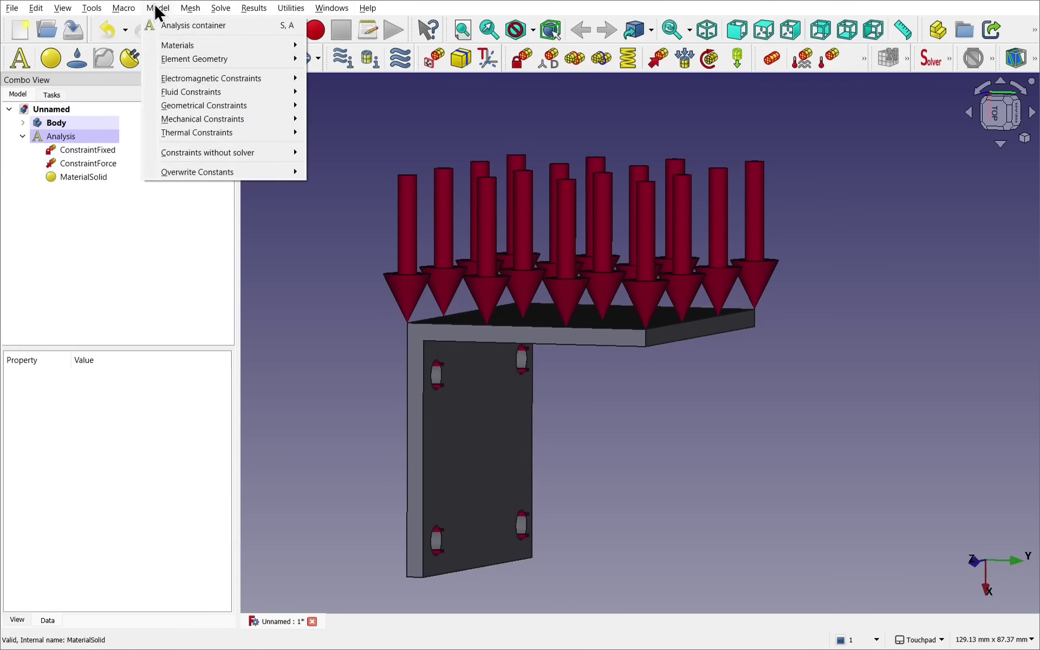
mouse_move(204, 45)
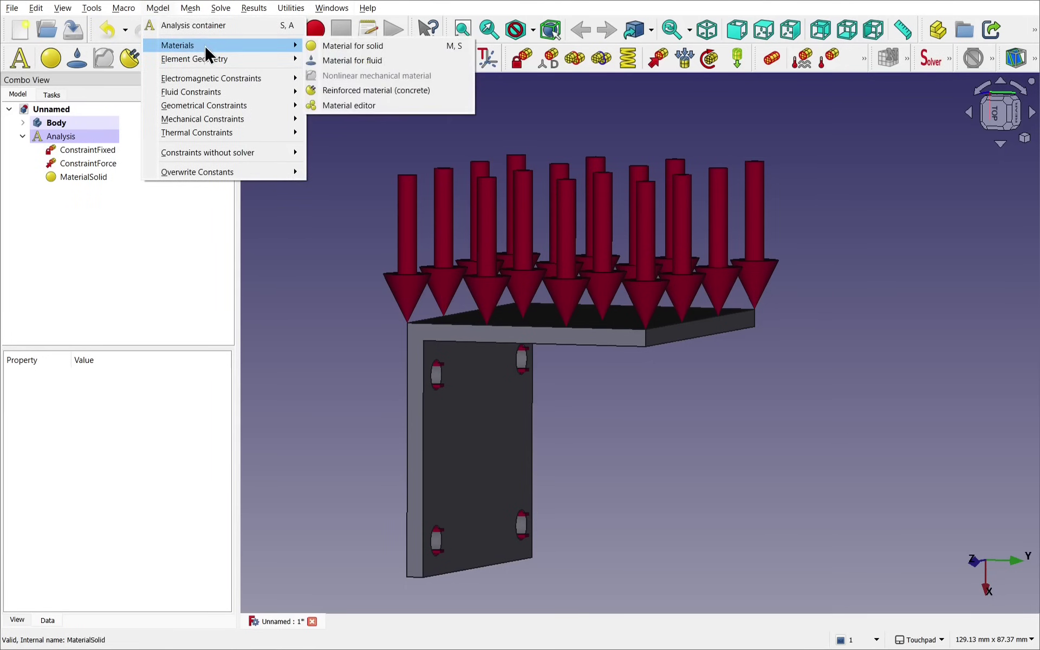
left_click(131, 236)
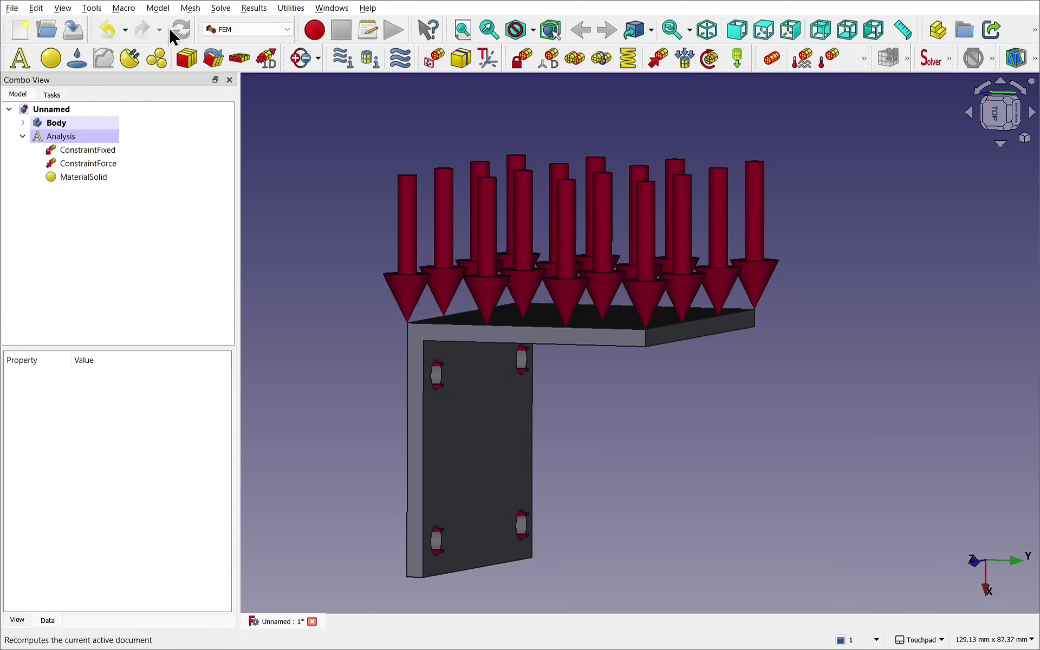
left_click(158, 8)
mouse_move(221, 10)
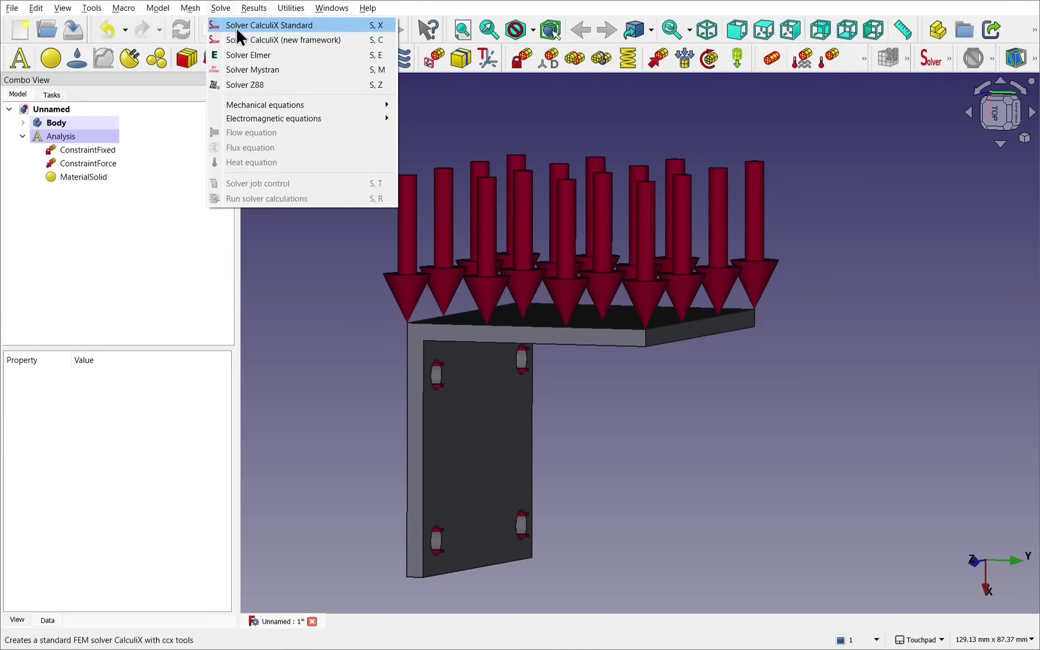
left_click(289, 28)
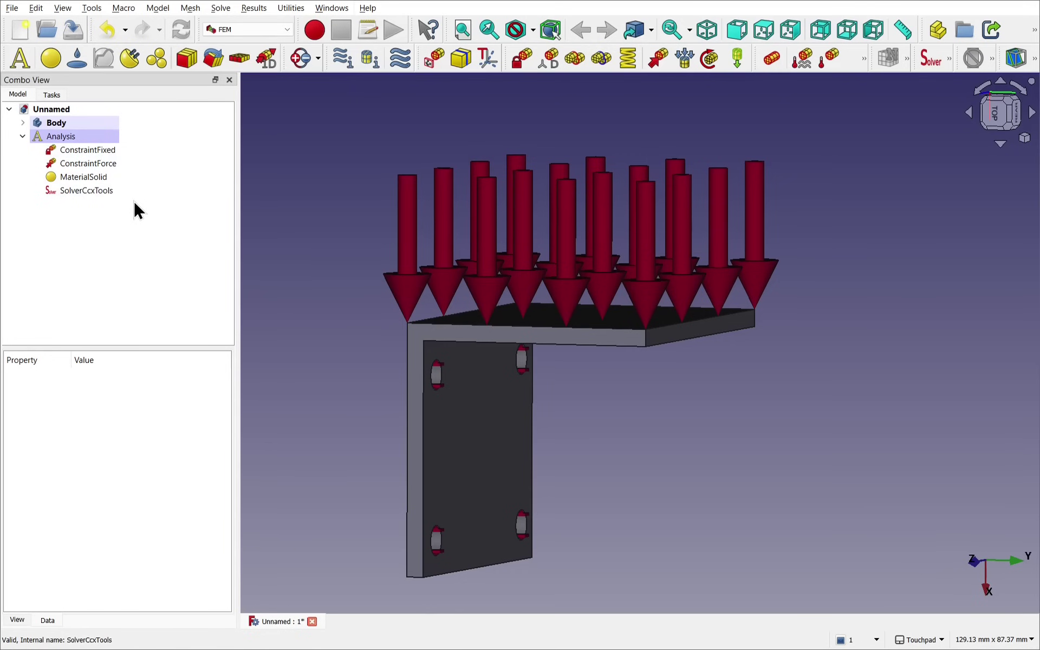
Step: Expand the Body, select the Pocket feature, and bring up the FEM mesh commands
left_click(22, 123)
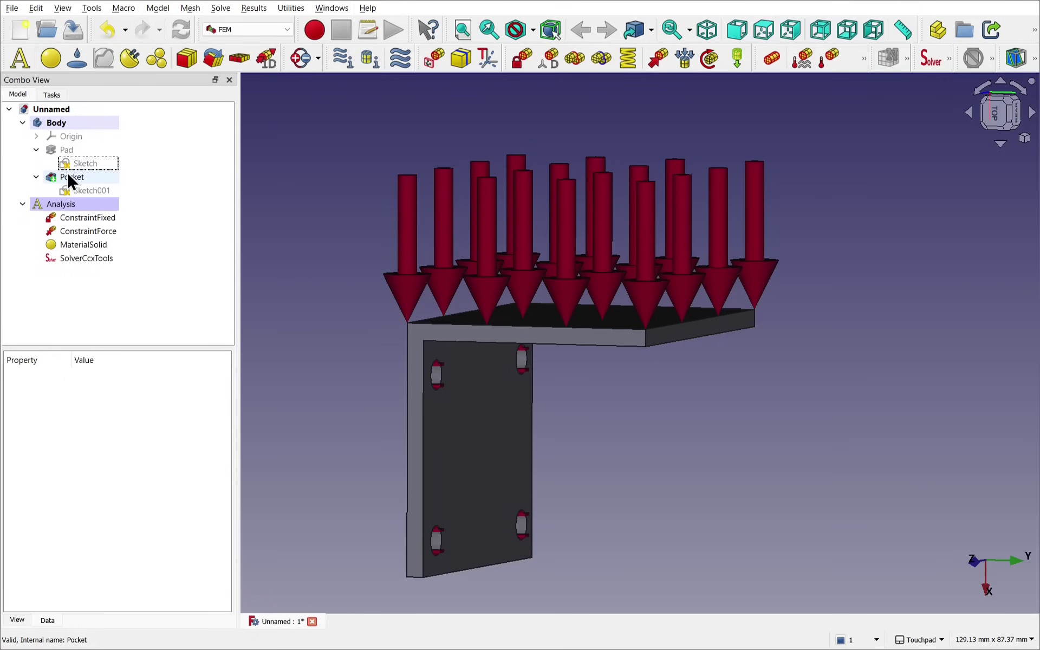
left_click(36, 150)
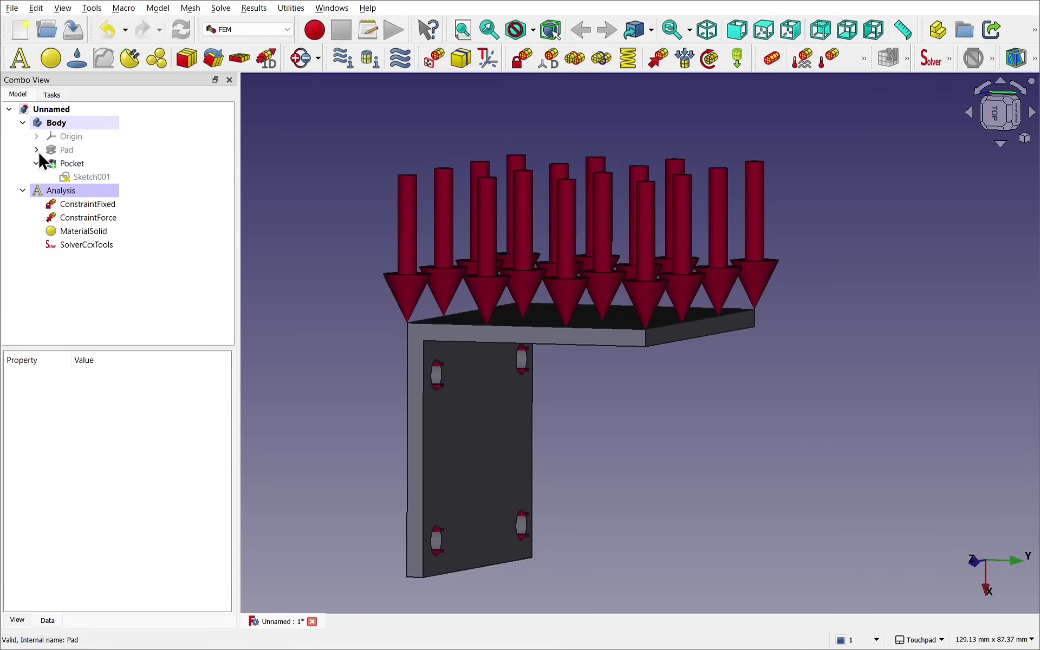
left_click(36, 164)
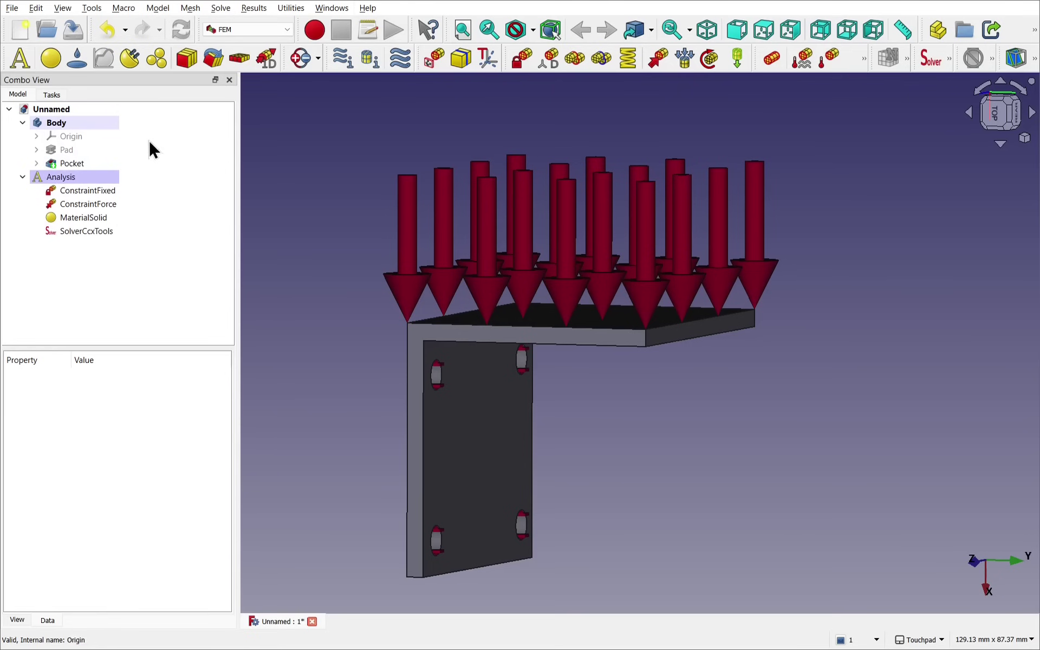
left_click(72, 165)
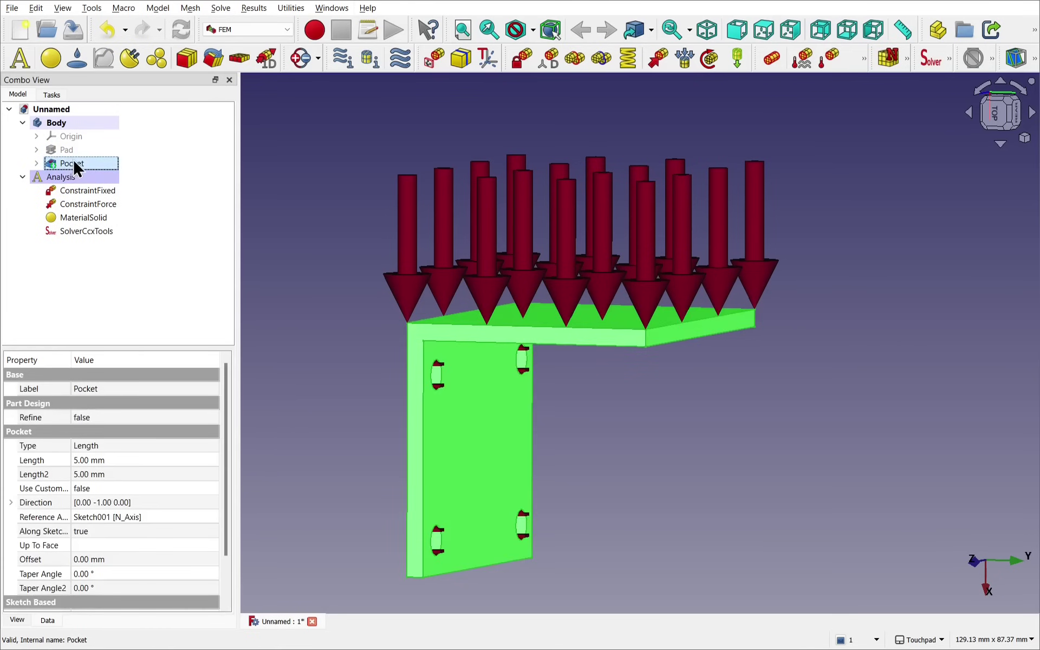
right_click(61, 127)
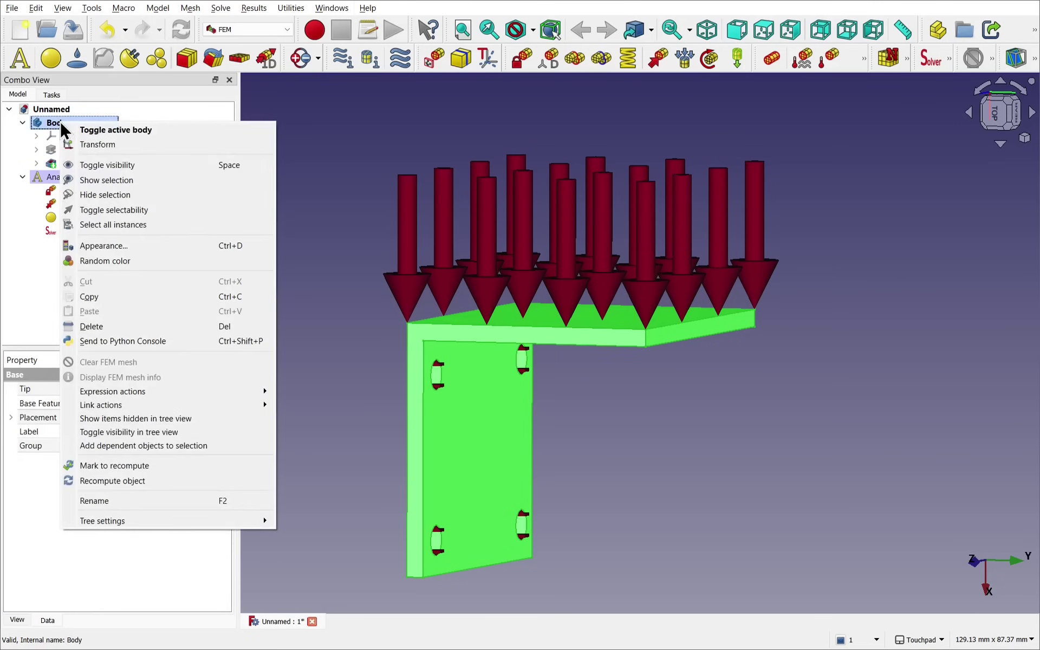
left_click(20, 258)
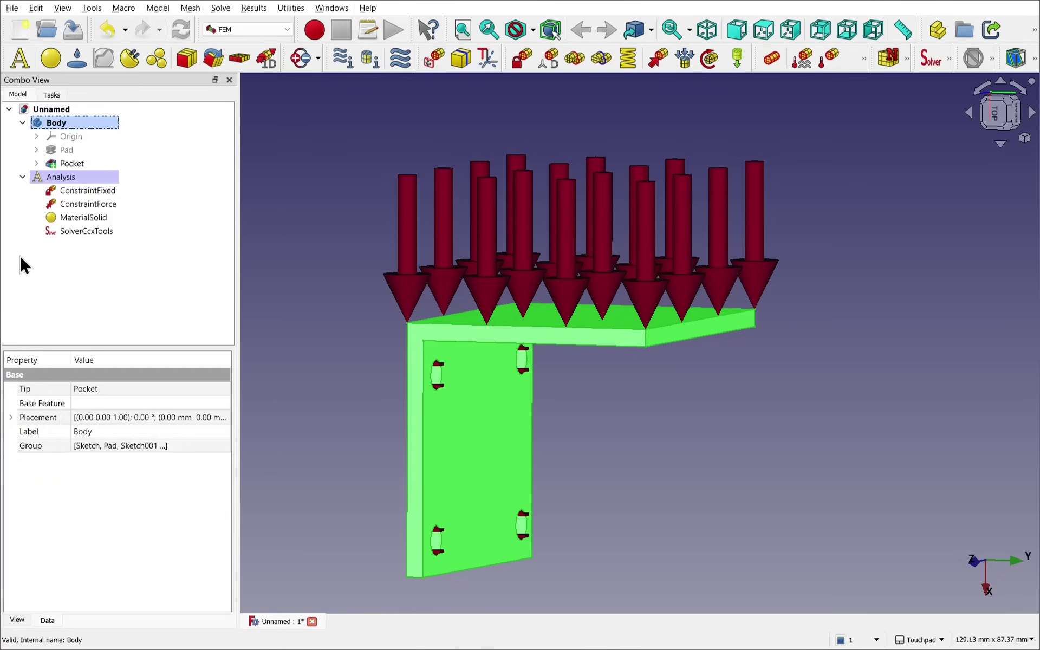
left_click(21, 255)
left_click(73, 163)
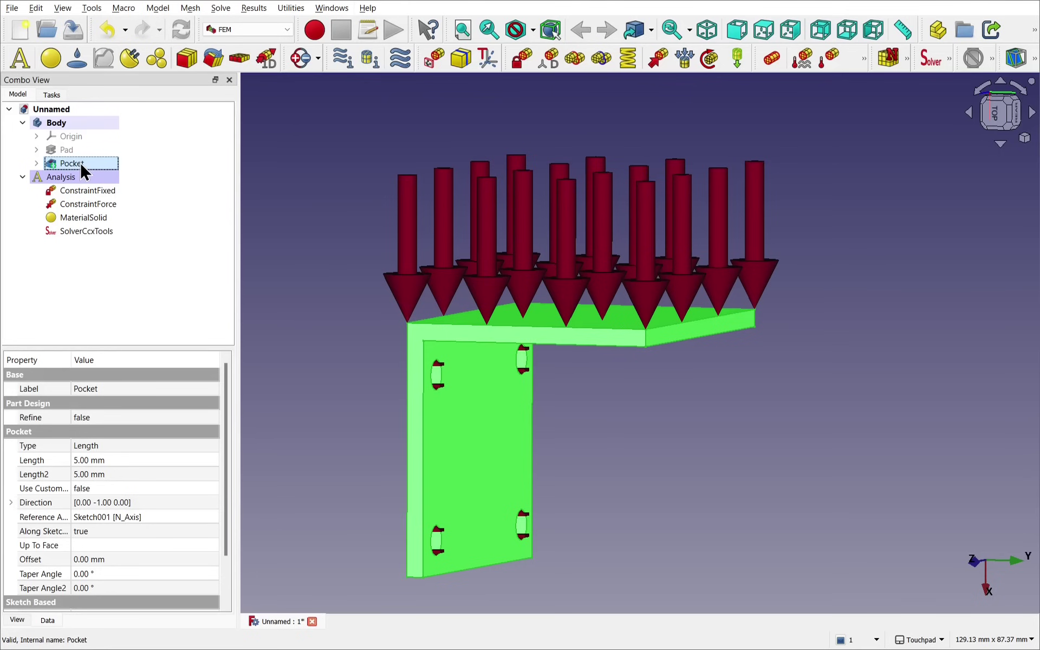
left_click(907, 59)
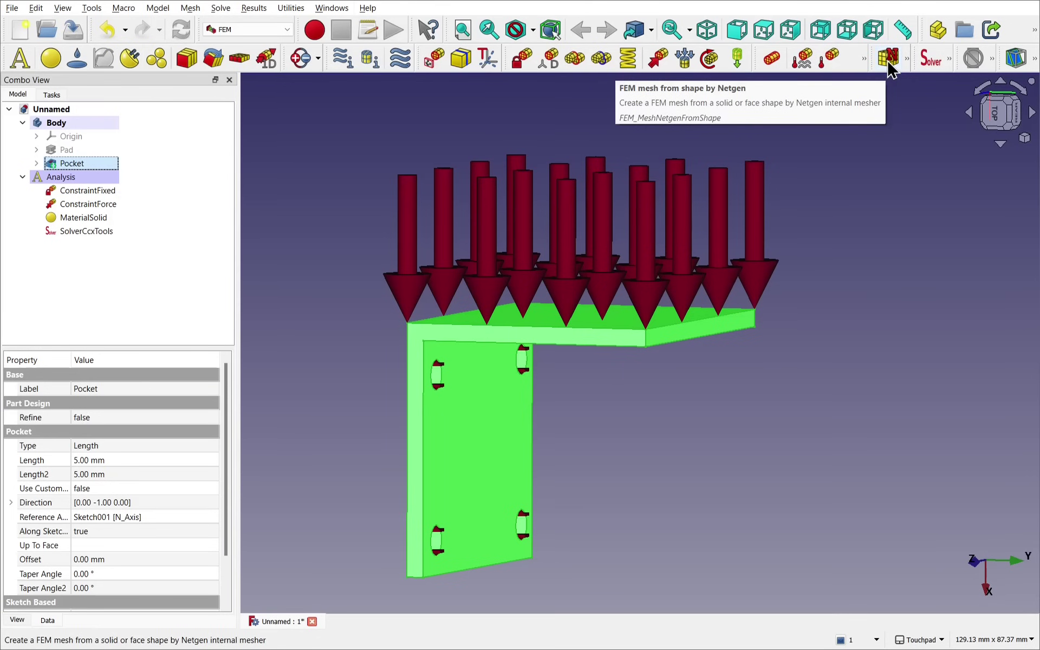
left_click(191, 8)
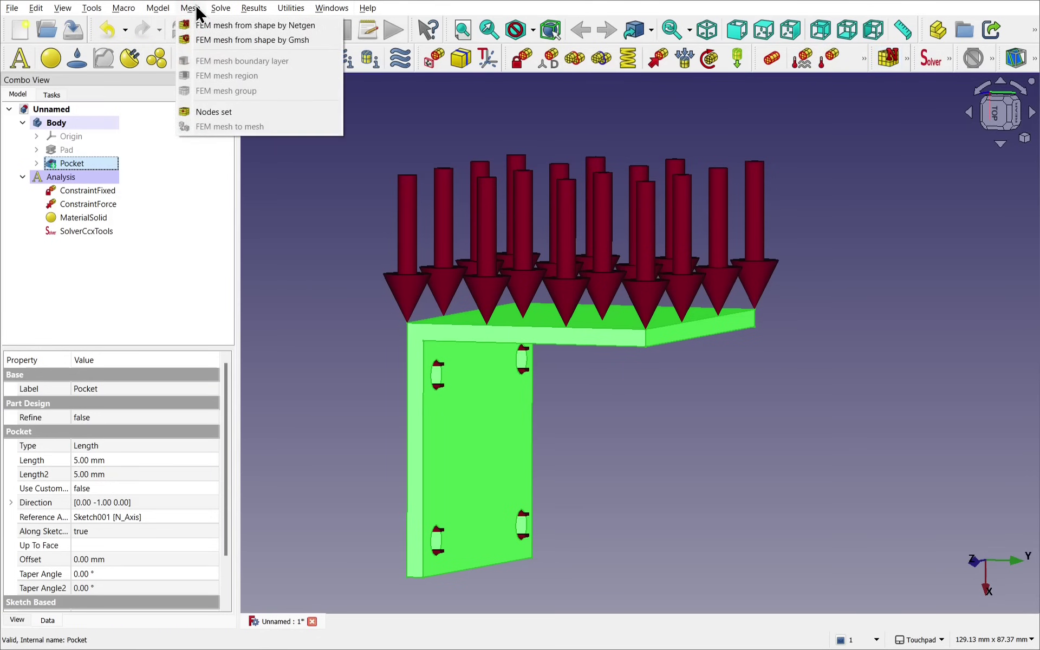
Step: Generate a Netgen mesh of the Pocket with max element size 5 and select FEMMeshNetgen
left_click(239, 25)
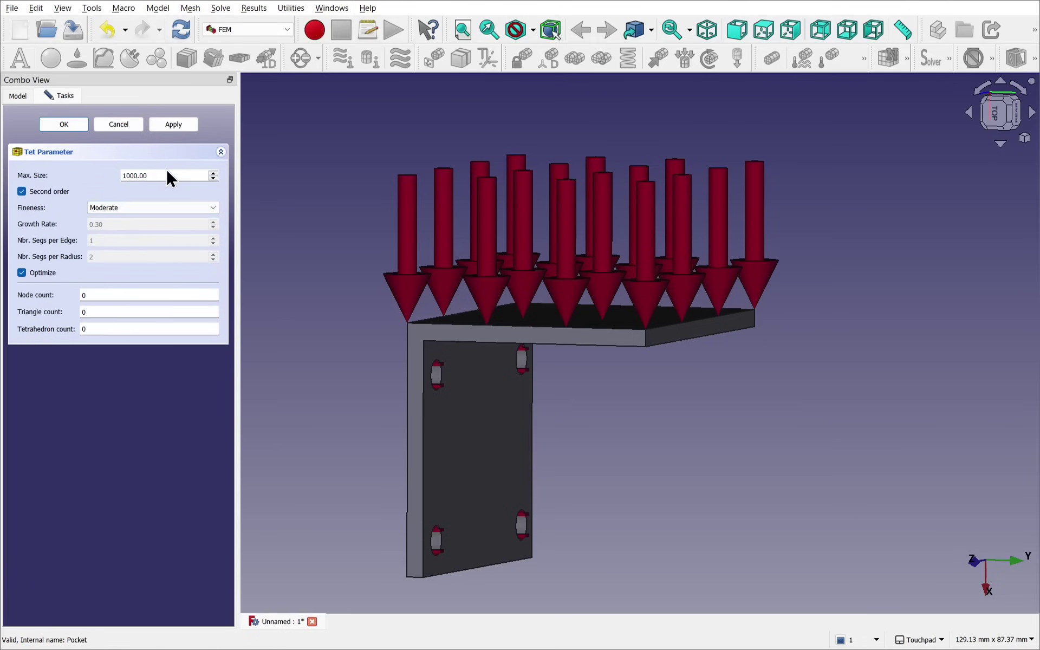
left_click_drag(160, 175, 87, 177)
type("5")
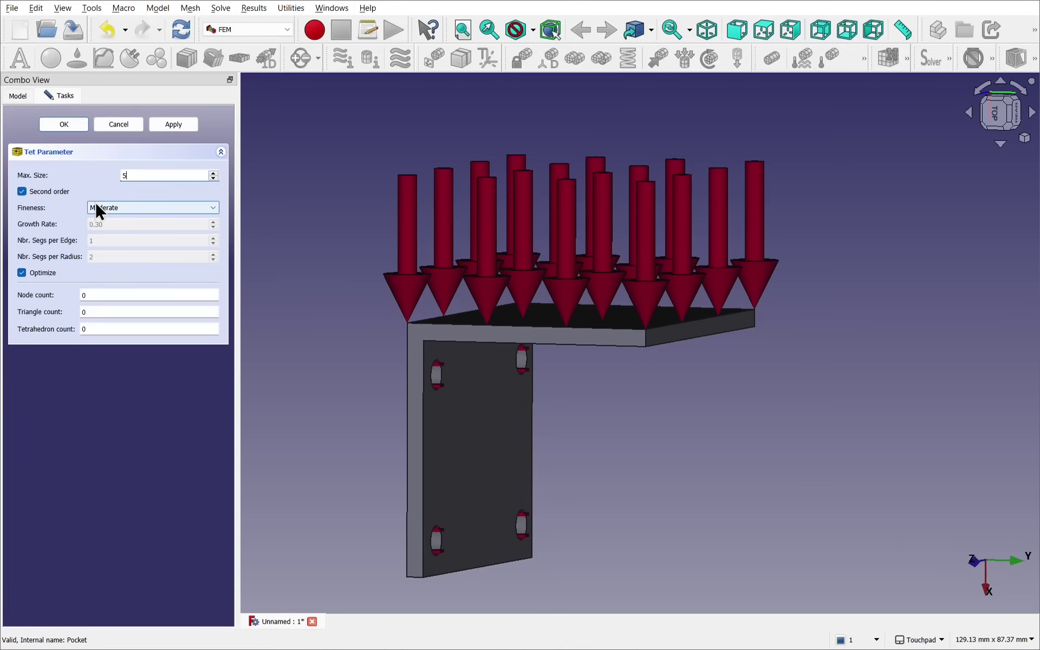
left_click(63, 127)
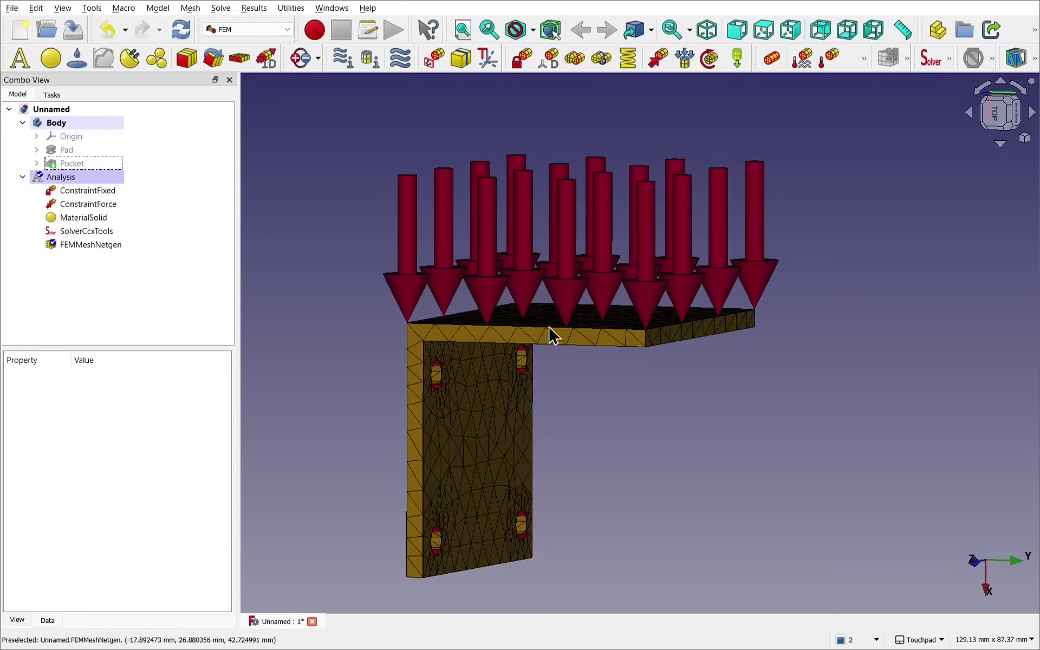
left_click(66, 244)
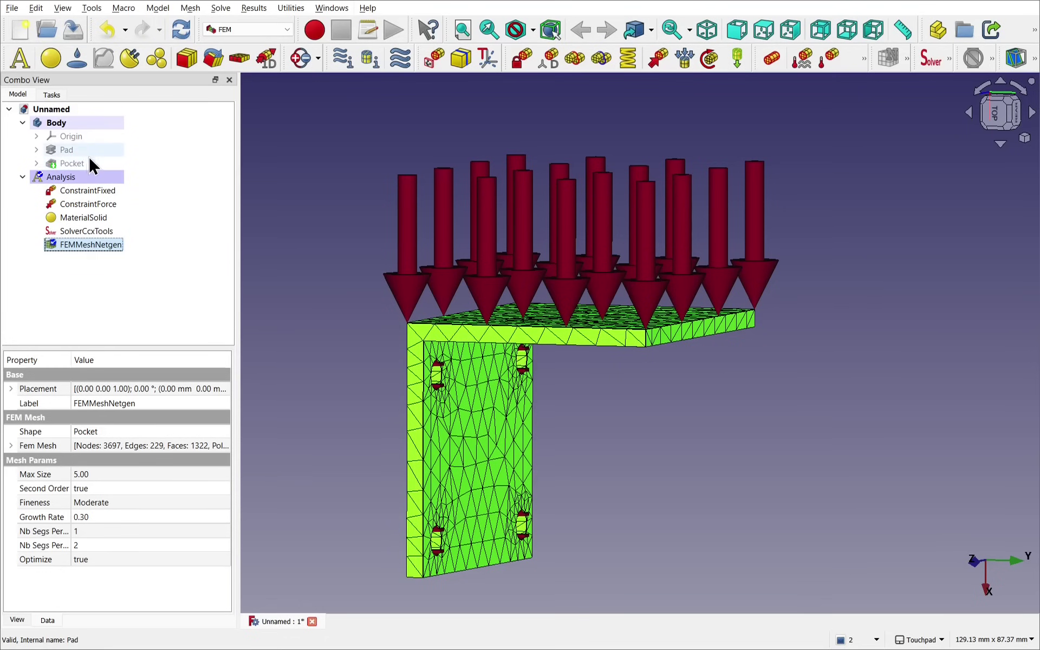
Step: Write the .inp file from SolverCcxTools and run the static CalculiX solve to completion
left_click(93, 234)
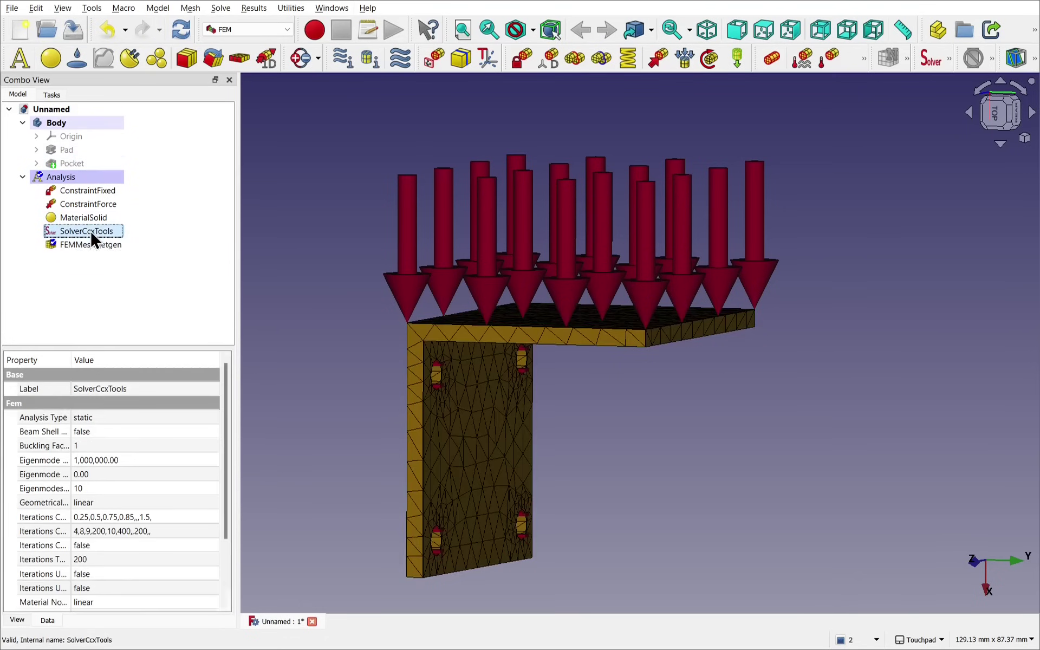
double_click(91, 234)
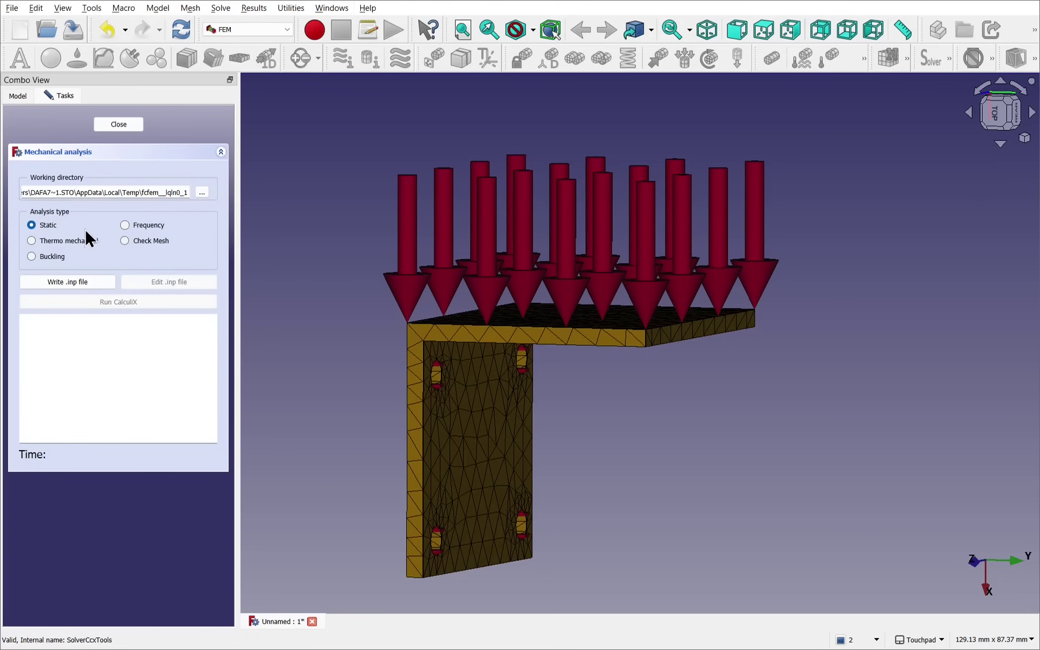
left_click(79, 280)
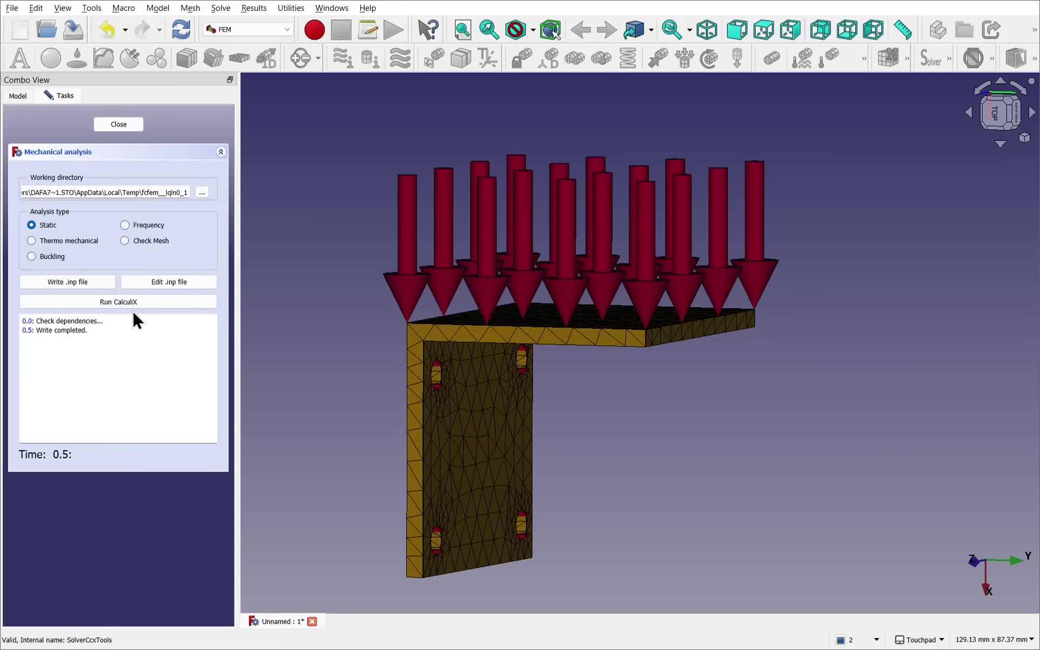
left_click(149, 302)
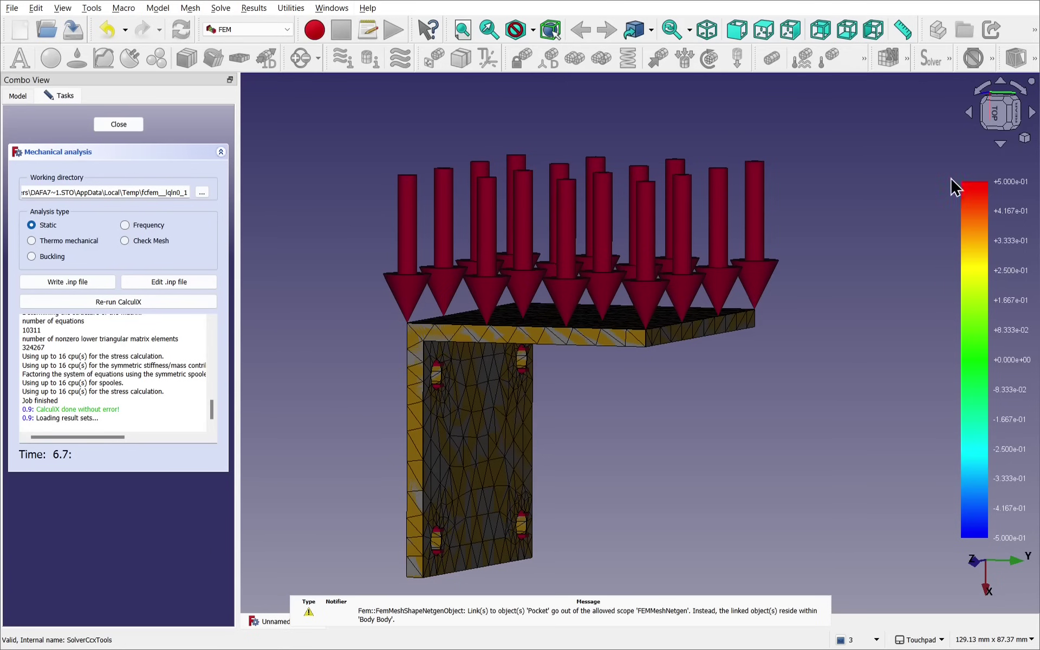
Step: Close the finished solver controls and hide the results pipeline from the view
left_click(112, 125)
left_click(96, 257)
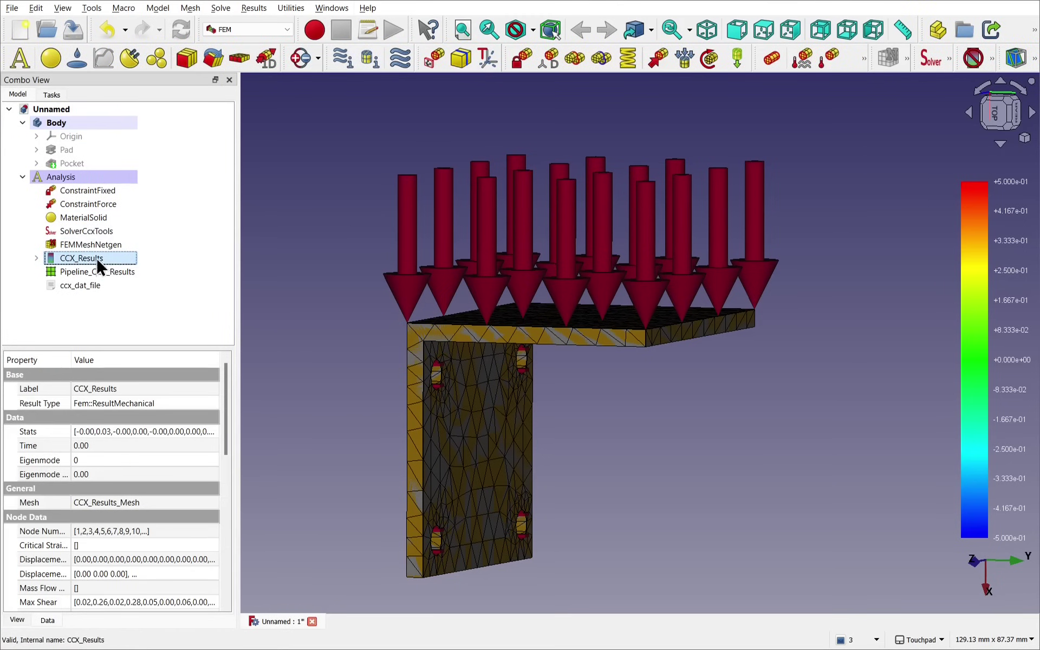
left_click(111, 271)
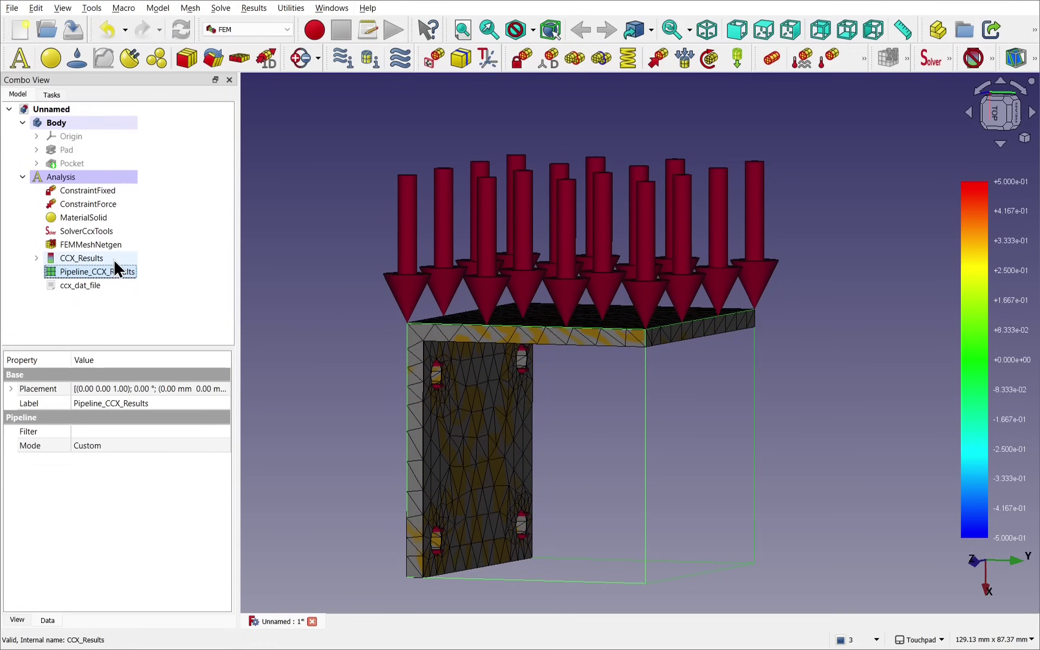
key("space")
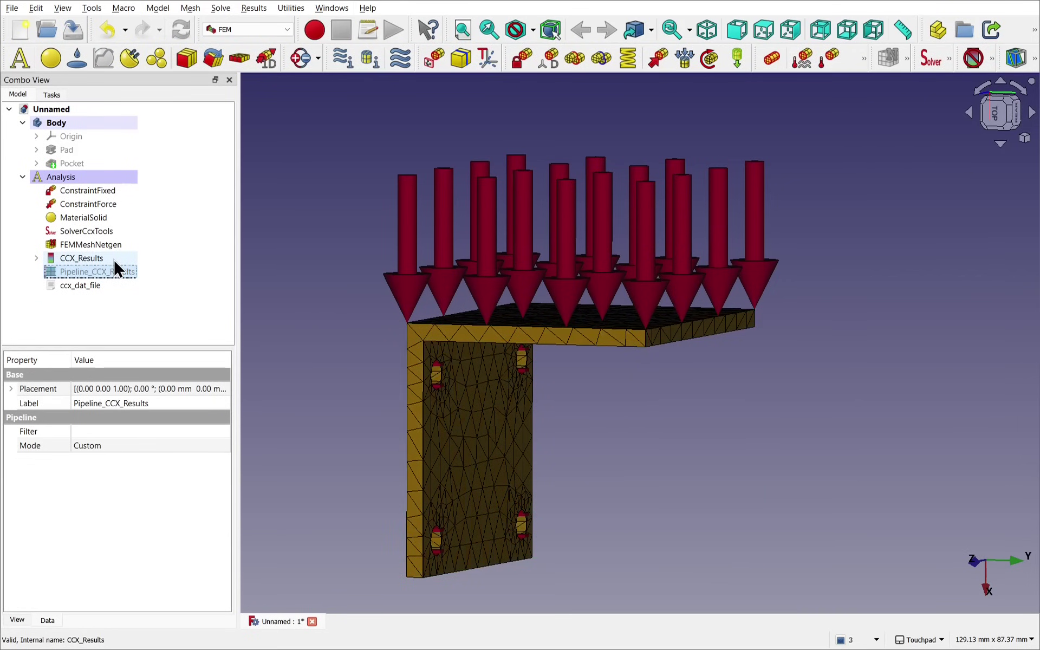
left_click(91, 257)
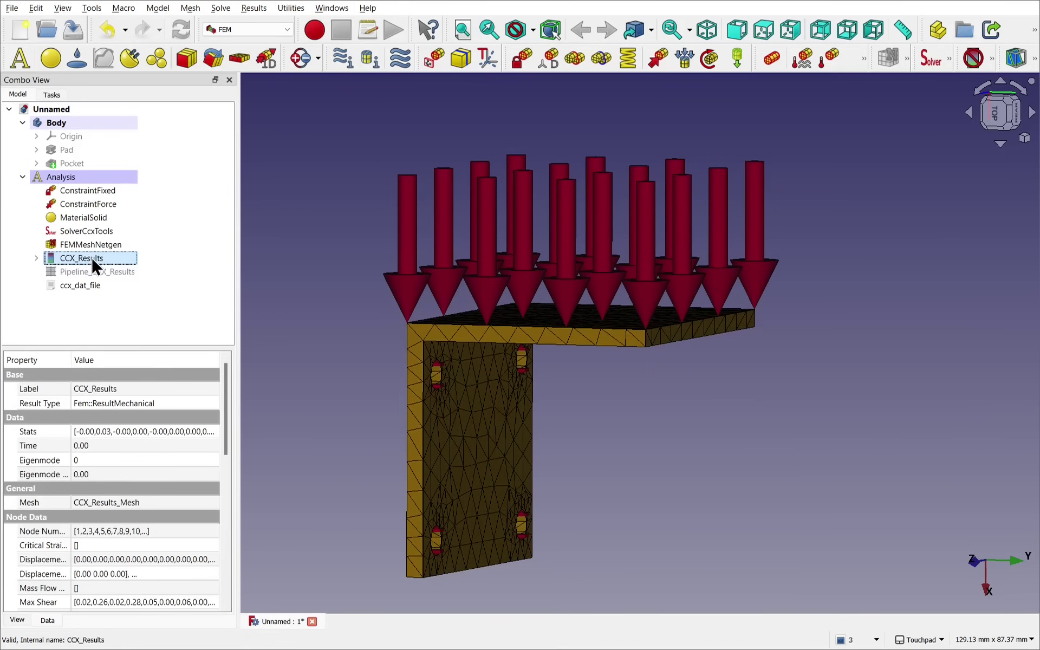
Step: Check the FEM result display settings and make the Netgen mesh visible again
left_click(992, 60)
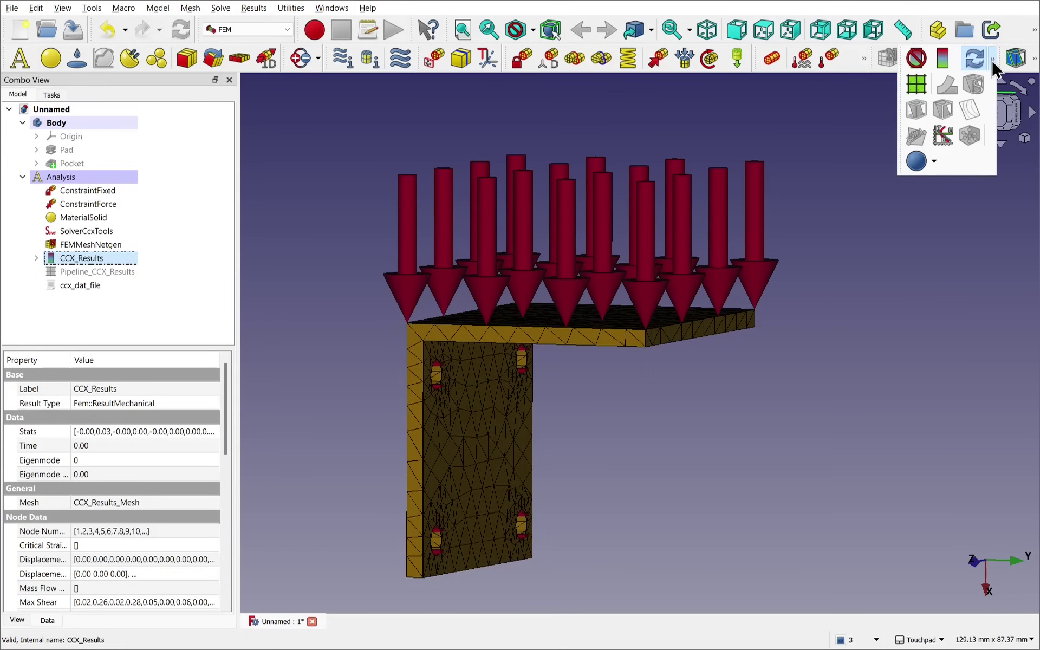
left_click(938, 59)
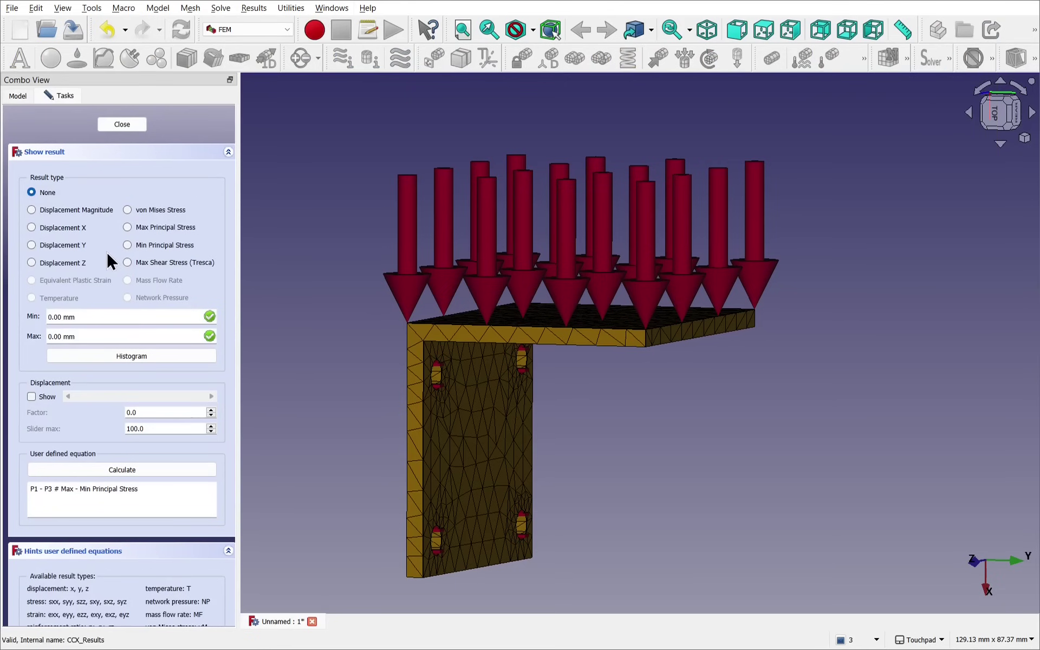
left_click(122, 125)
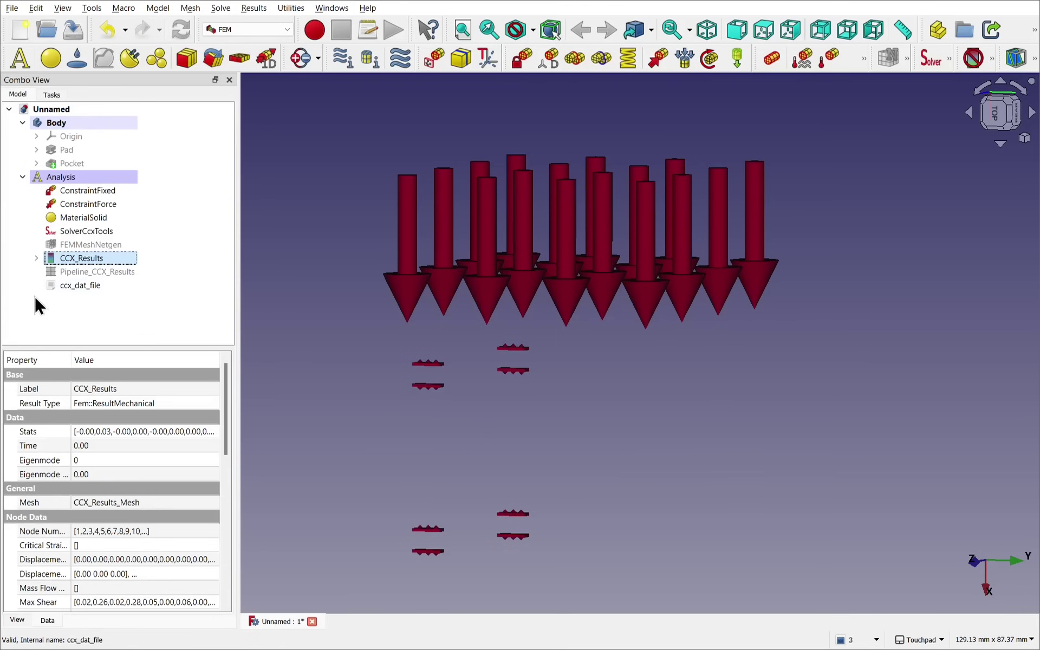
left_click(99, 243)
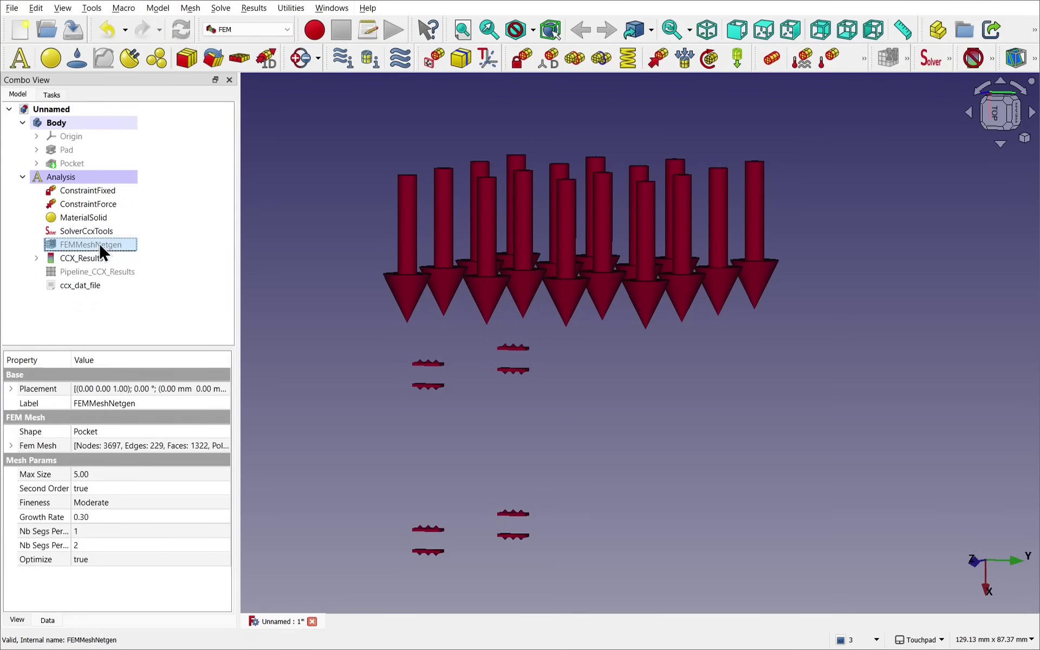
key("space")
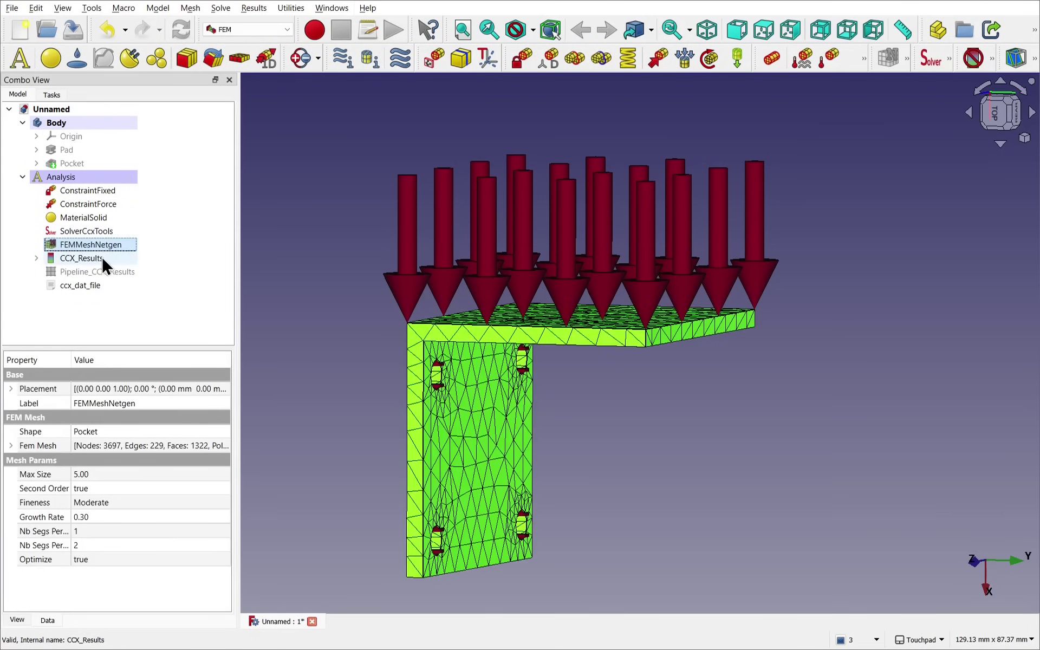
Step: Colour the CCX_Results mesh by displacement magnitude
left_click(91, 257)
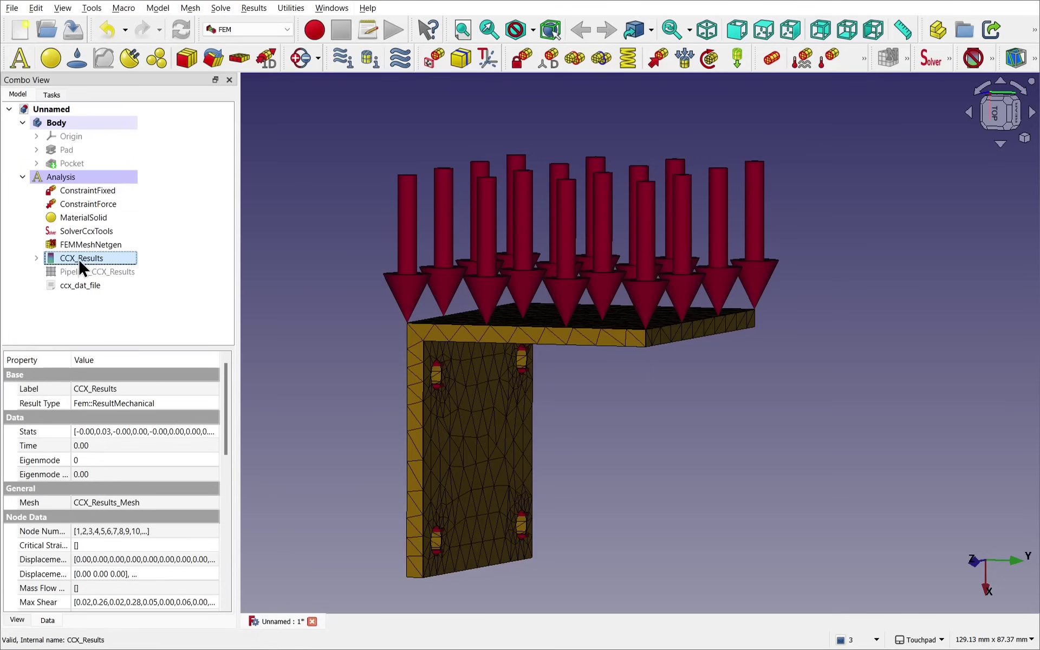
double_click(78, 258)
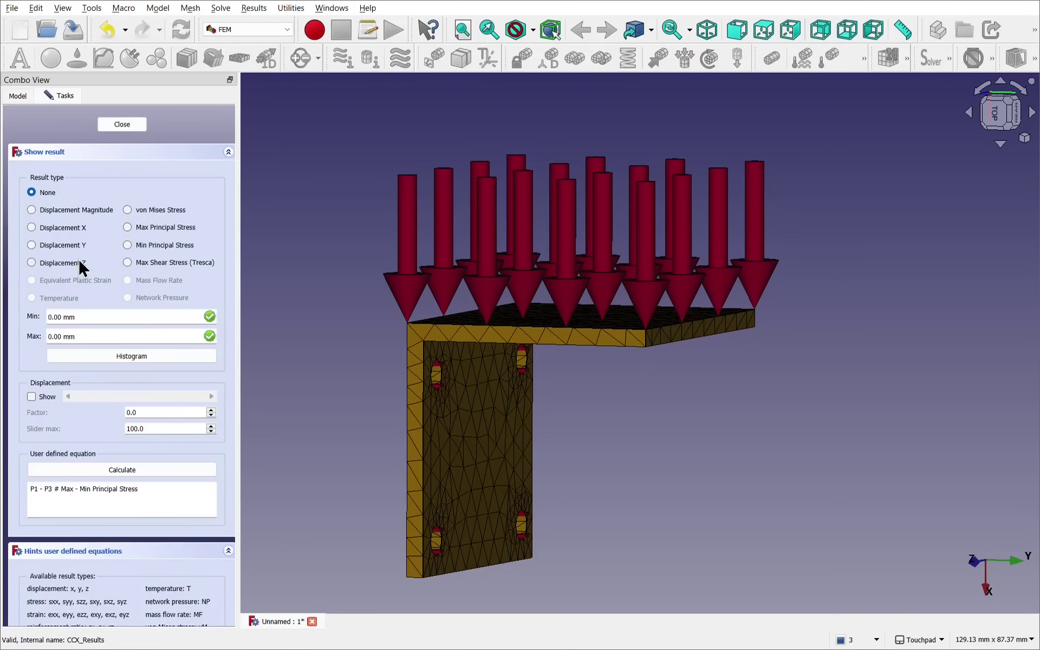
left_click(31, 210)
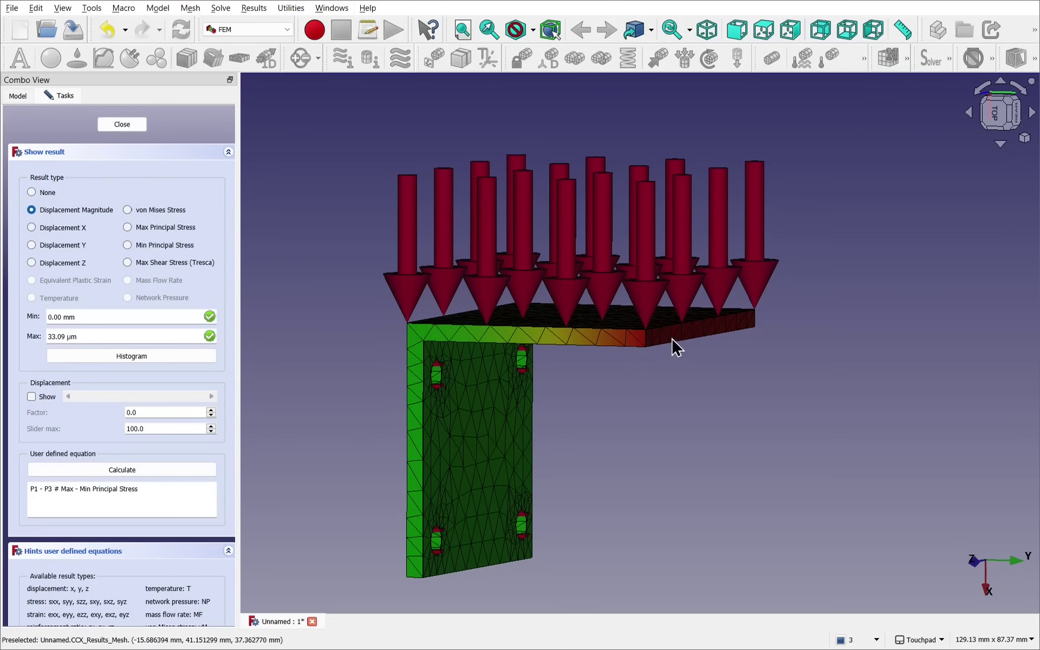
left_click_drag(675, 346, 553, 162, "alt")
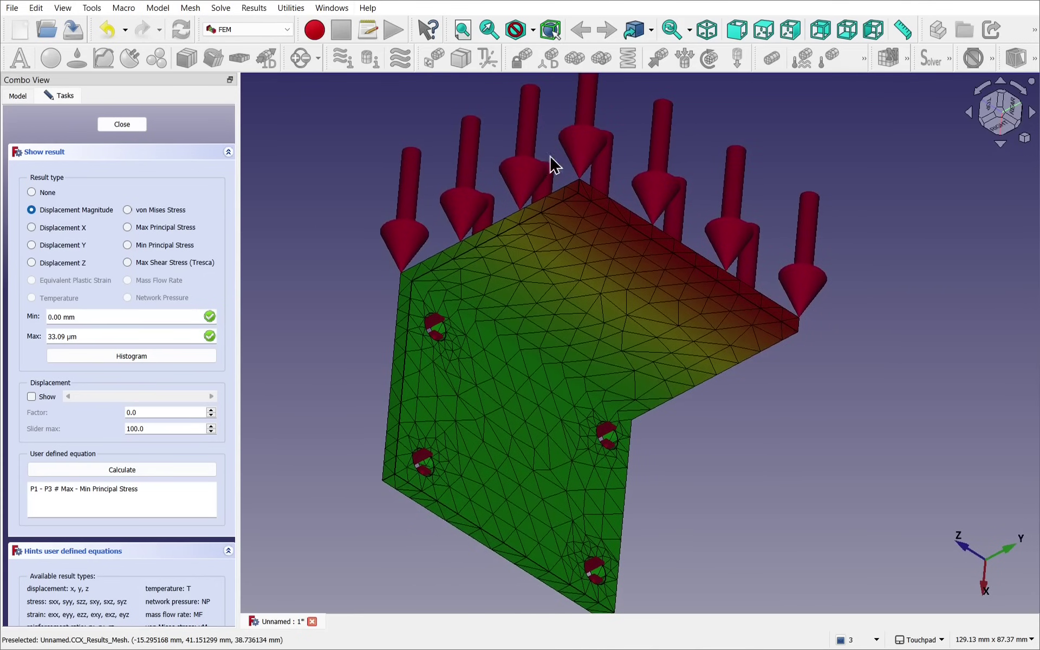
Step: Show the deformed shape and raise the deformation factor to 100
left_click(28, 396)
left_click_drag(78, 396, 157, 396)
left_click_drag(601, 290, 704, 352, "alt")
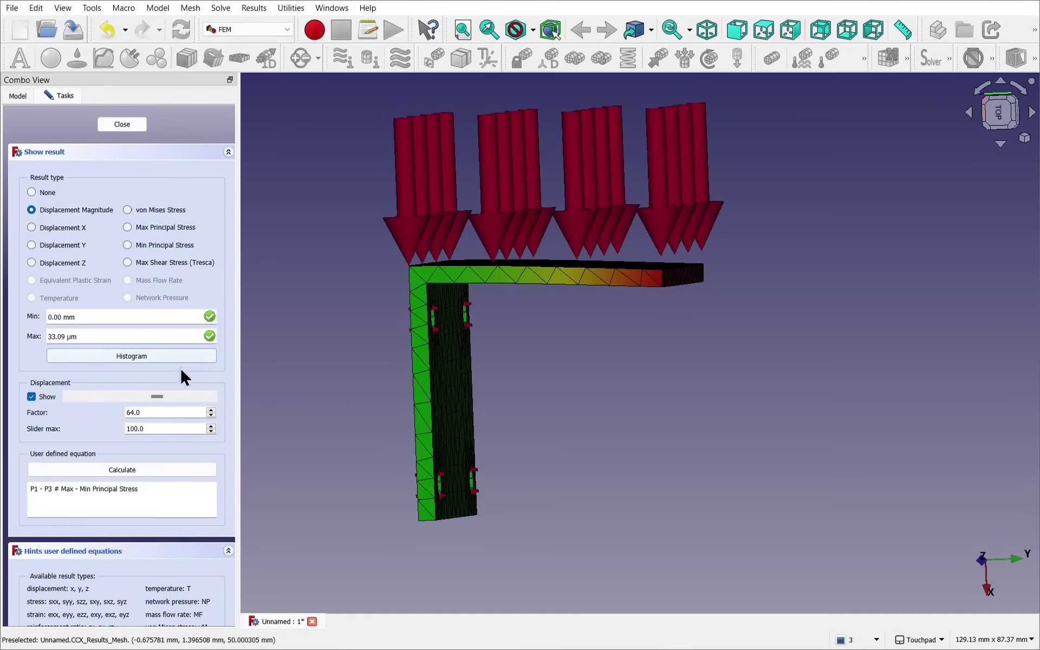
left_click_drag(158, 396, 209, 395)
left_click_drag(615, 395, 544, 253, "alt")
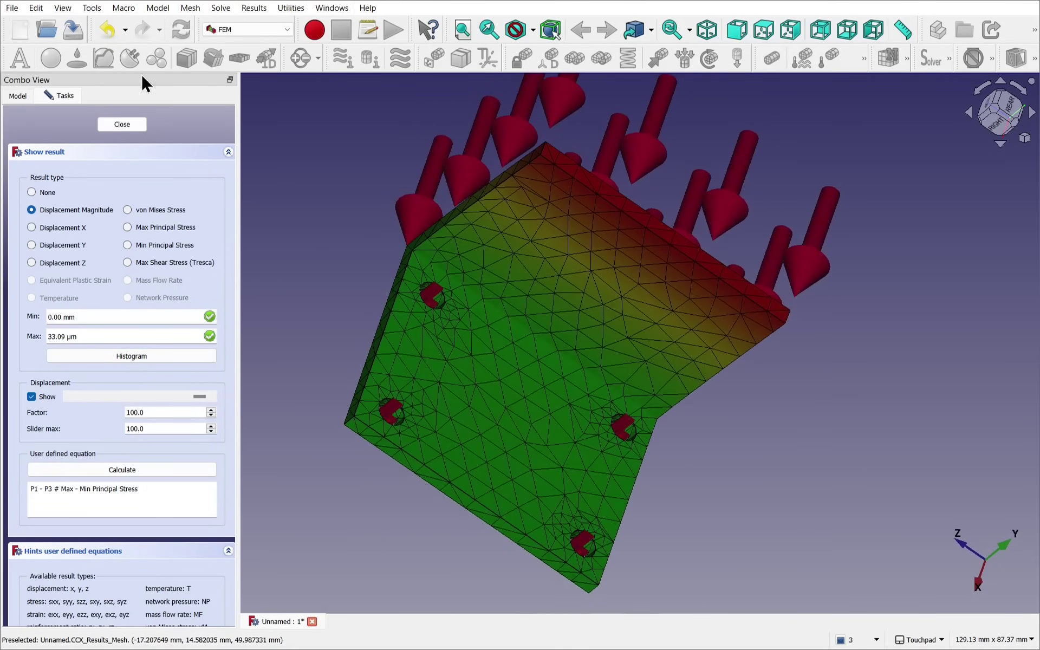
Step: Close the result display and show the FEMMeshNetgen mesh
left_click(122, 126)
left_click(86, 245)
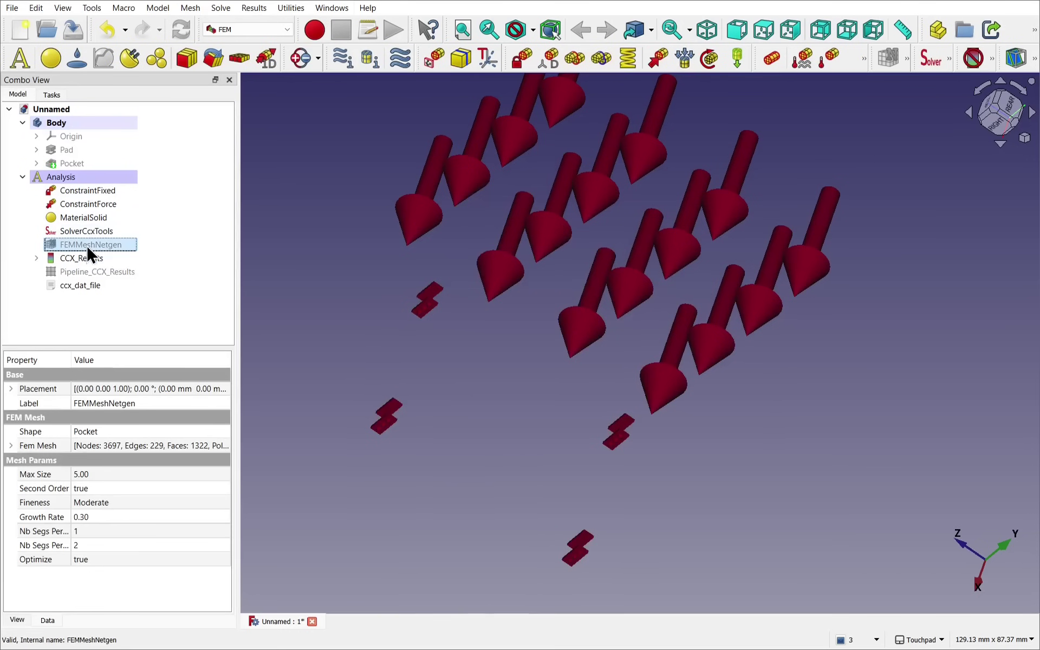
key("space")
left_click_drag(482, 325, 576, 364, "alt")
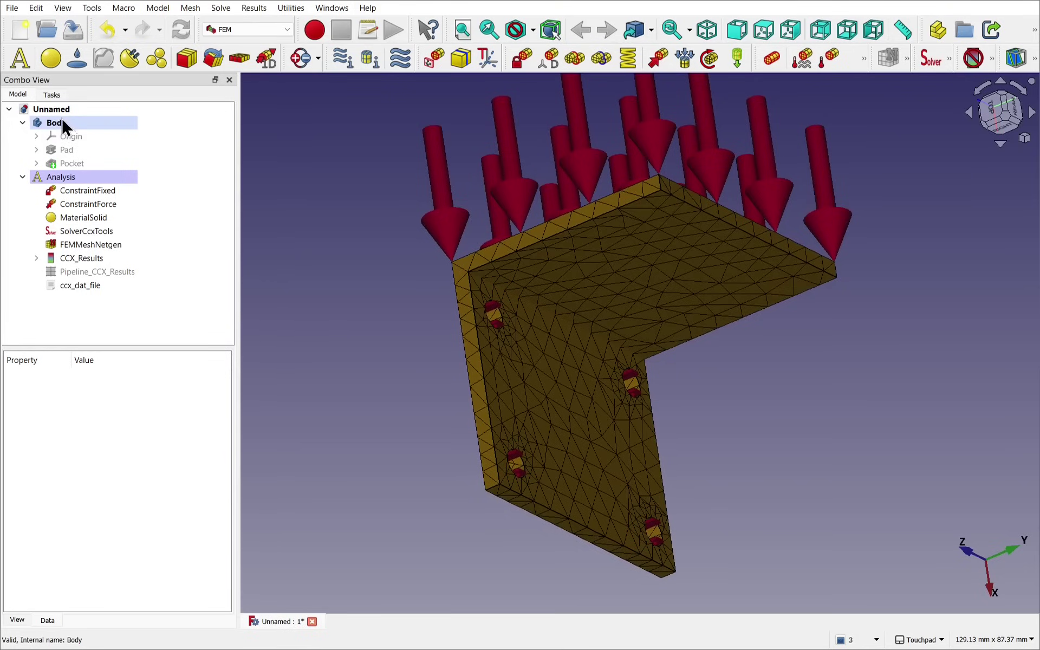
Step: Hide the Analysis group, show the Pocket solid, and switch to Part Design
left_click(70, 175)
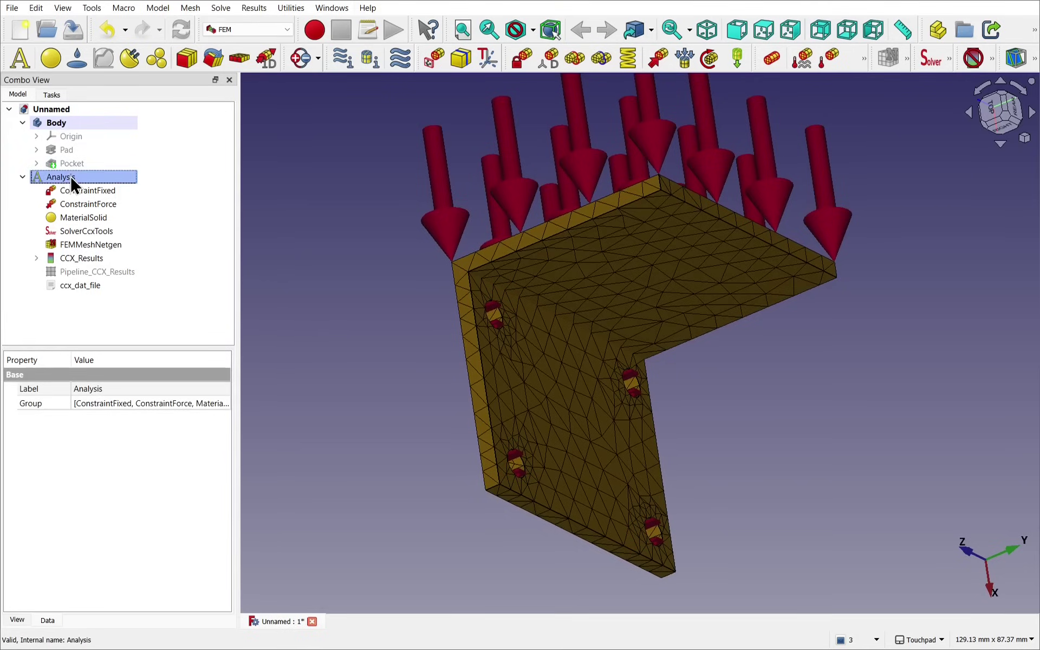
key("space")
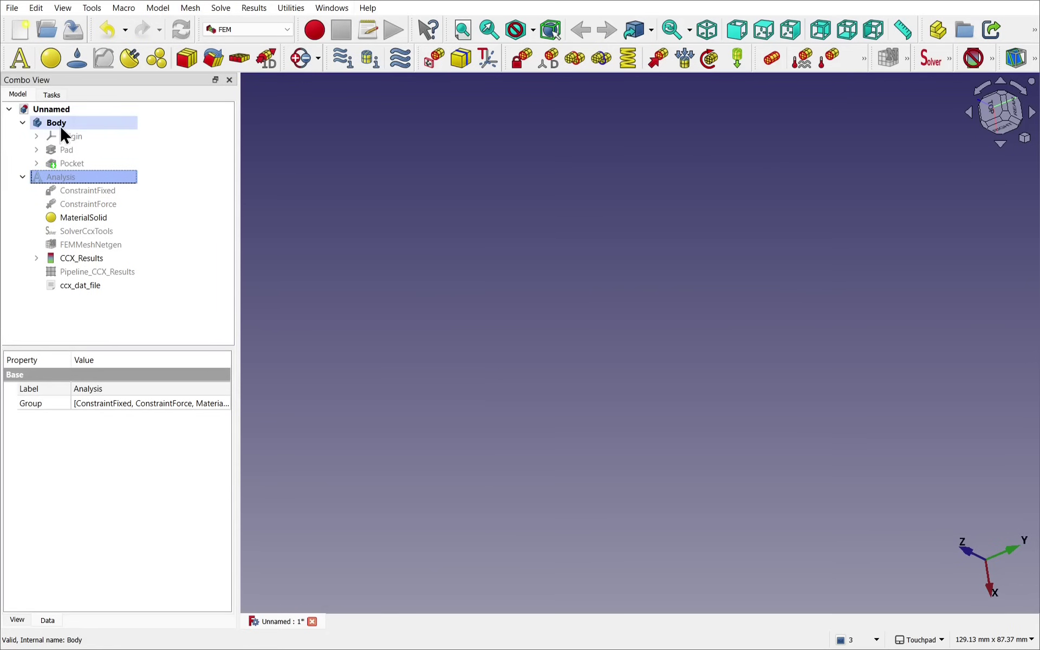
left_click(72, 165)
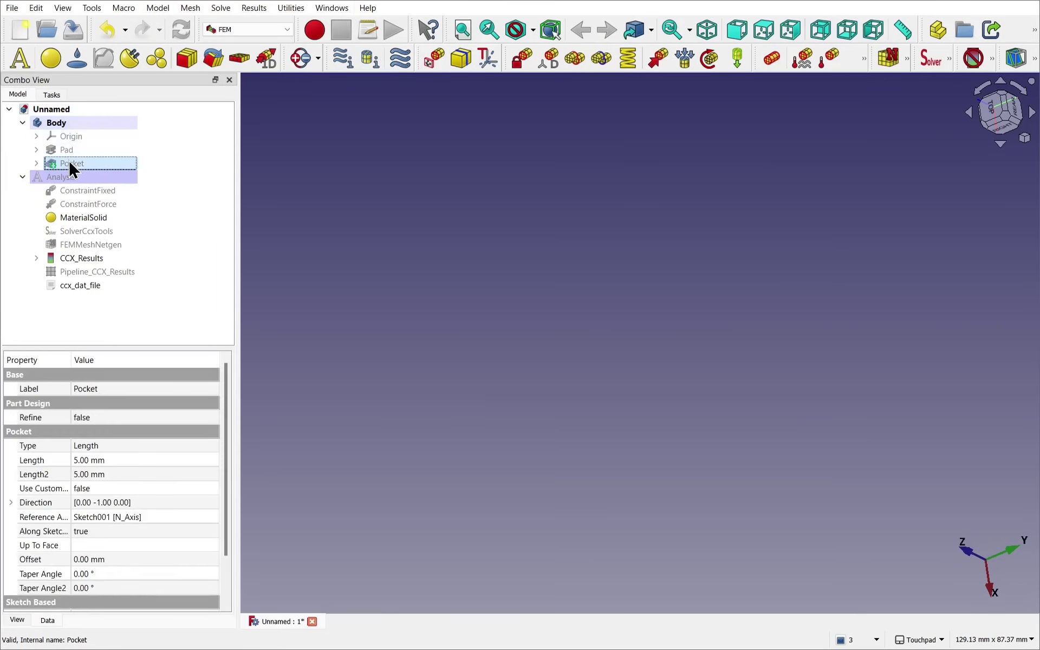
key("space")
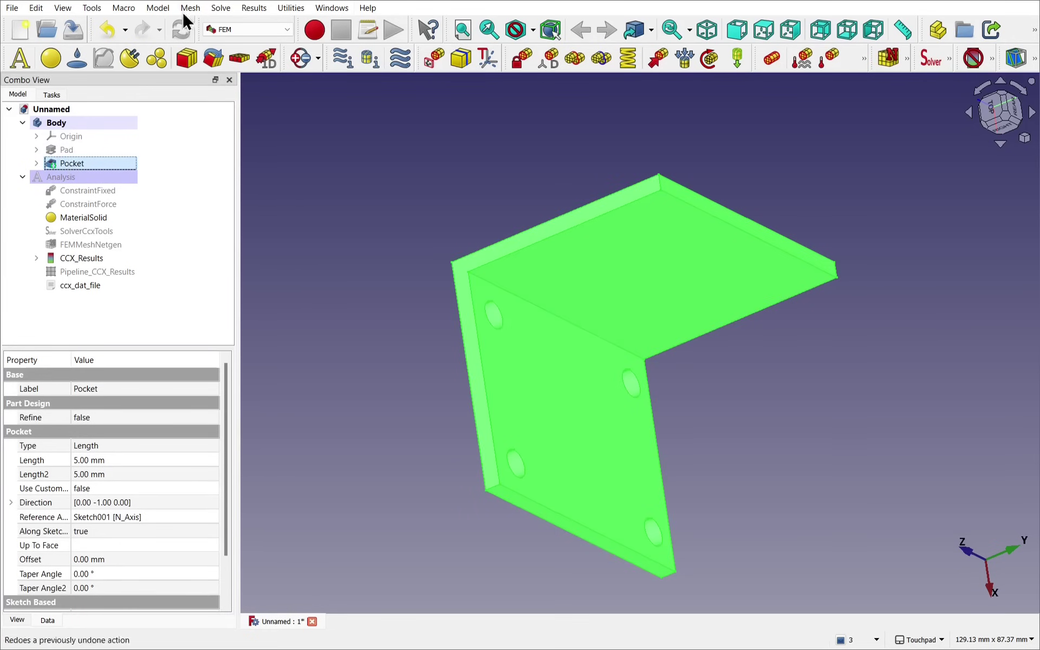
left_click(250, 29)
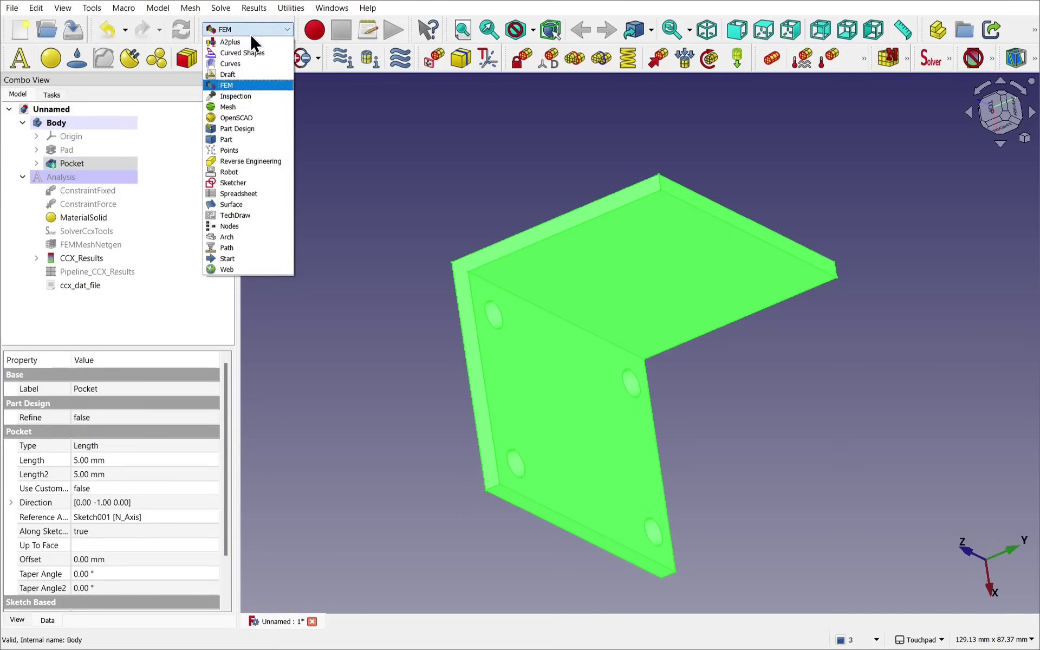
left_click(233, 128)
Step: Start a new sketch on the bracket's large flat face
left_click(463, 197)
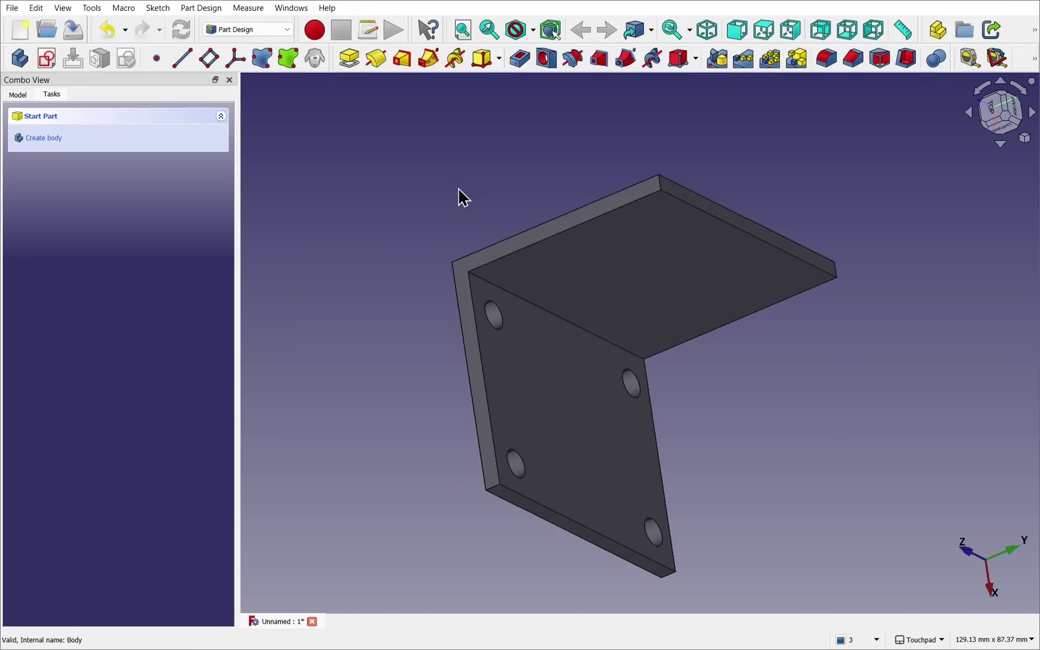
left_click_drag(622, 220, 531, 277, "alt")
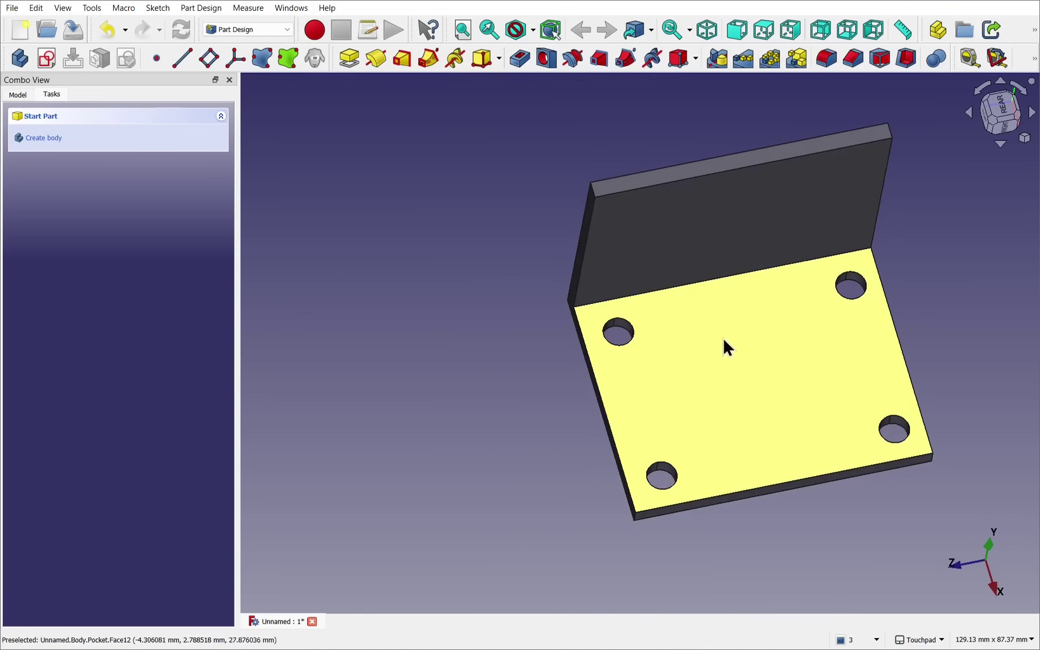
left_click(726, 347)
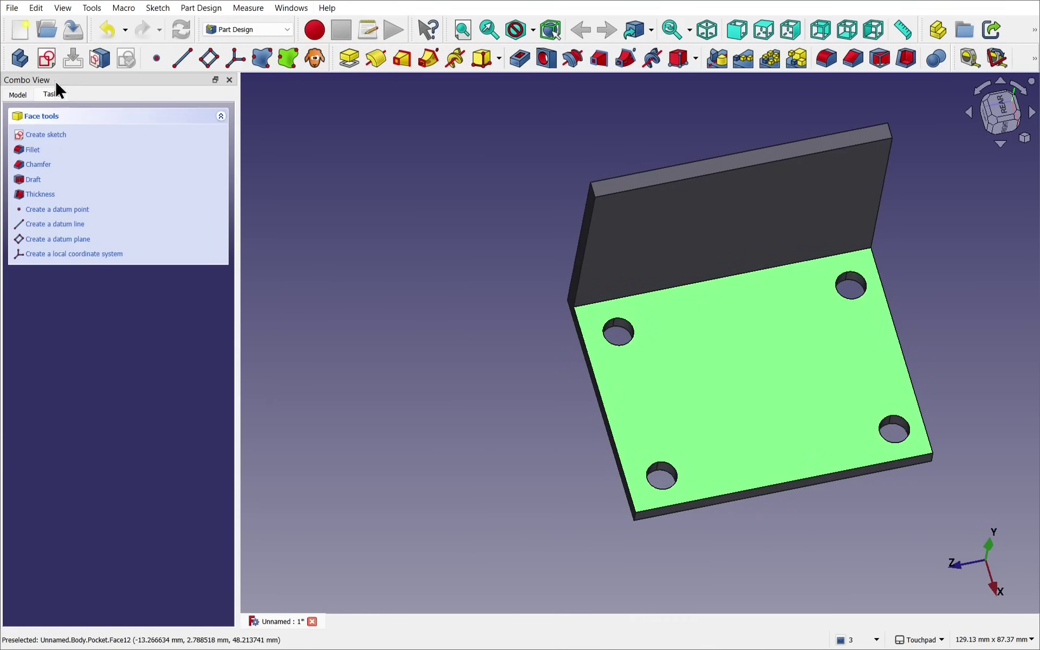
left_click(42, 60)
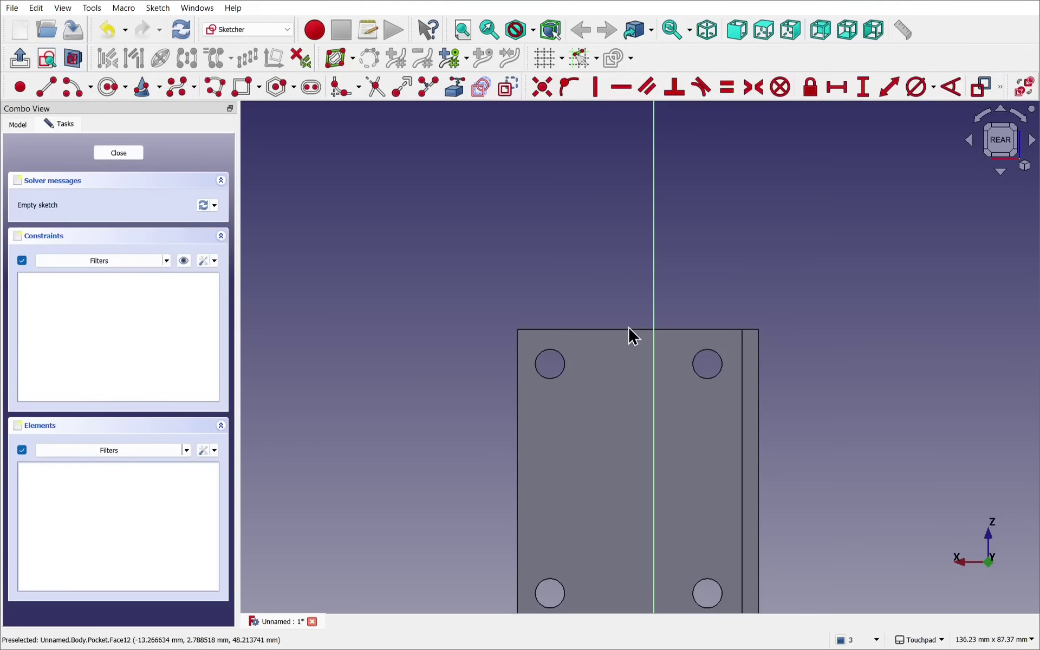
mouse_move(632, 332)
left_mouse_down("shift")
mouse_move(490, 181)
mouse_move(488, 197)
left_mouse_up("shift")
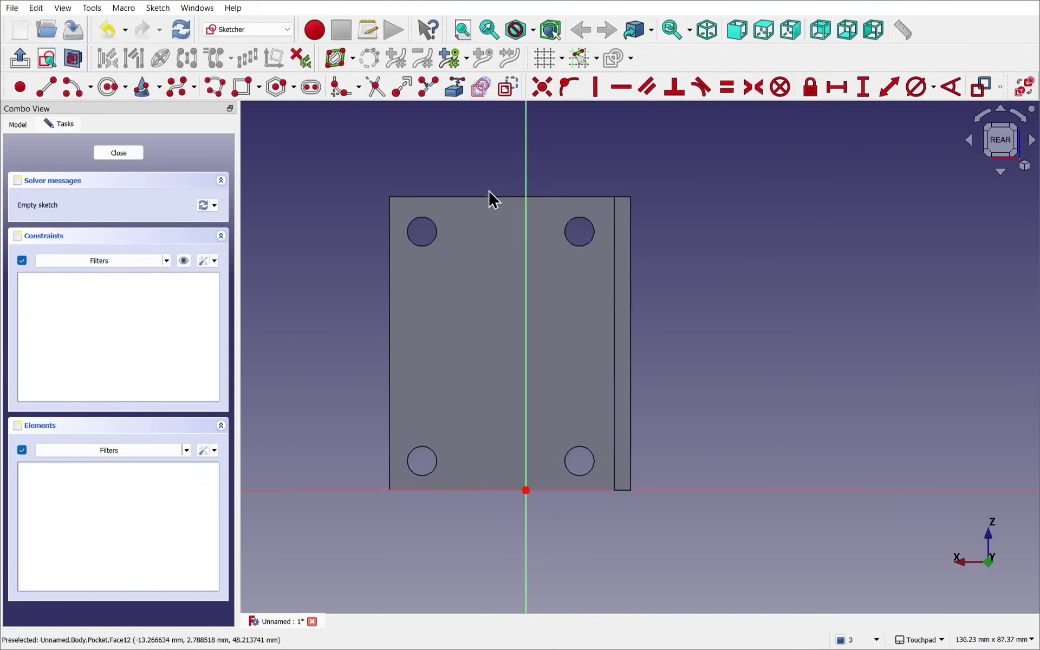
Step: Reference the face's left and right edges as external geometry
left_click(461, 89)
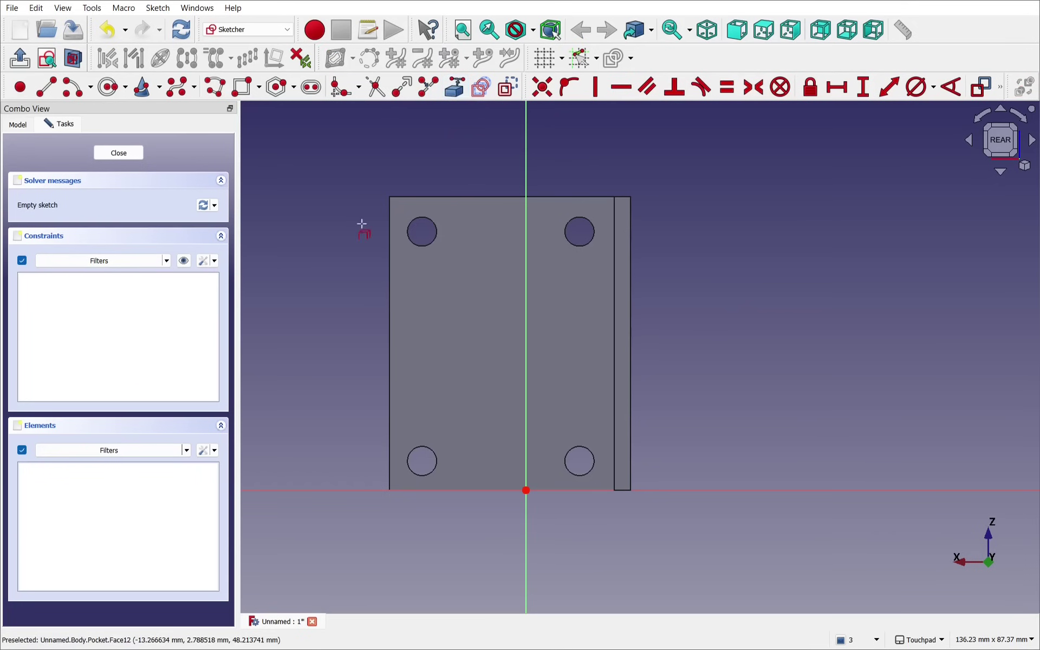
left_click(388, 351)
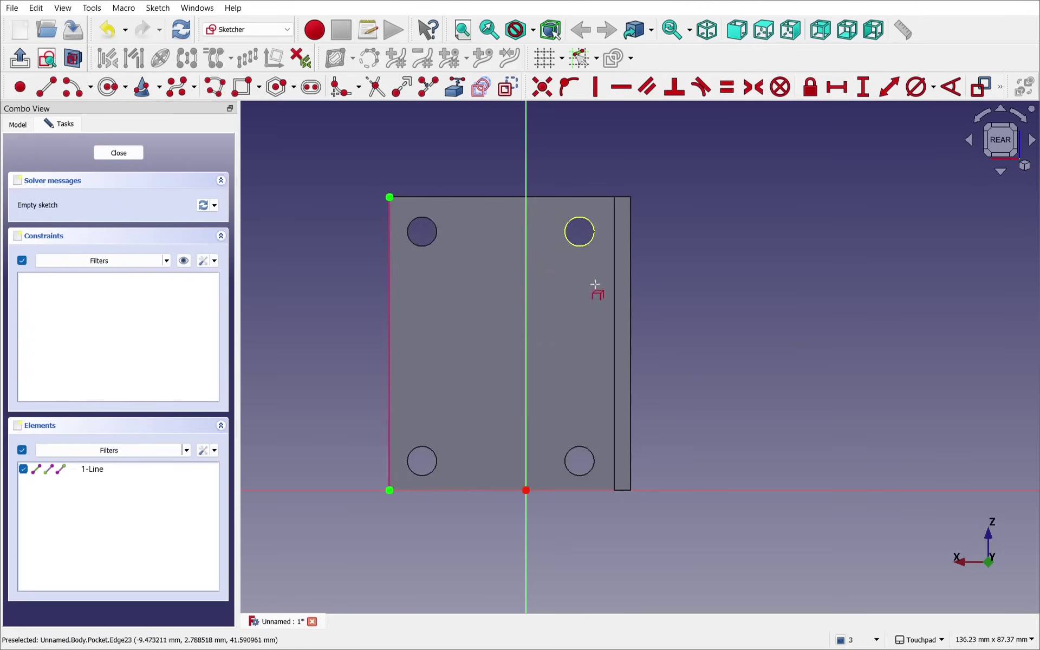
left_click_drag(594, 291, 562, 332, "alt")
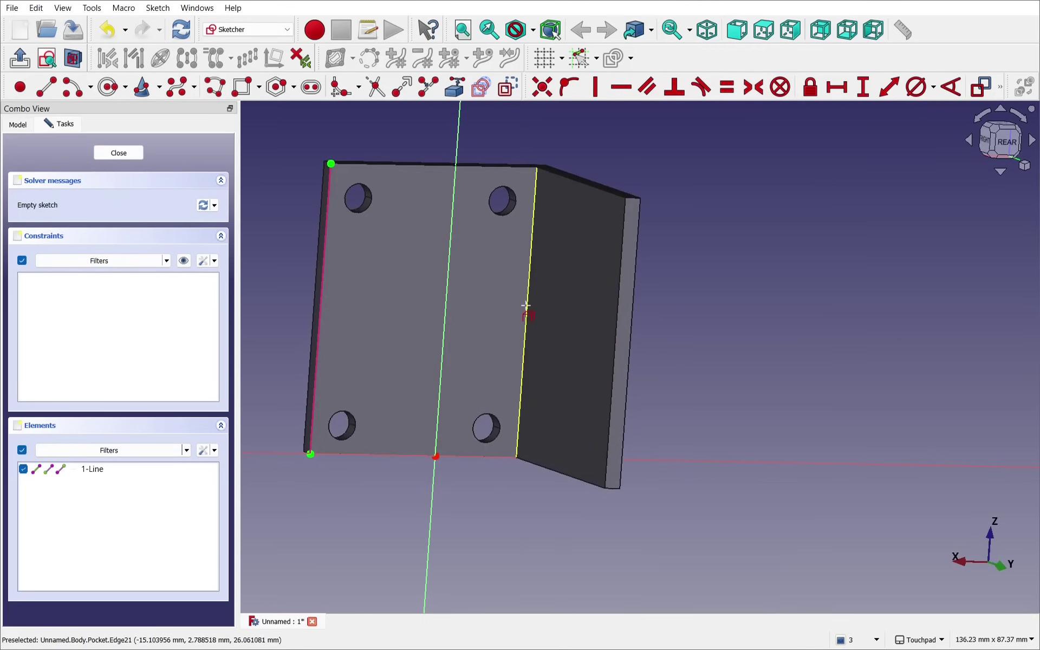
left_click(526, 306)
key("4")
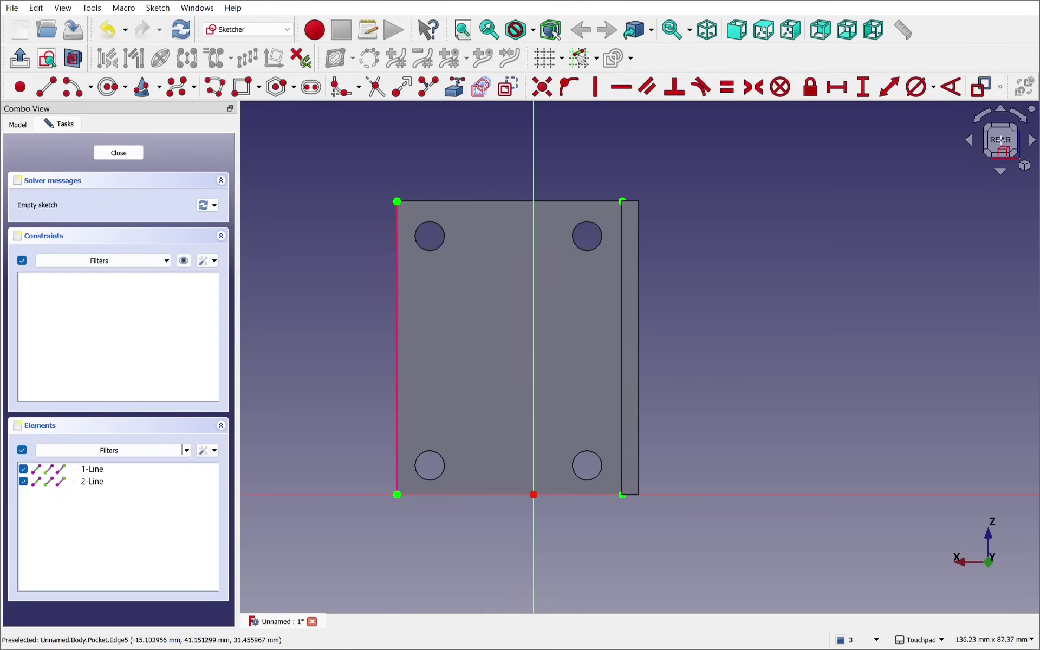
middle_click_drag(352, 353, 388, 331)
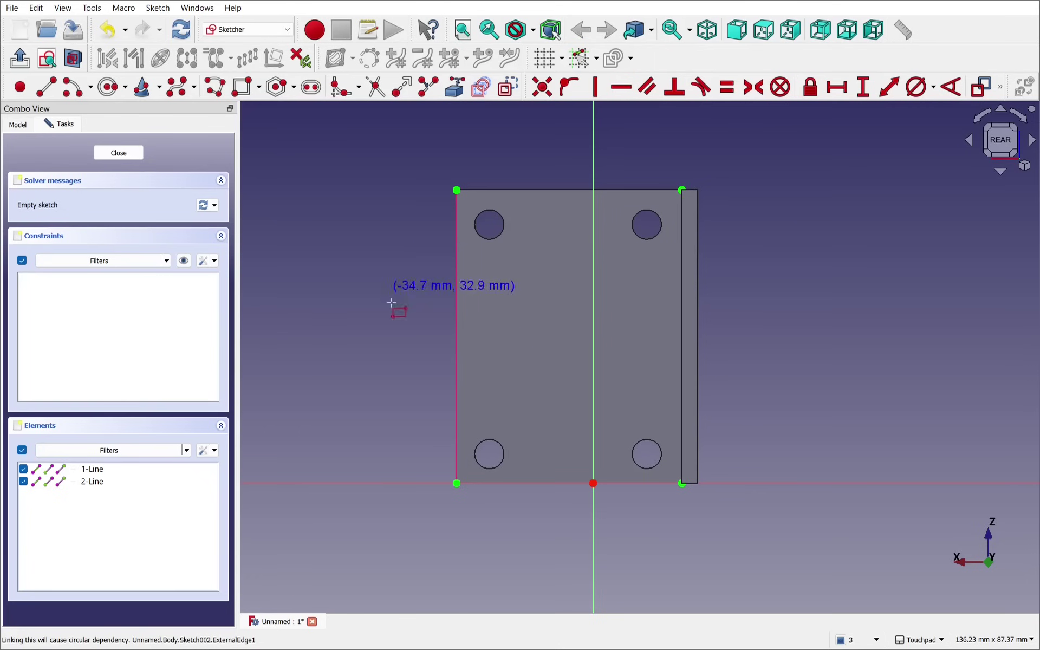
Step: Draw a rectangle with corners on the left and right referenced edges
left_click(457, 313)
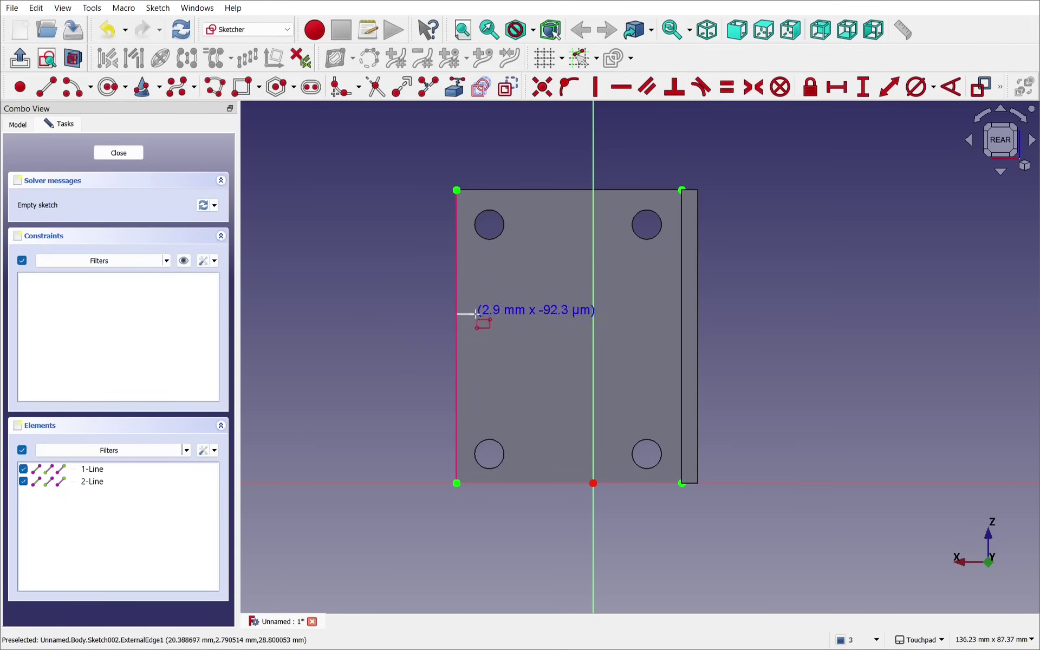
middle_click_drag(685, 390, 772, 373)
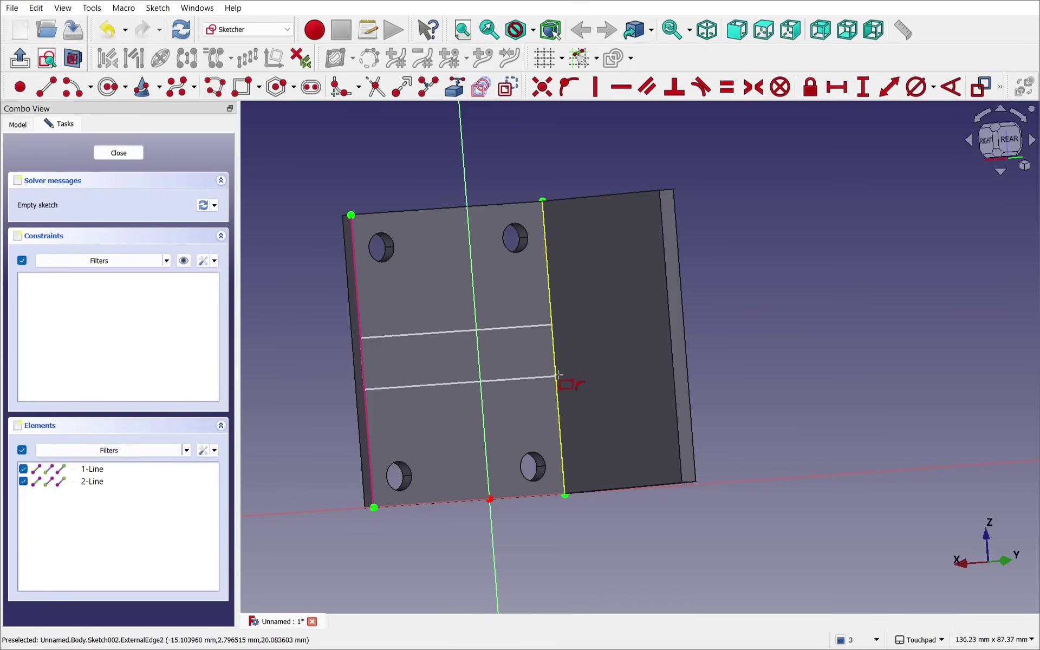
left_click(558, 374)
key("4")
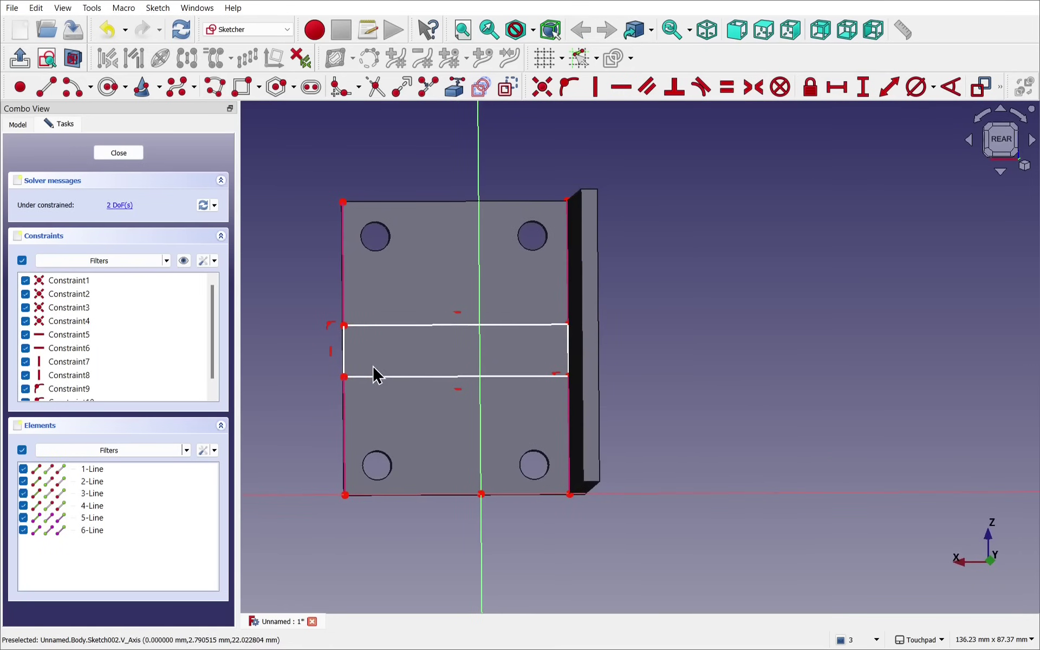
Step: Narrow the rectangle into a strip and constrain its height to 4 mm
left_click(345, 355)
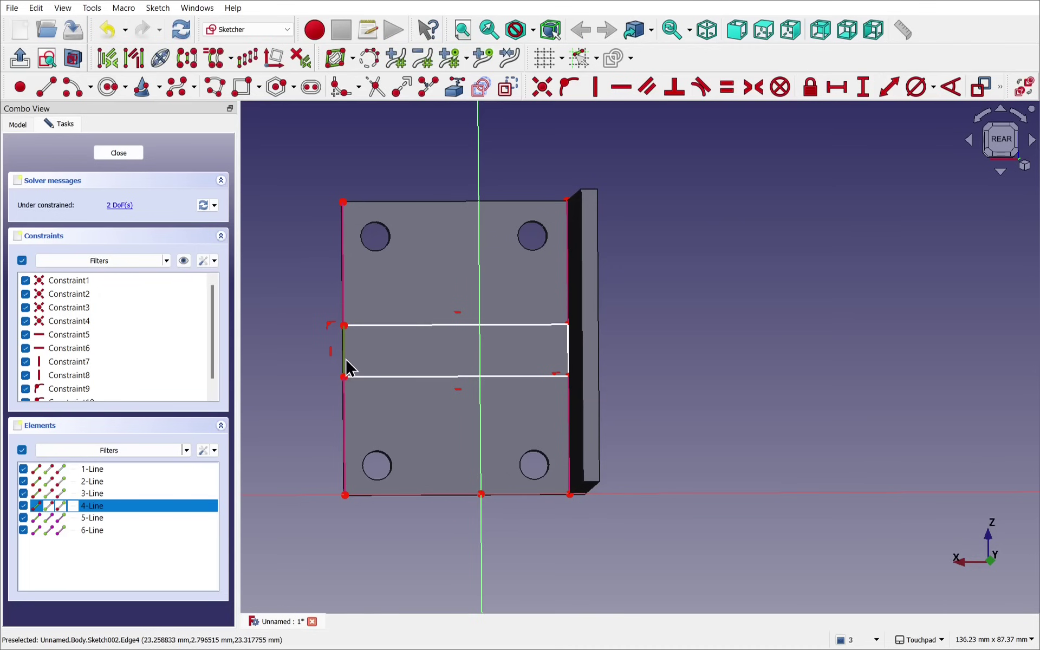
left_click_drag(344, 377, 345, 333)
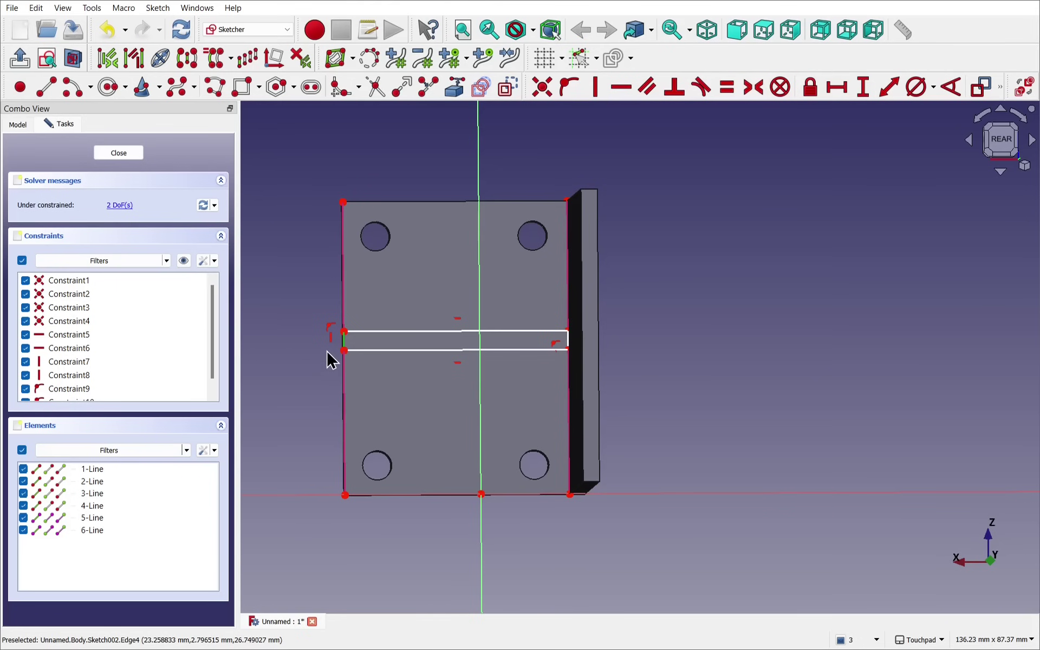
scroll(327, 355, "up", 2)
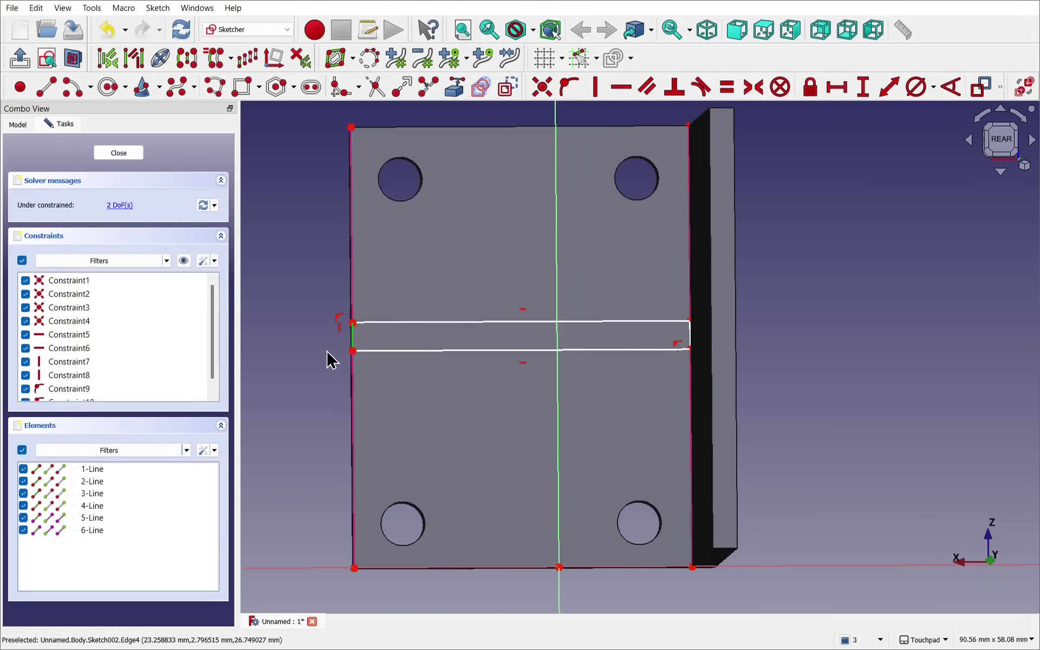
left_click(863, 88)
type("4")
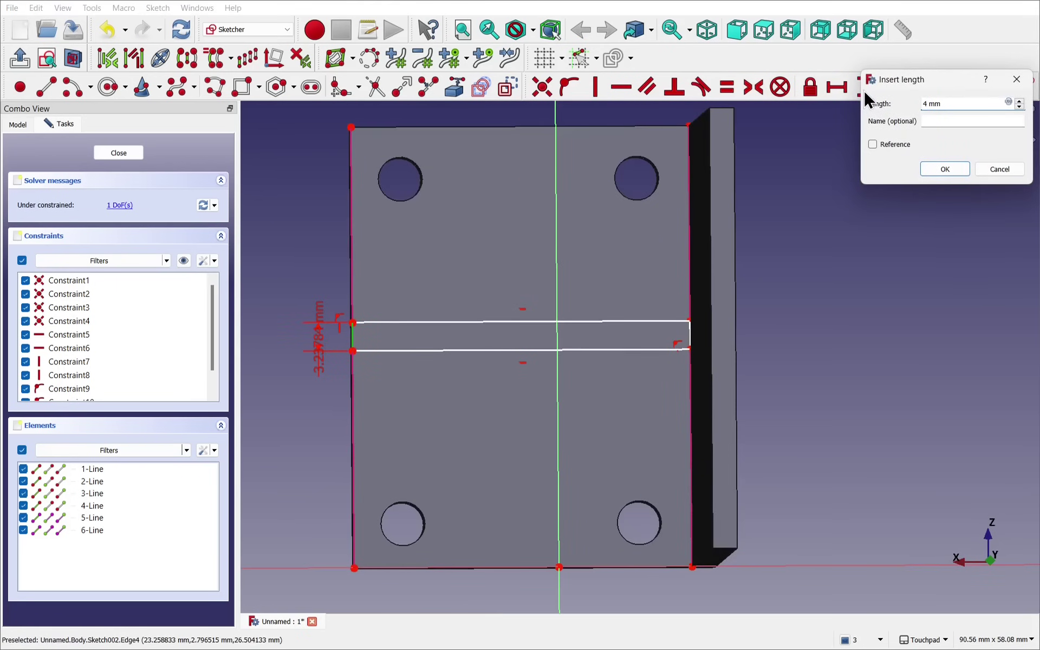
key("Return")
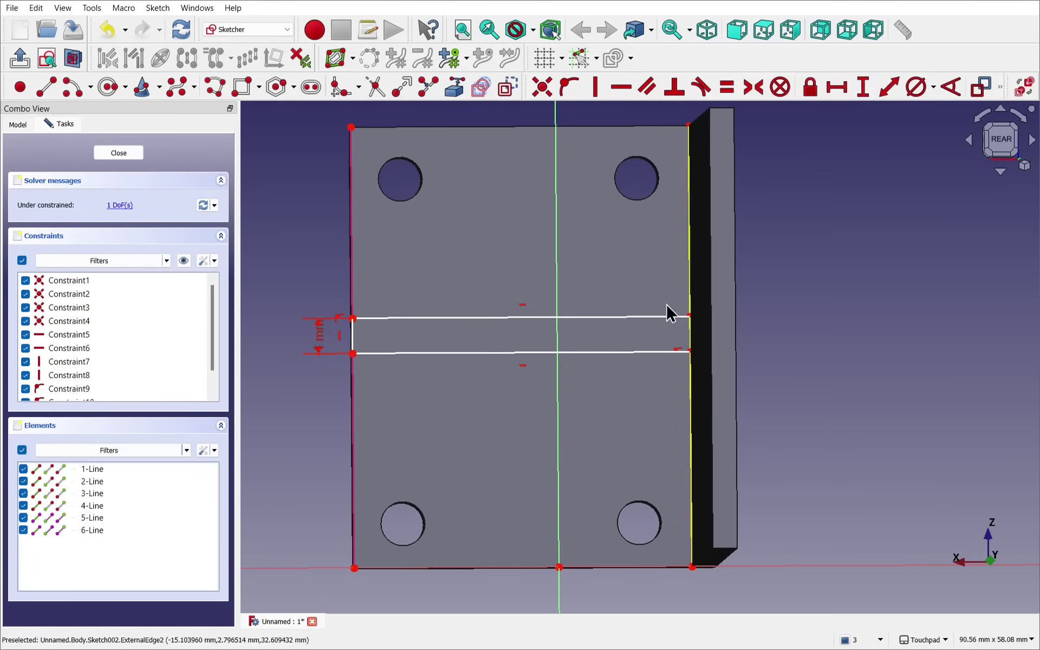
mouse_move(611, 362)
left_mouse_down()
mouse_move(617, 387)
mouse_move(627, 362)
left_mouse_up()
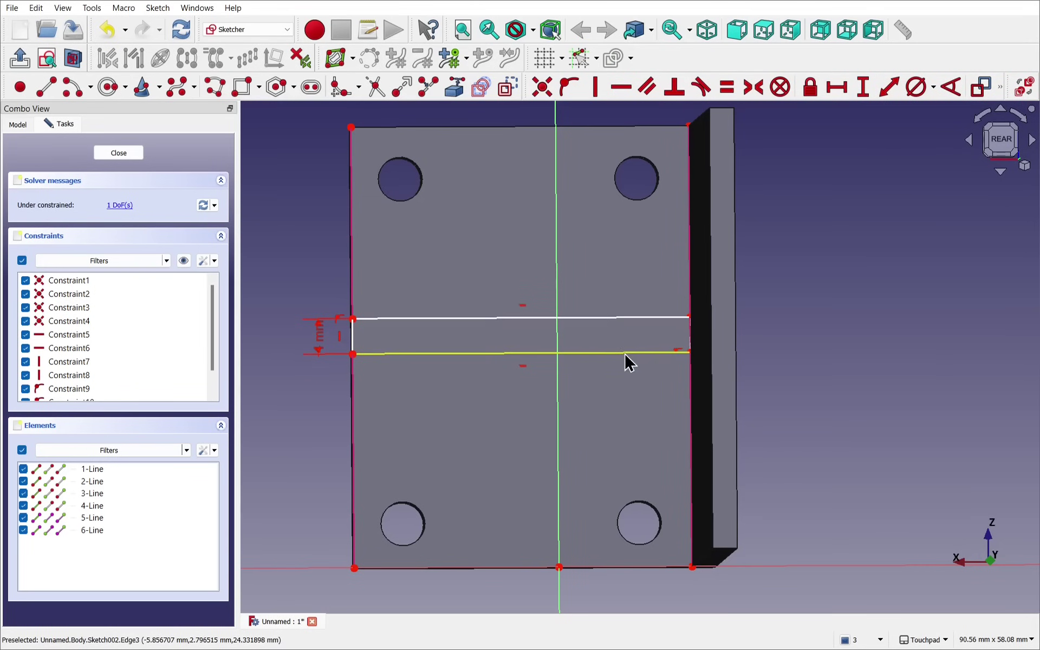
Step: Close the sketch and pad Sketch002 20 mm into the Pad001 rib
left_click(128, 158)
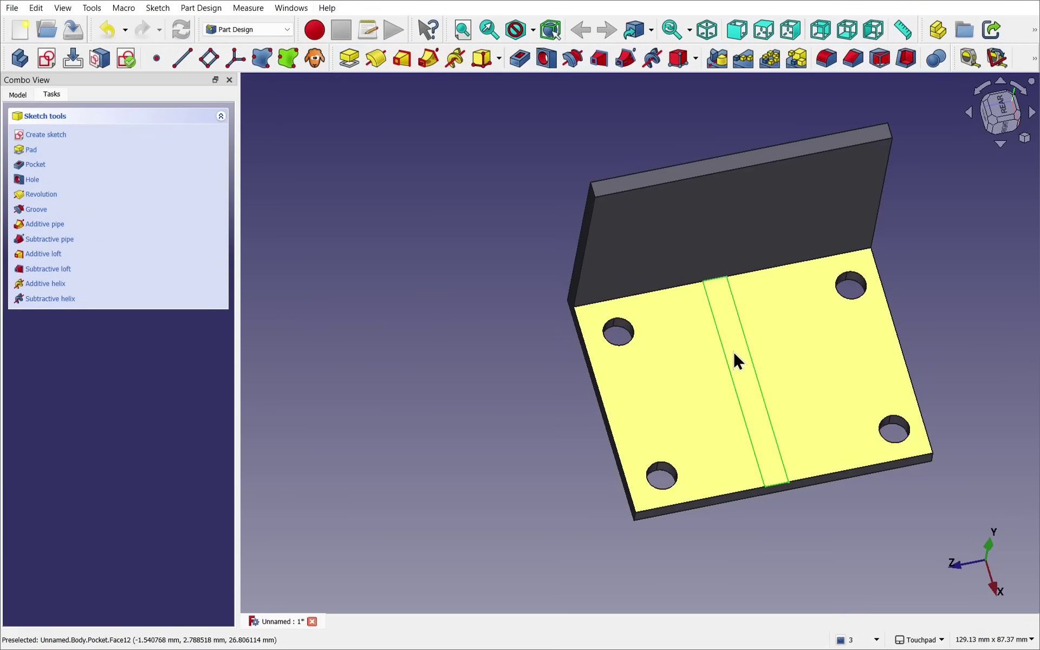
left_click(18, 94)
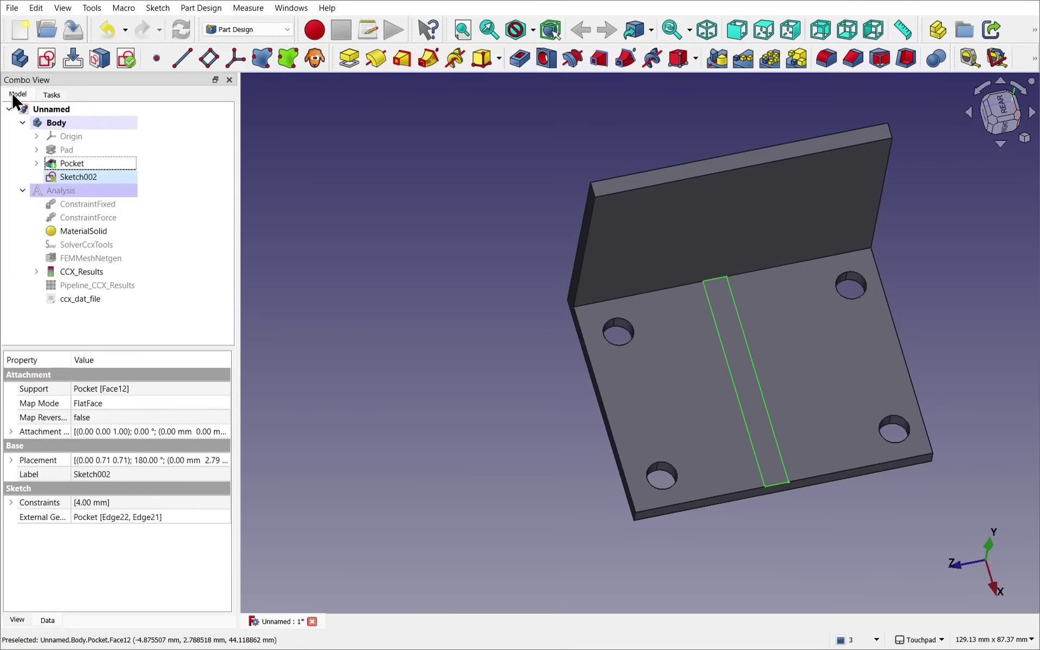
left_click(79, 177)
left_click(349, 58)
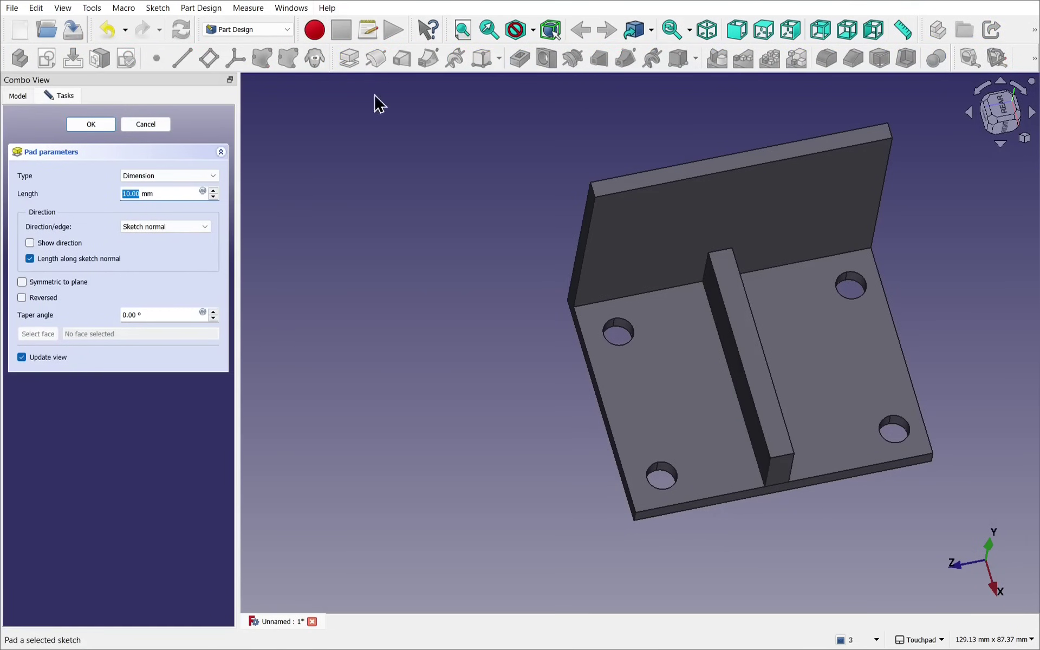
left_click_drag(528, 309, 780, 313, "alt")
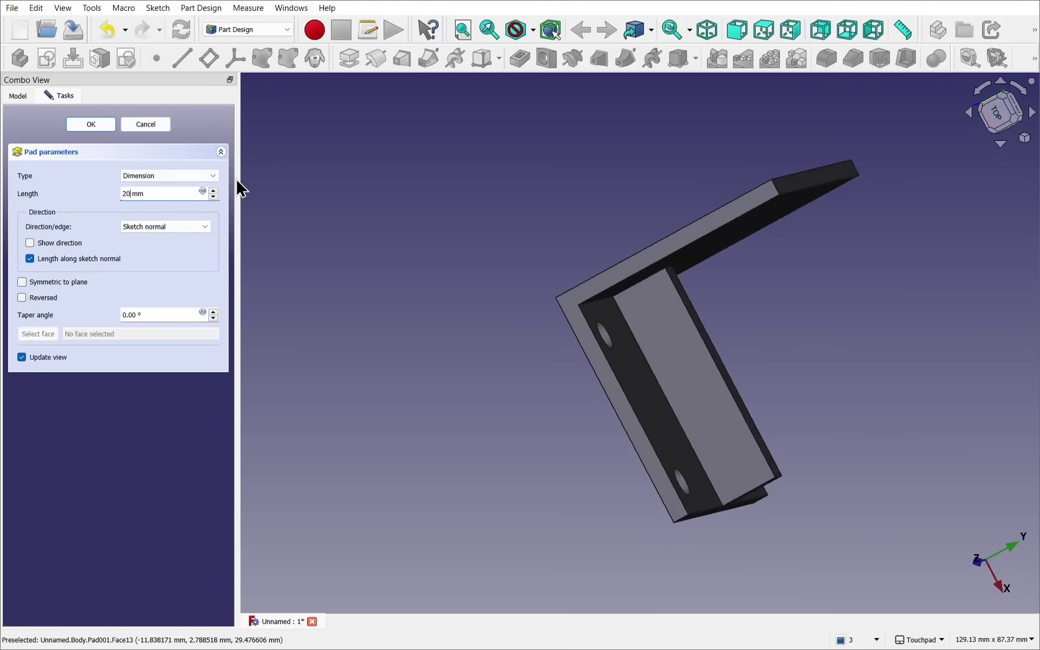
left_click(92, 125)
left_click_drag(768, 395, 670, 390, "alt")
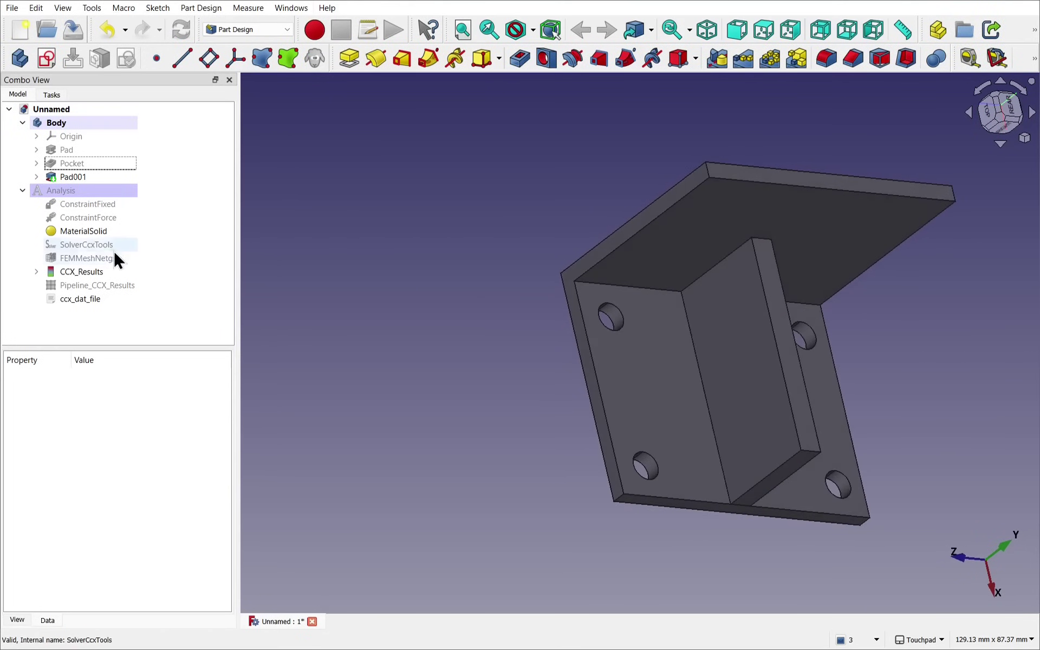
Step: Show the FEMMeshNetgen mesh over the bracket
left_click(98, 258)
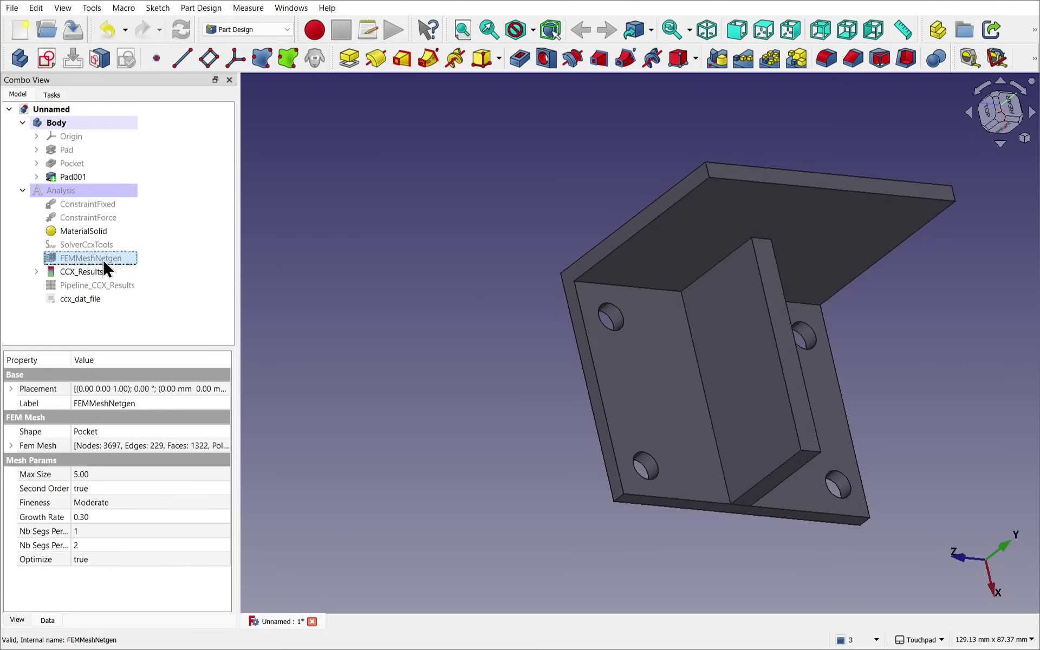
key("space")
middle_click_drag(394, 296, 488, 314)
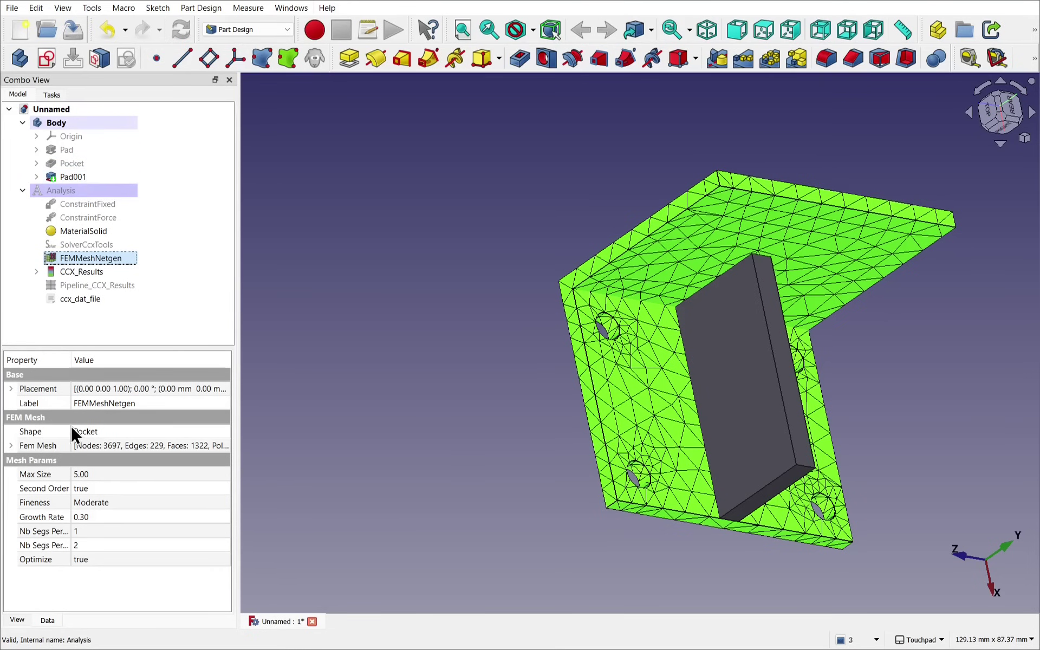
Step: Link the mesh's Shape property to the ribbed body Pad001
left_click(167, 432)
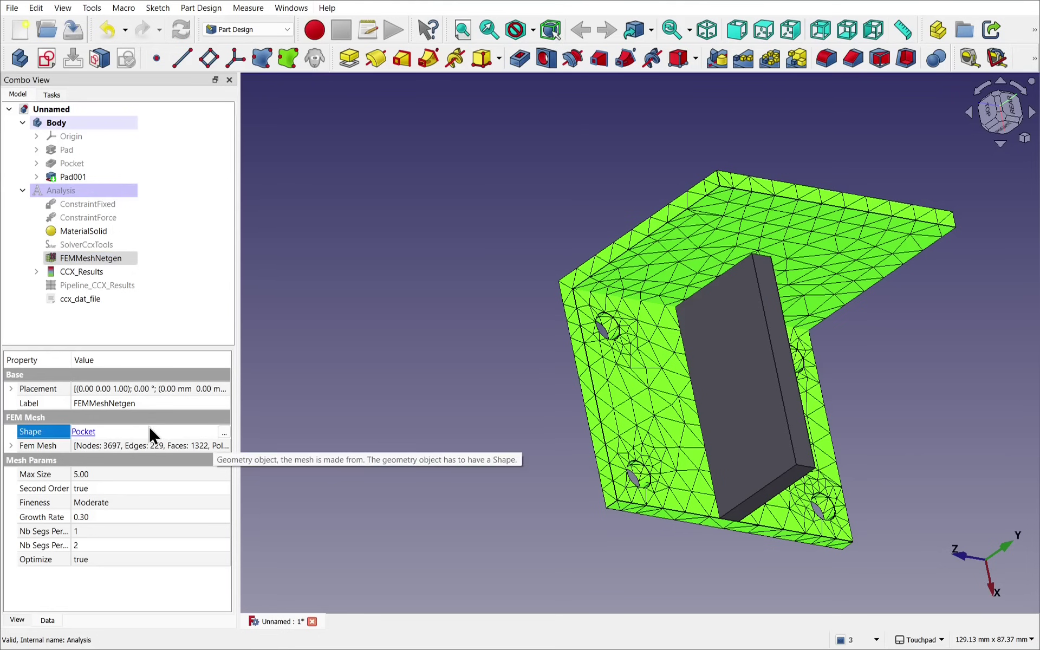
left_click(223, 431)
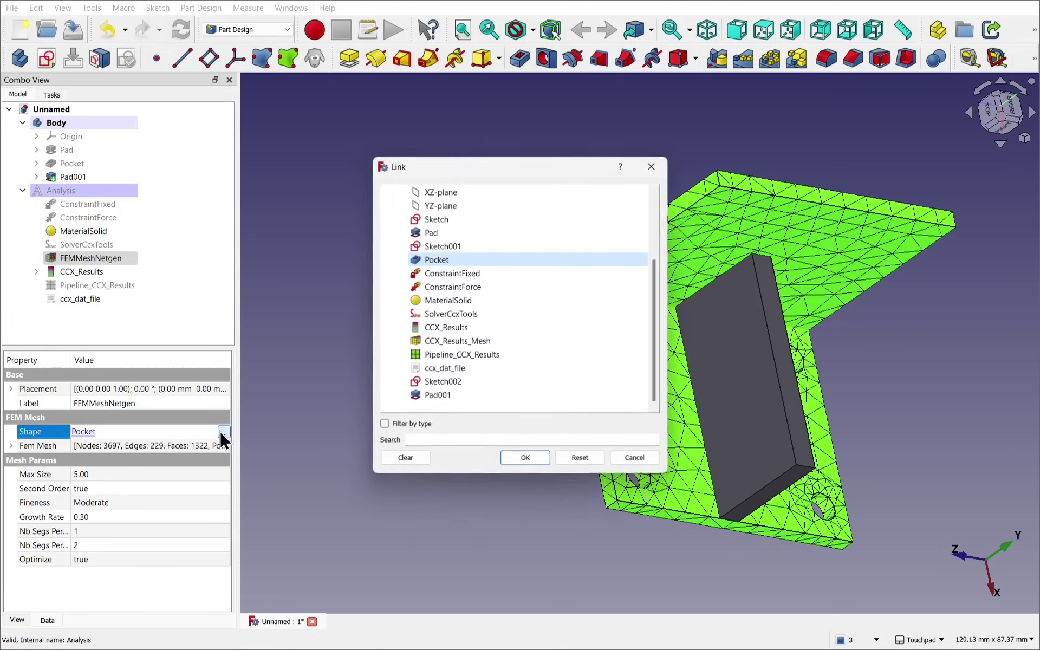
left_click(72, 178)
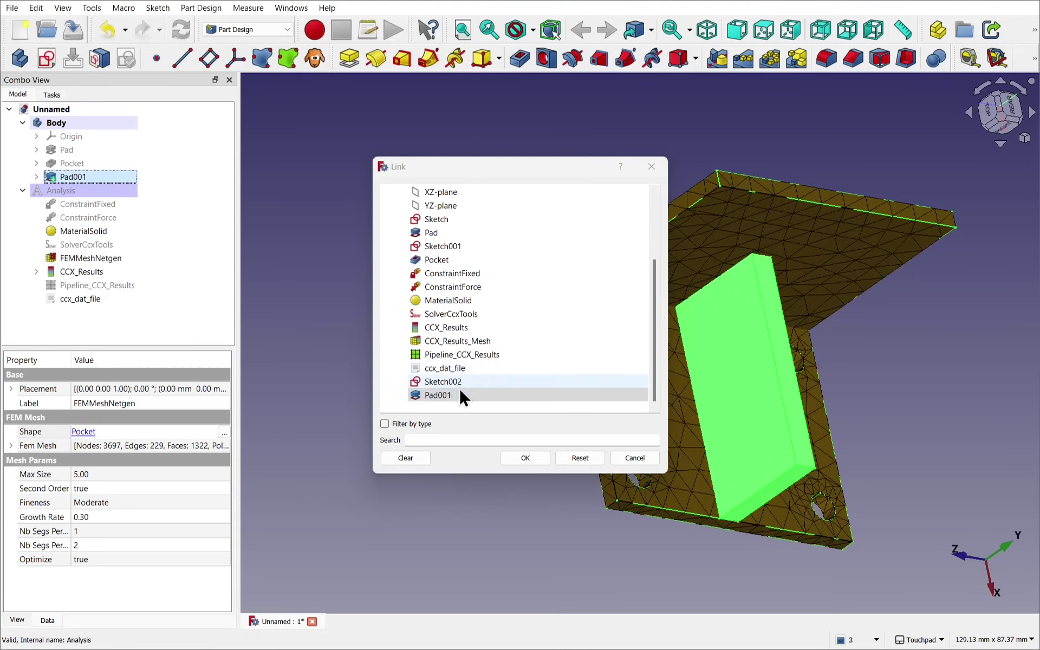
left_click(442, 395)
left_click(526, 458)
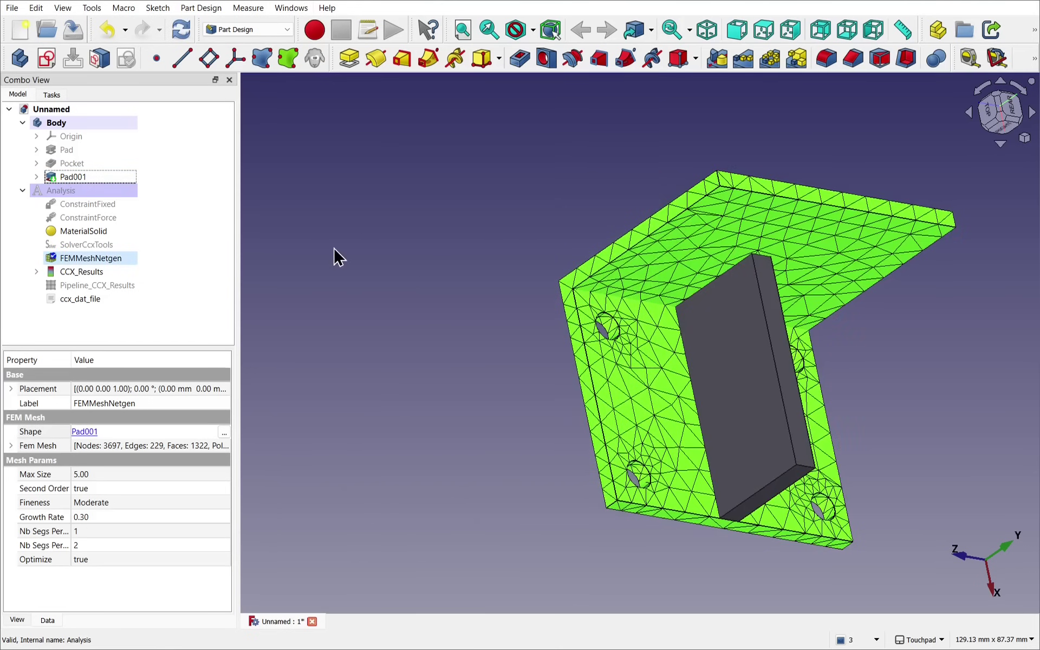
left_click(74, 176)
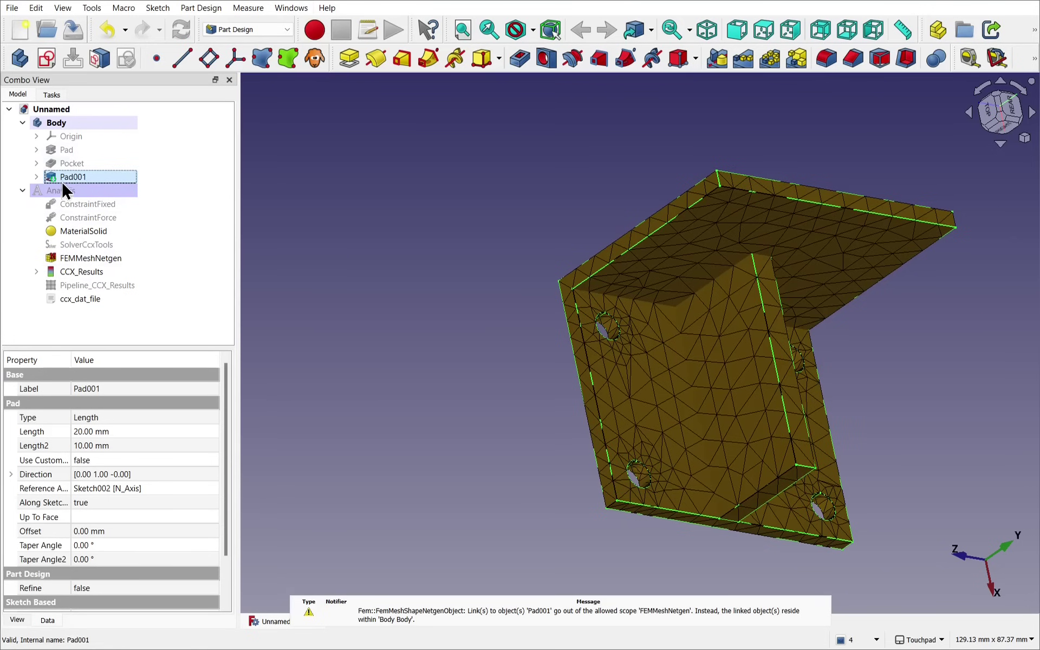
left_click_drag(650, 325, 645, 376, "alt")
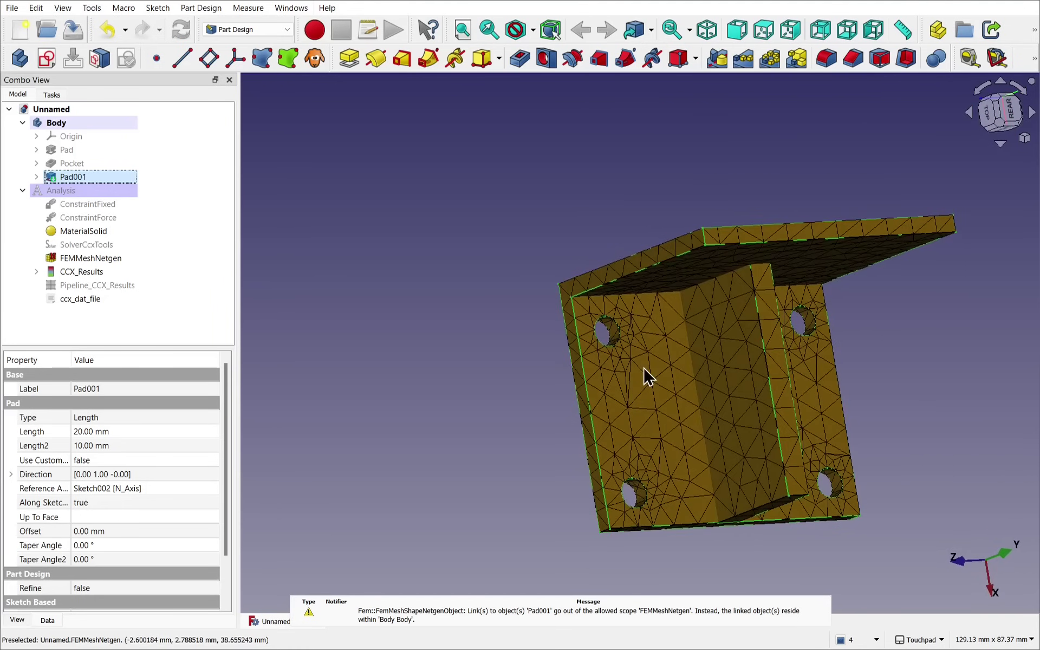
Step: Display the existing CCX_Results displacement colouring, then close it
left_click(93, 273)
double_click(93, 271)
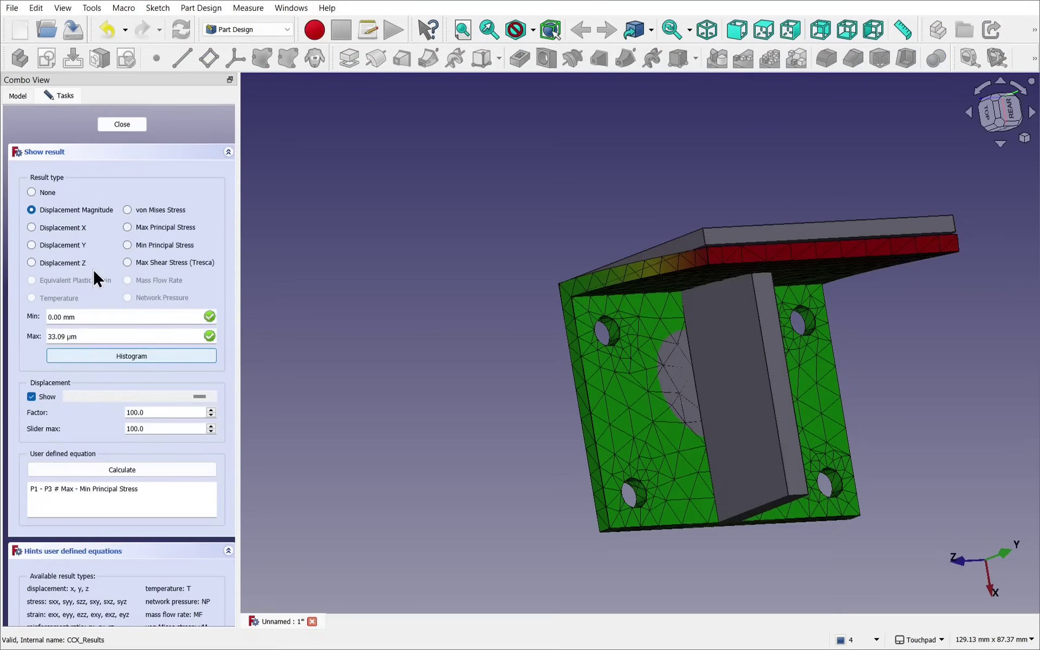
left_click_drag(687, 366, 710, 395, "alt")
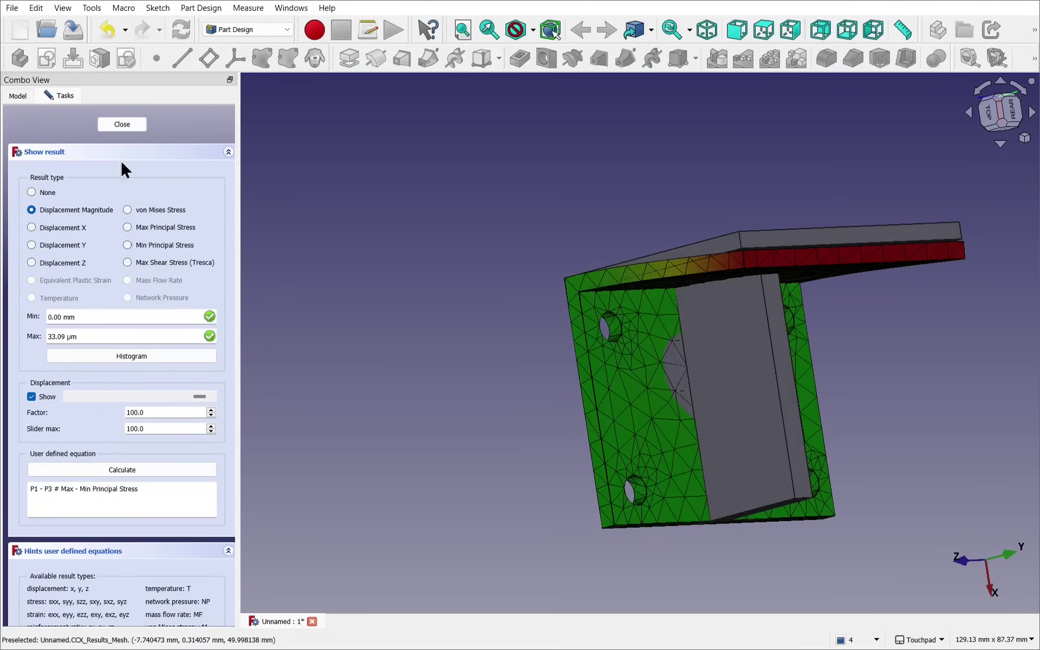
left_click(121, 127)
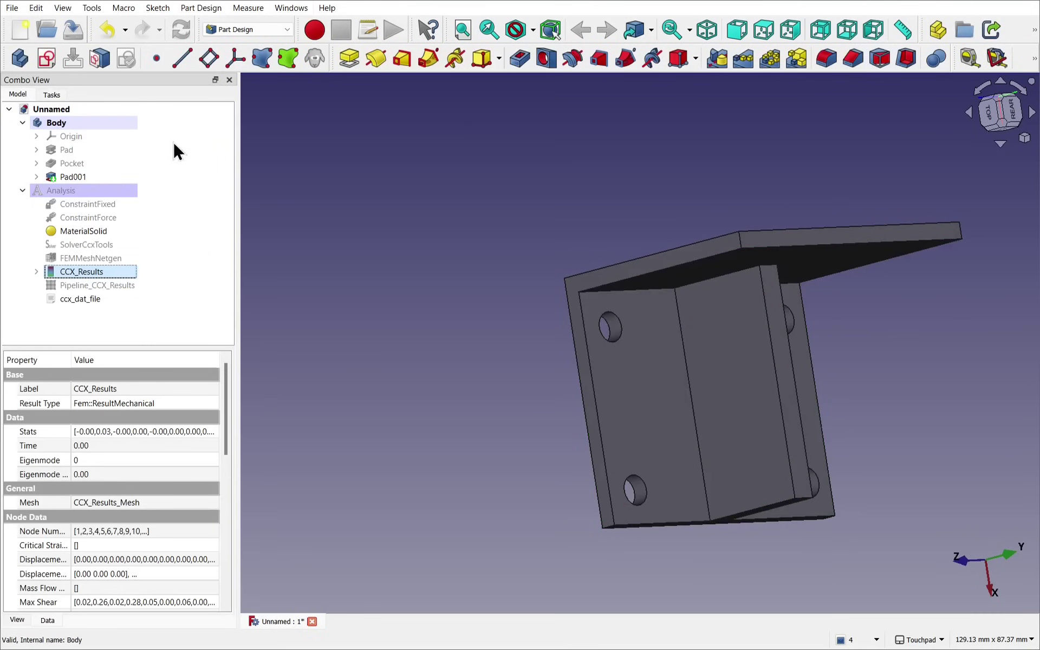
Step: Activate the Analysis and hide the FEMMeshNetgen mesh and Pad001 body
left_click(64, 191)
double_click(63, 190)
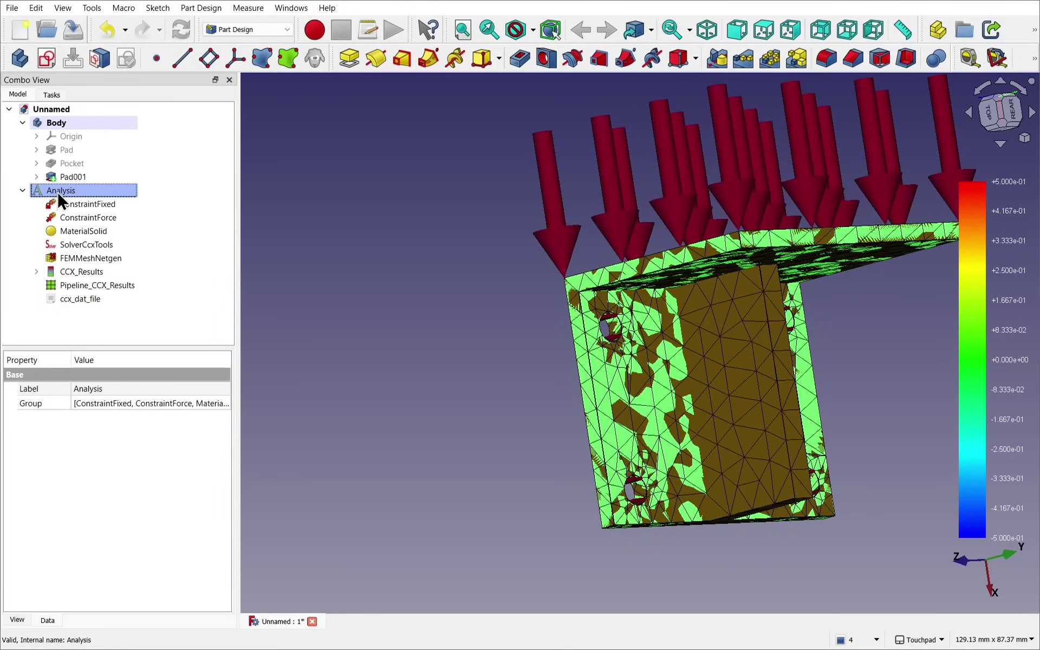
left_click(113, 259)
key("space")
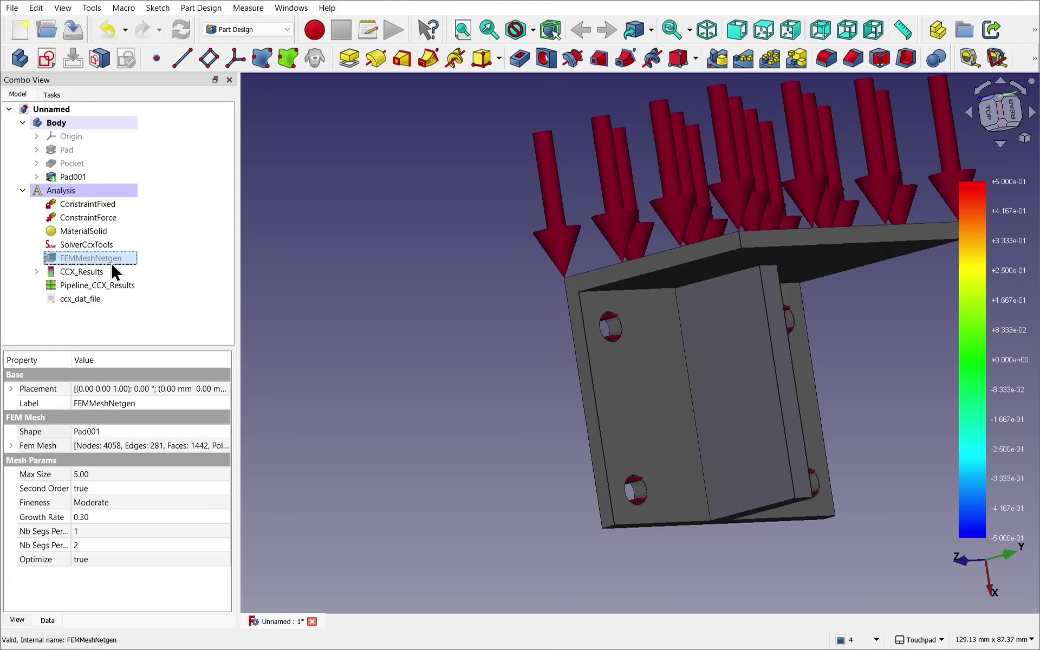
left_click(73, 177)
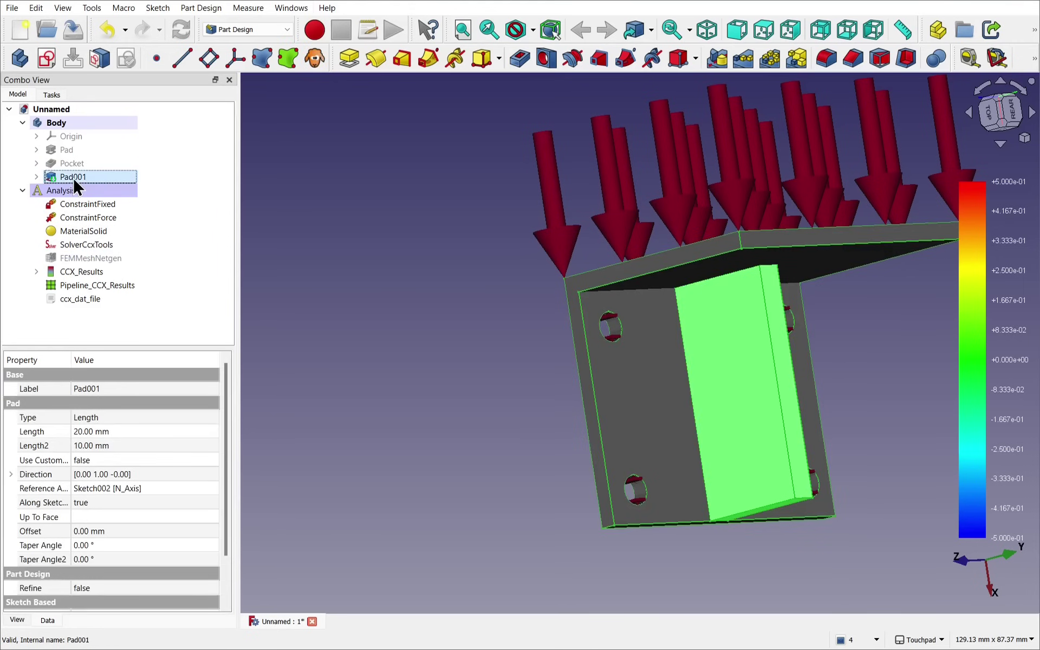
key("space")
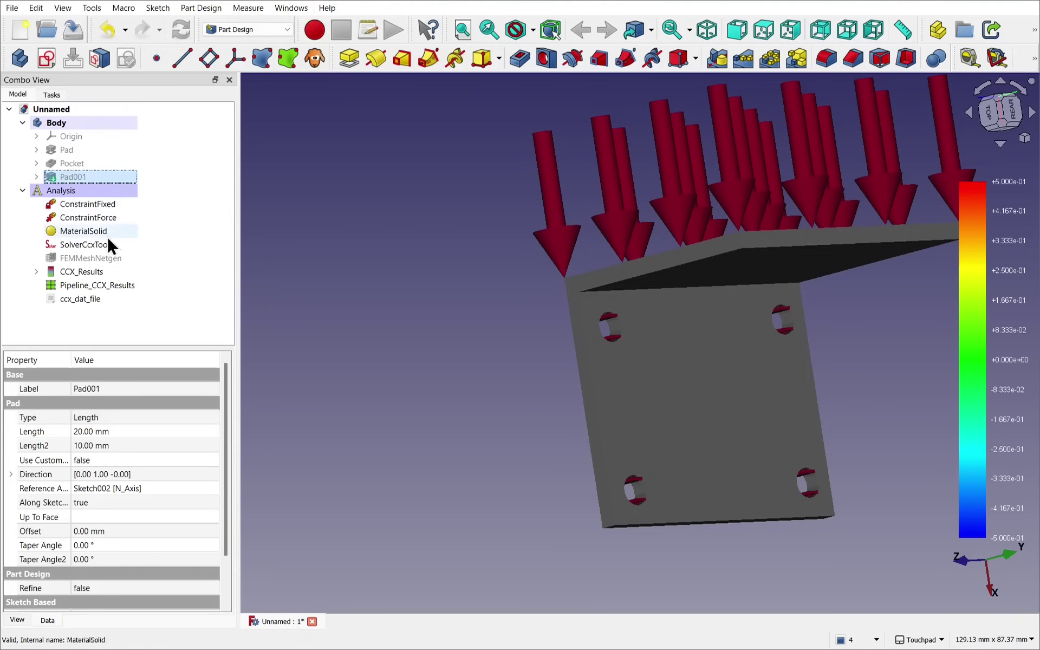
Step: Re-display the old displacement result, still up to 33.09 µm, and close it
double_click(92, 271)
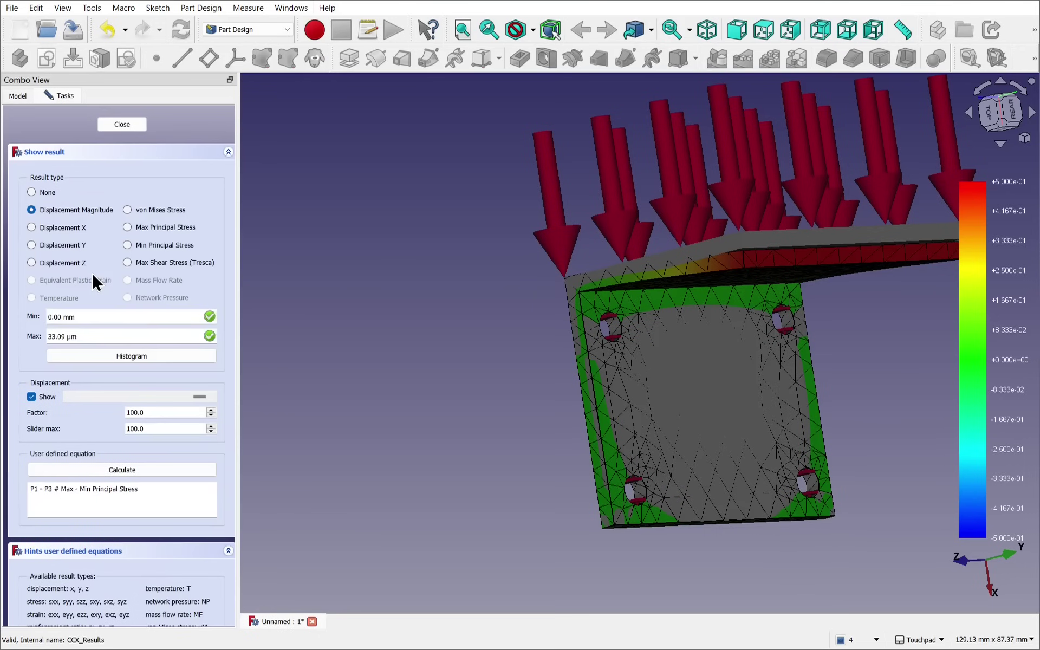
middle_click_drag(499, 367, 472, 339)
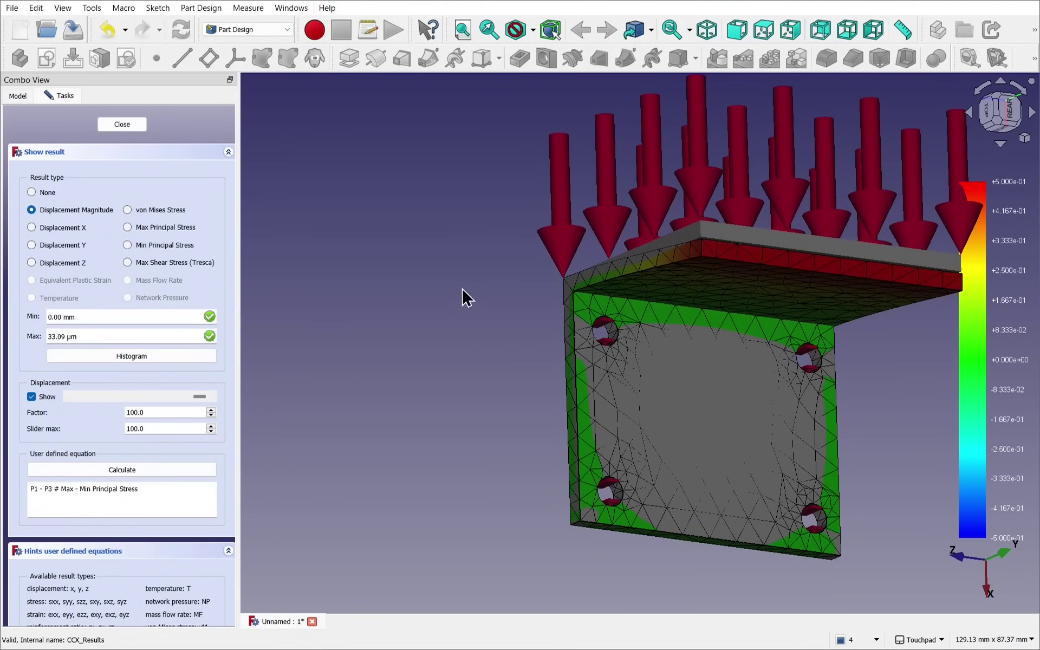
left_click(129, 126)
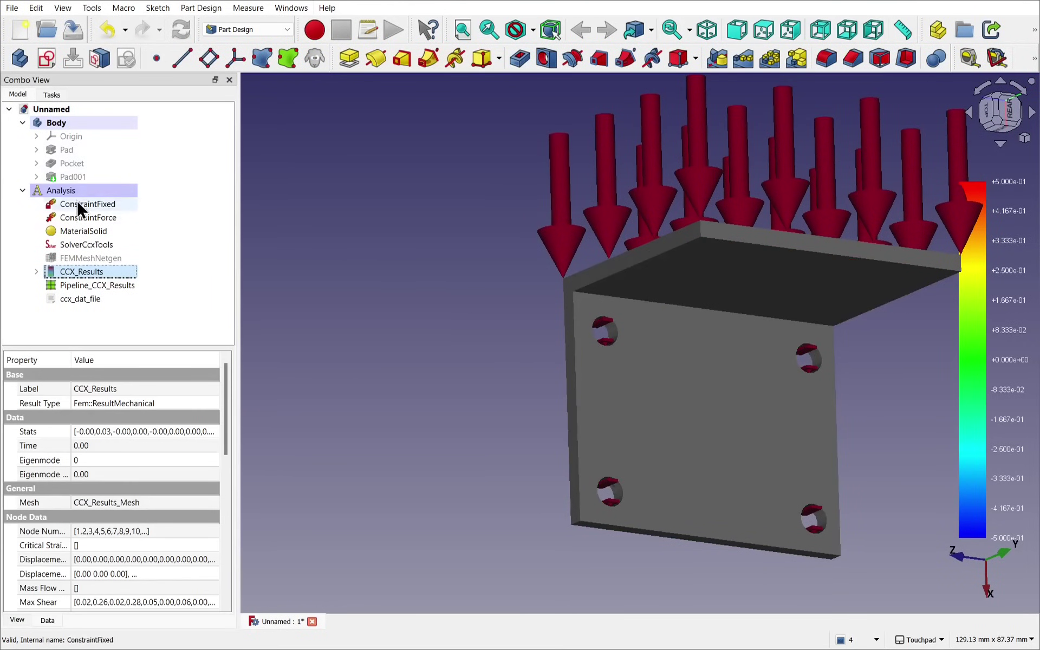
Step: Rewrite the .inp file, re-run CalculiX on the ribbed bracket, and close the solver task
double_click(94, 243)
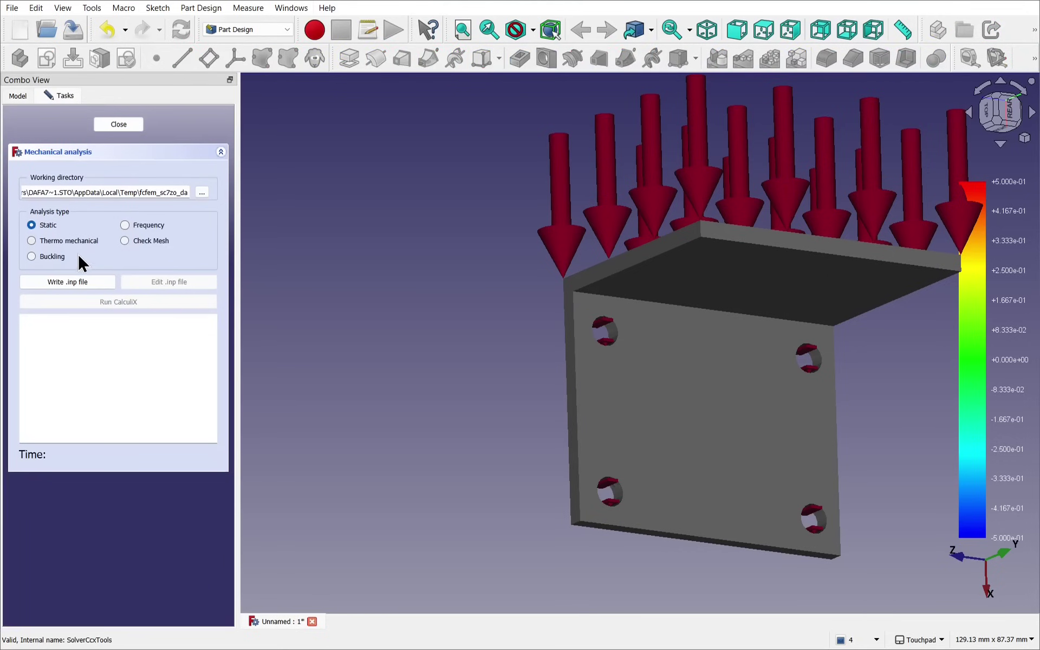
left_click(70, 283)
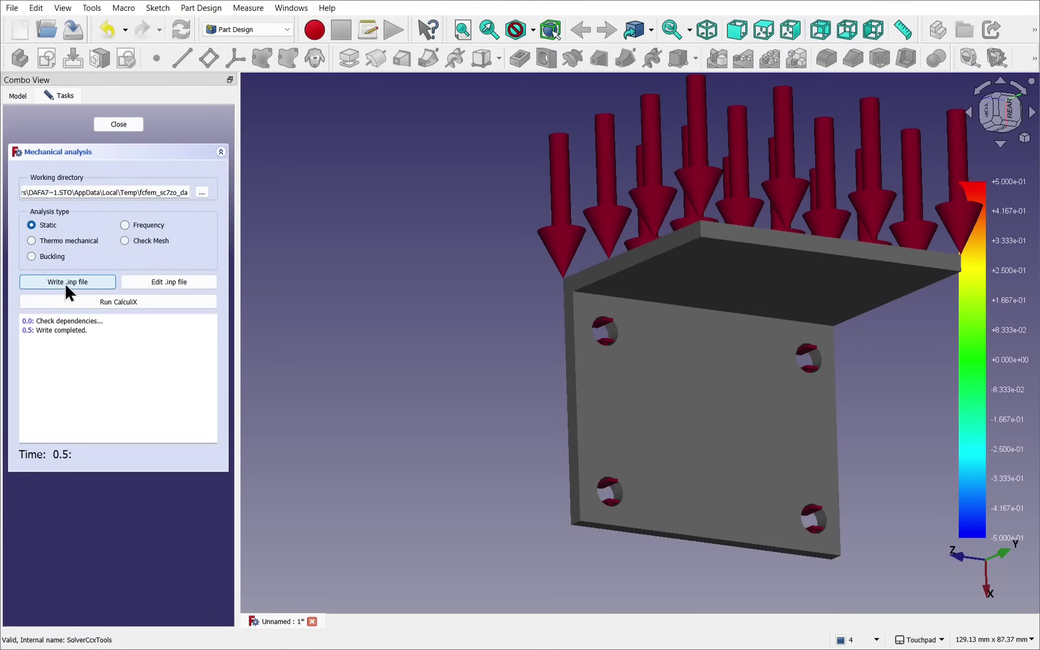
left_click(141, 302)
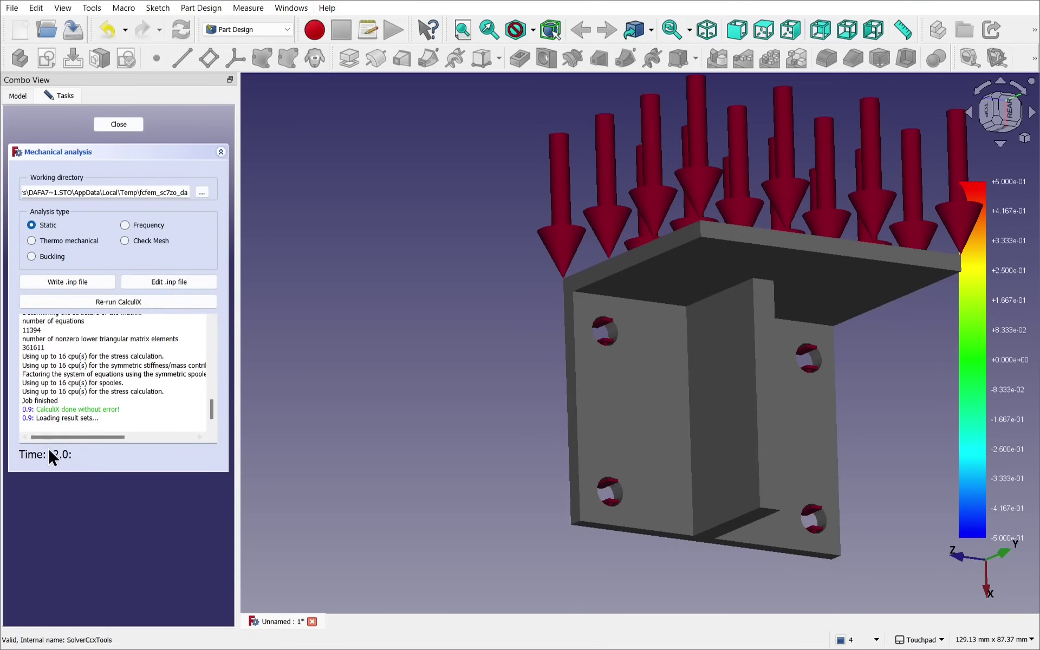
left_click(118, 124)
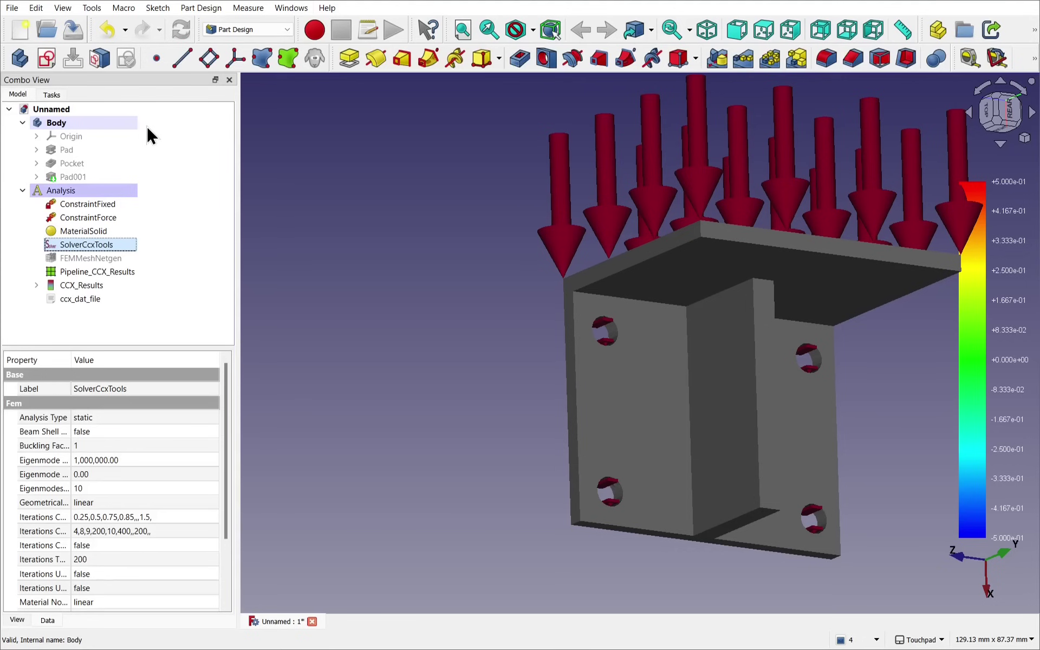
Step: Hide the results pipeline and show the new CCX_Results displacement on the ribbed bracket
left_click(114, 271)
key("space")
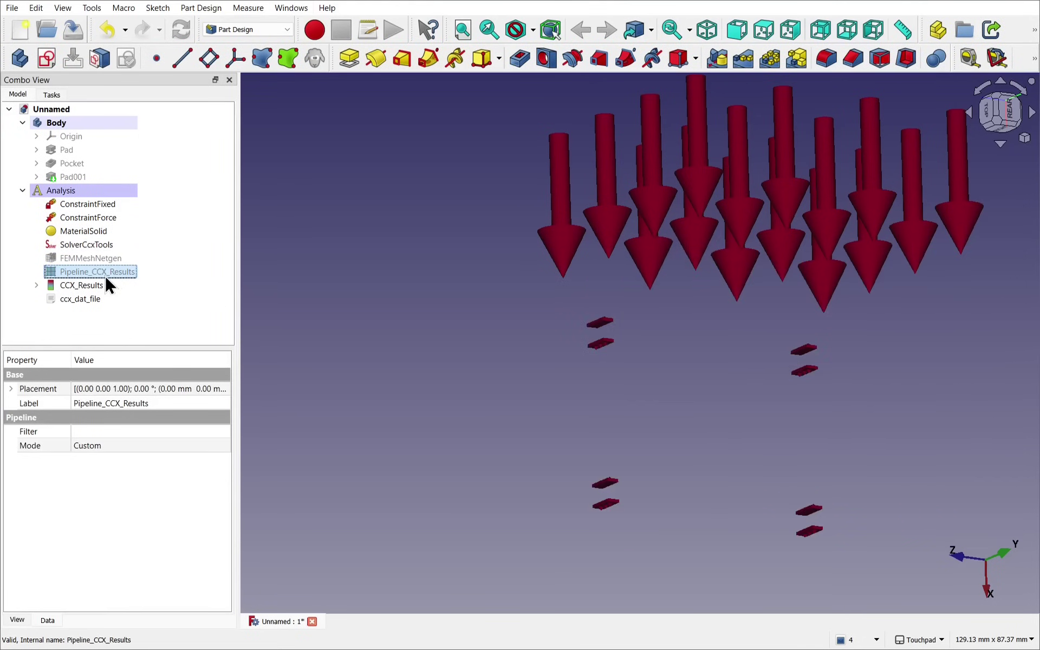
left_click(94, 287)
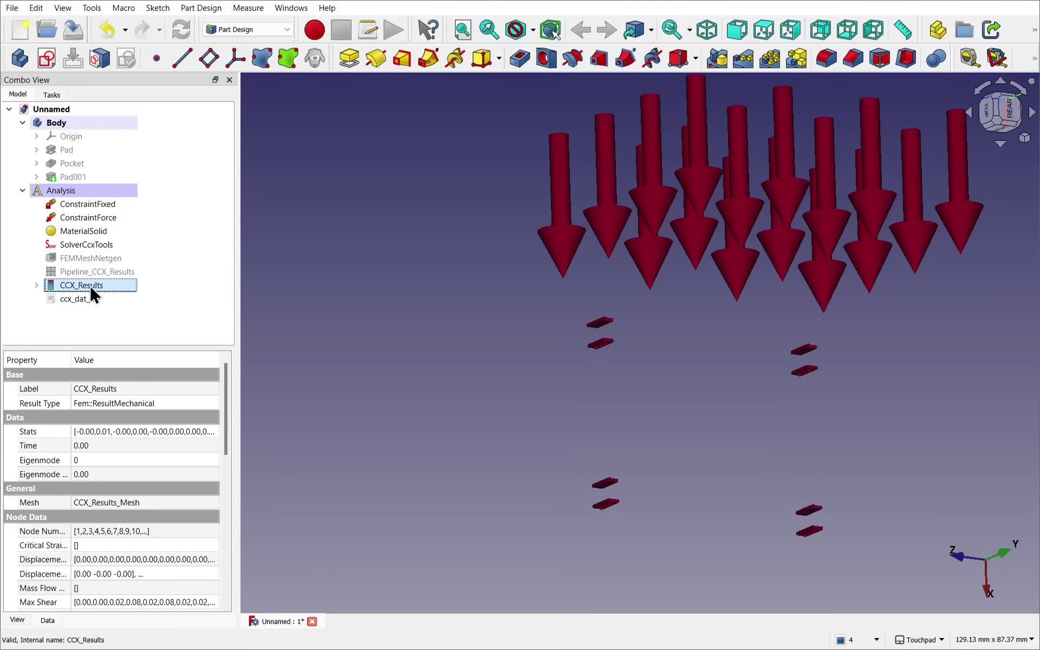
double_click(86, 285)
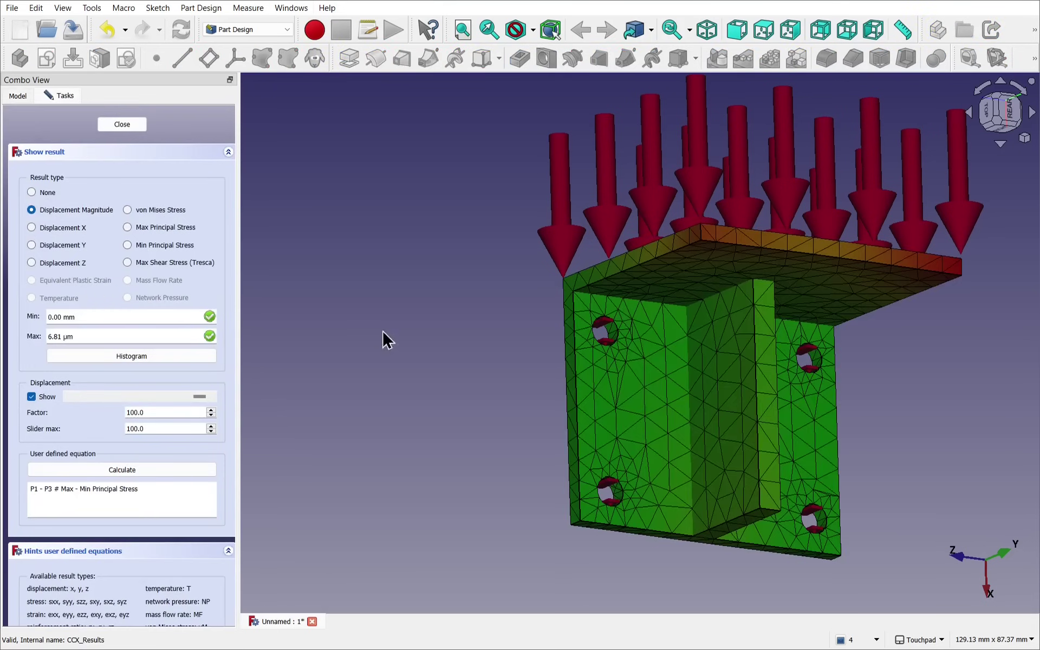
left_click_drag(383, 339, 813, 337, "alt")
mouse_move(198, 399)
left_mouse_down()
mouse_move(106, 410)
mouse_move(216, 395)
left_mouse_up()
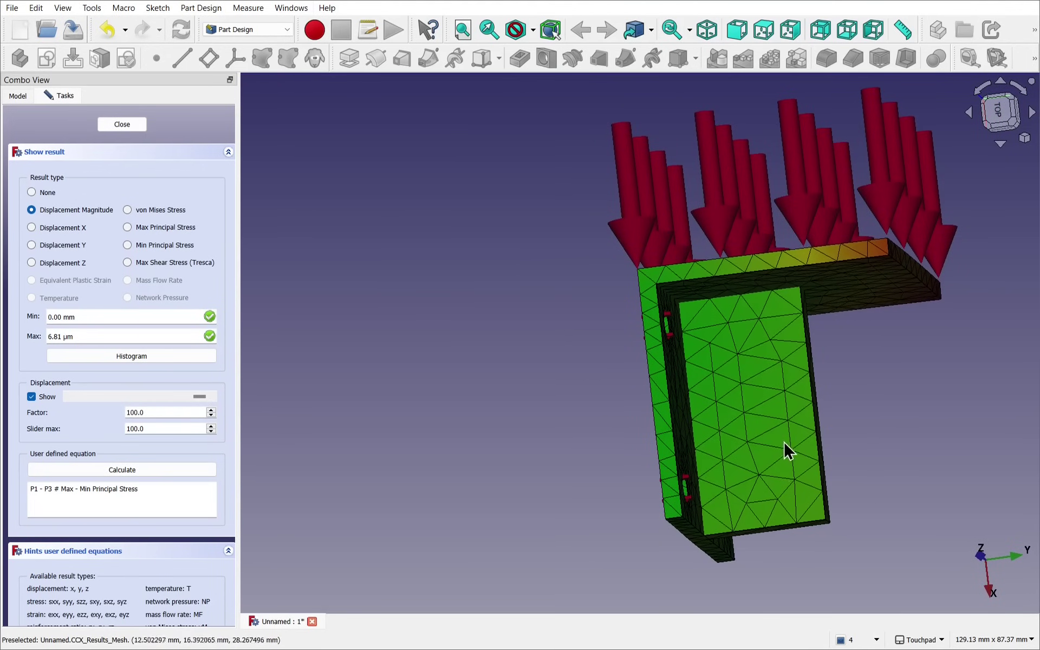
left_click_drag(788, 450, 655, 425, "shift")
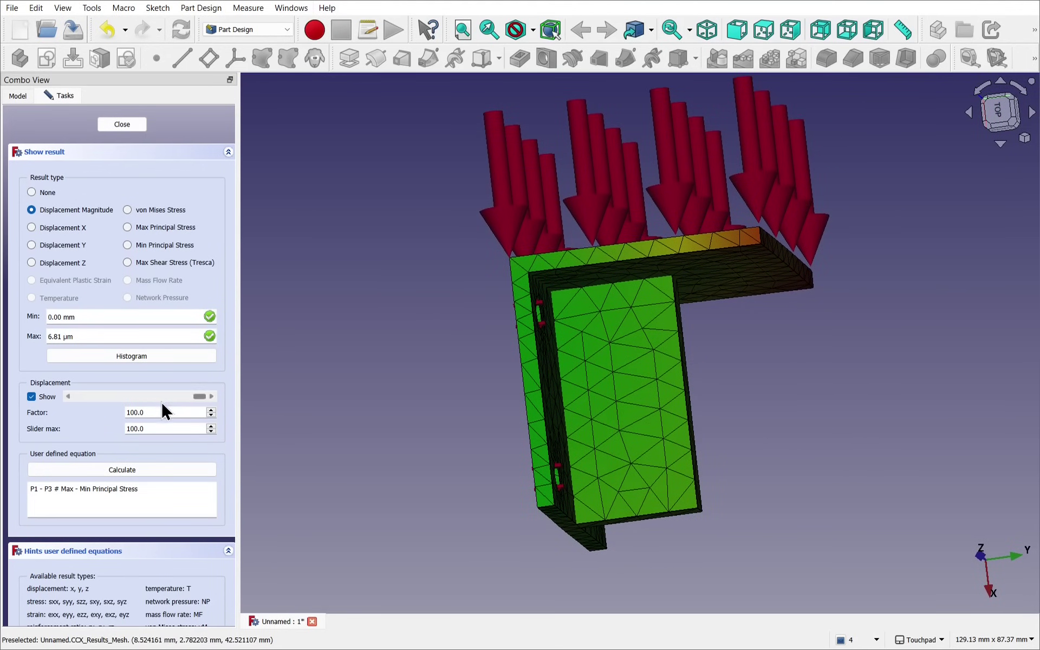
Step: Set the slider maximum to 300 and raise the displacement factor to 300
left_click(138, 412)
left_click_drag(137, 412, 100, 409)
left_click(135, 428)
left_click_drag(133, 429, 106, 429)
type("30")
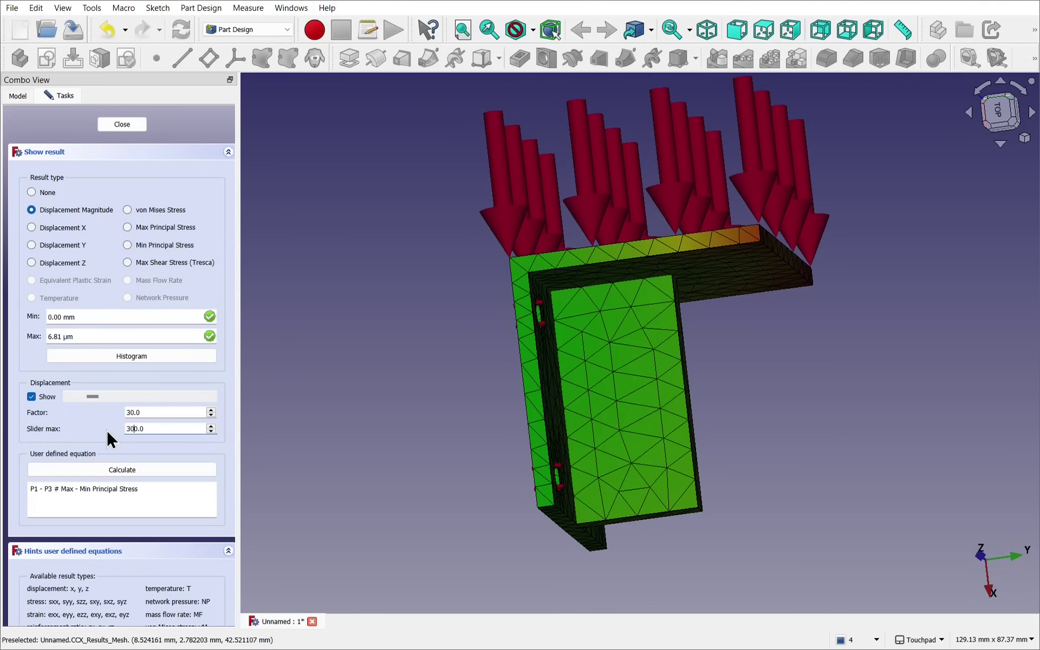
left_click(134, 414)
left_click_drag(92, 400, 255, 413)
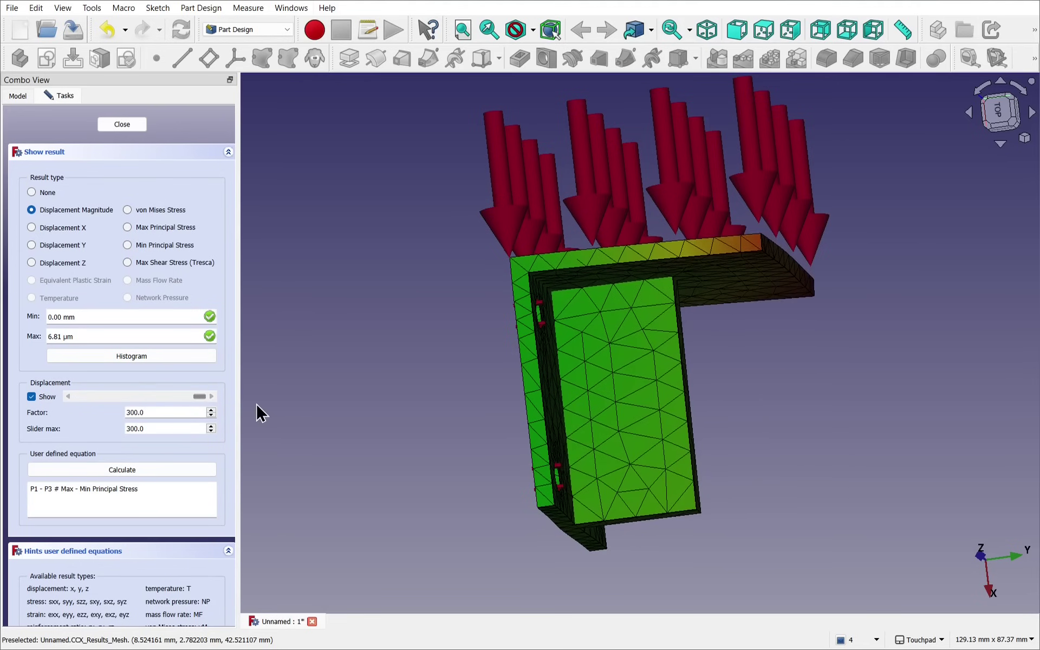
Step: Set the slider maximum to 900 and deform the bracket at factor 900
left_click(130, 432)
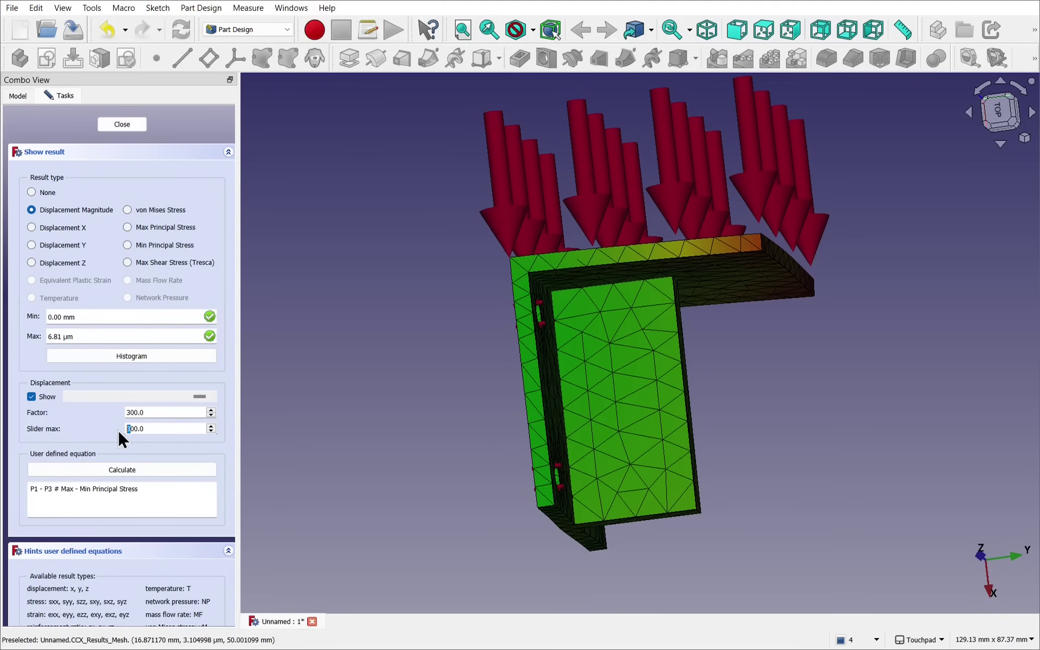
type("9")
left_click_drag(117, 395, 209, 395)
middle_click_drag(446, 390, 593, 340)
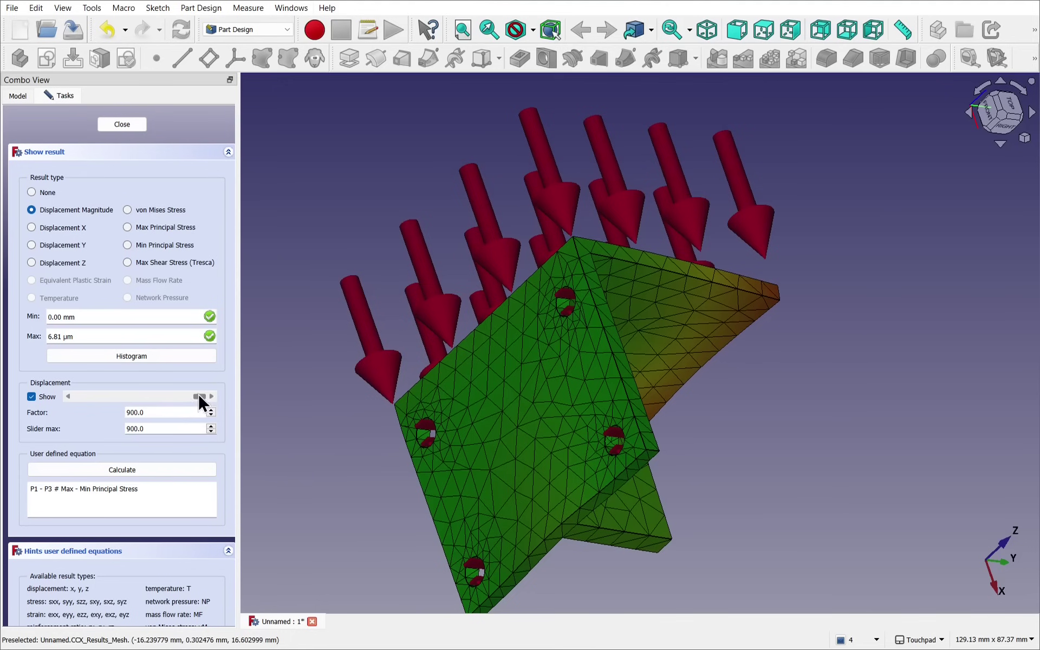
mouse_move(204, 396)
left_mouse_down()
mouse_move(61, 397)
mouse_move(200, 397)
left_mouse_up()
middle_click_drag(710, 344, 378, 301)
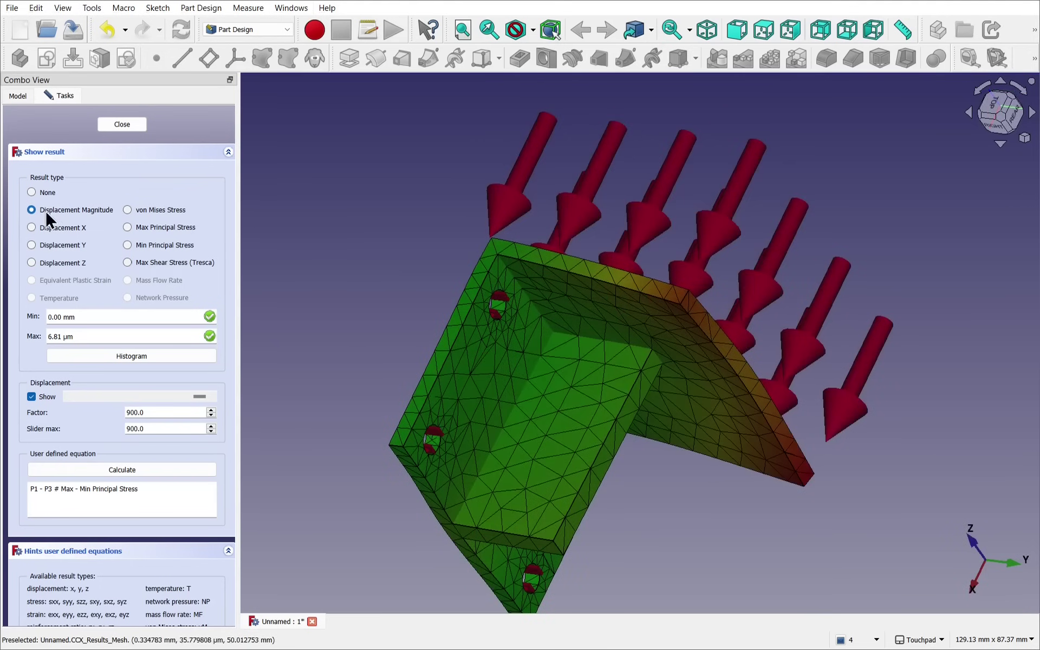
Step: Display the Y displacement result, ranging -1.18 µm to 642.44 nm, and close the result panel
left_click(32, 227)
left_click(38, 244)
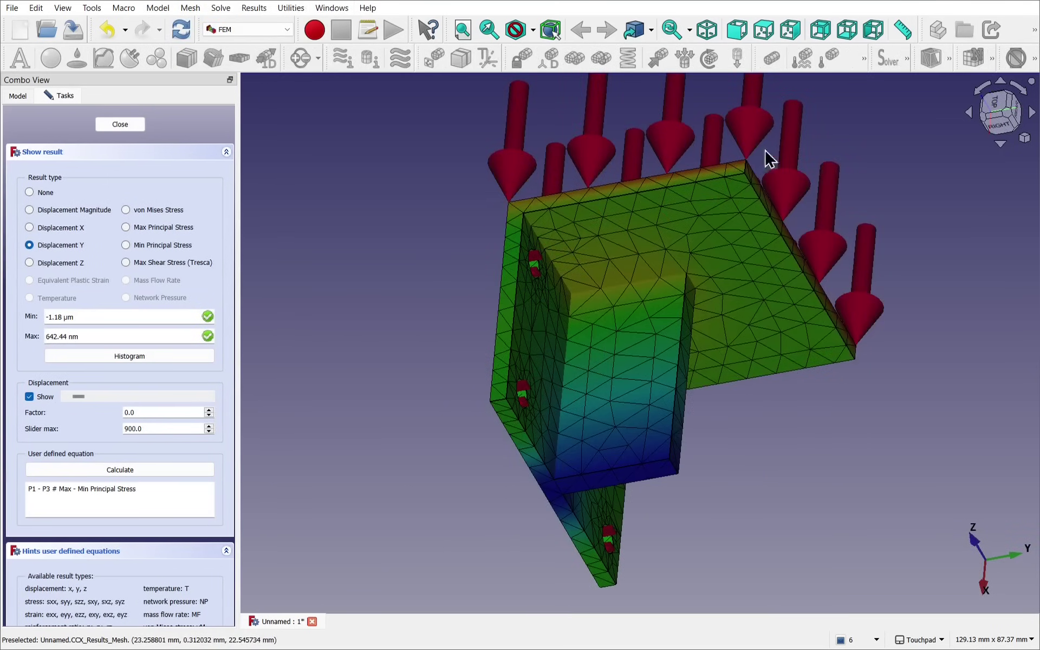
left_click(119, 128)
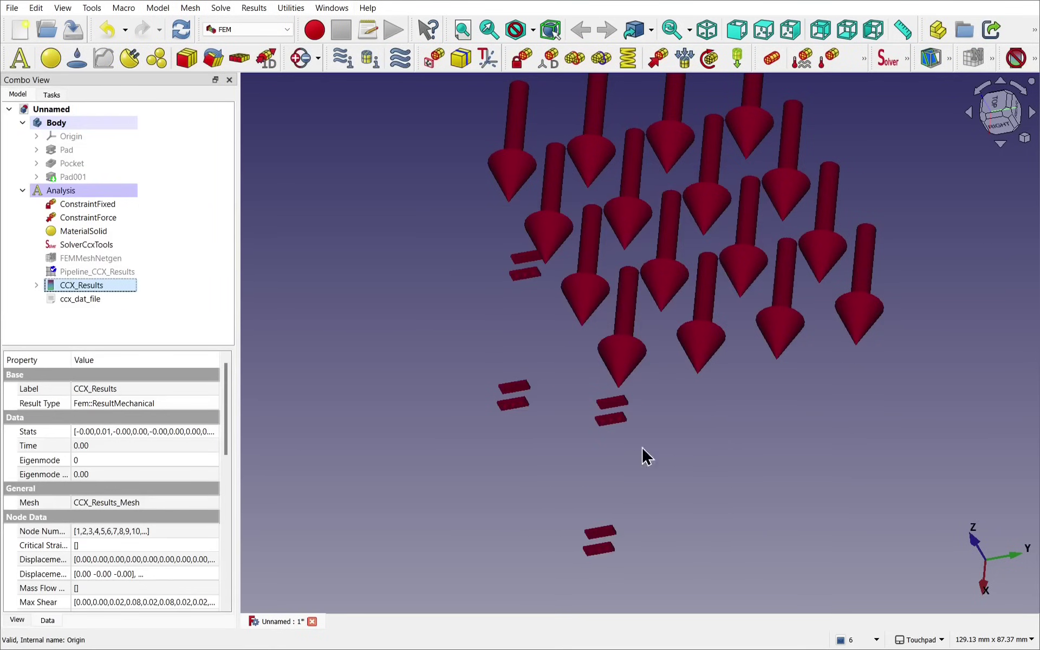
Step: Make Pipeline_CCX_Results visible again and reopen then close the CCX_Results display
left_click(87, 270)
key("space")
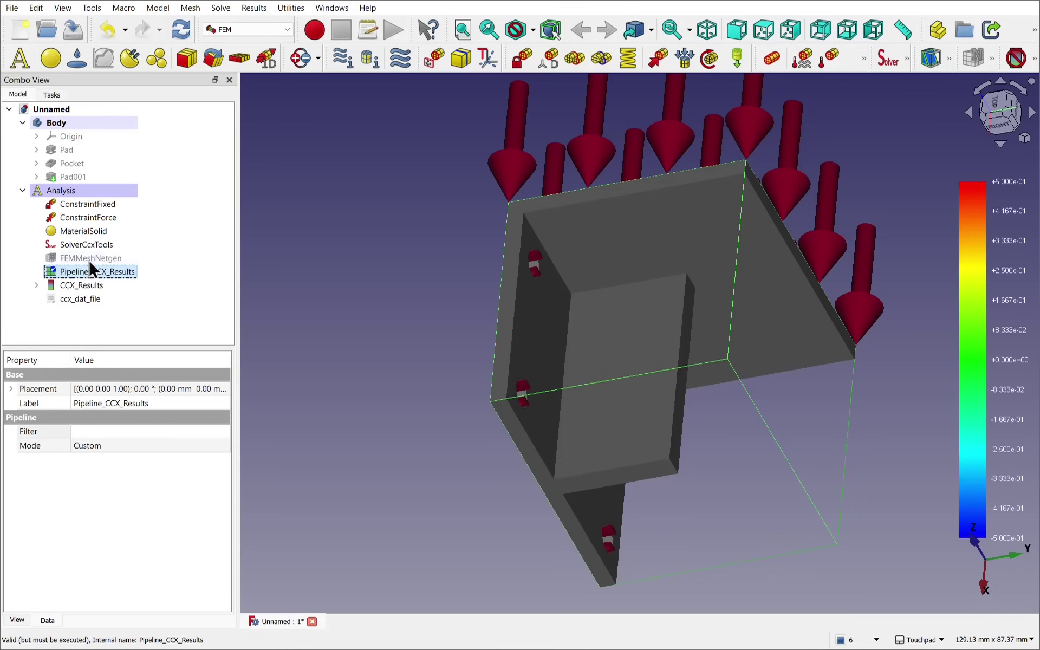
double_click(81, 286)
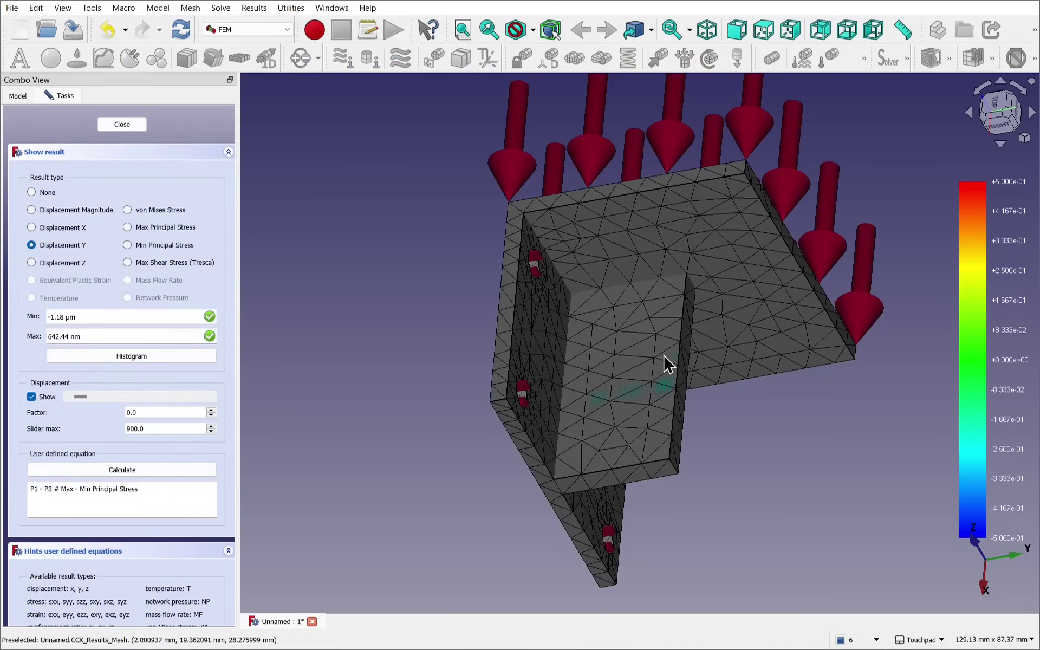
left_click(129, 126)
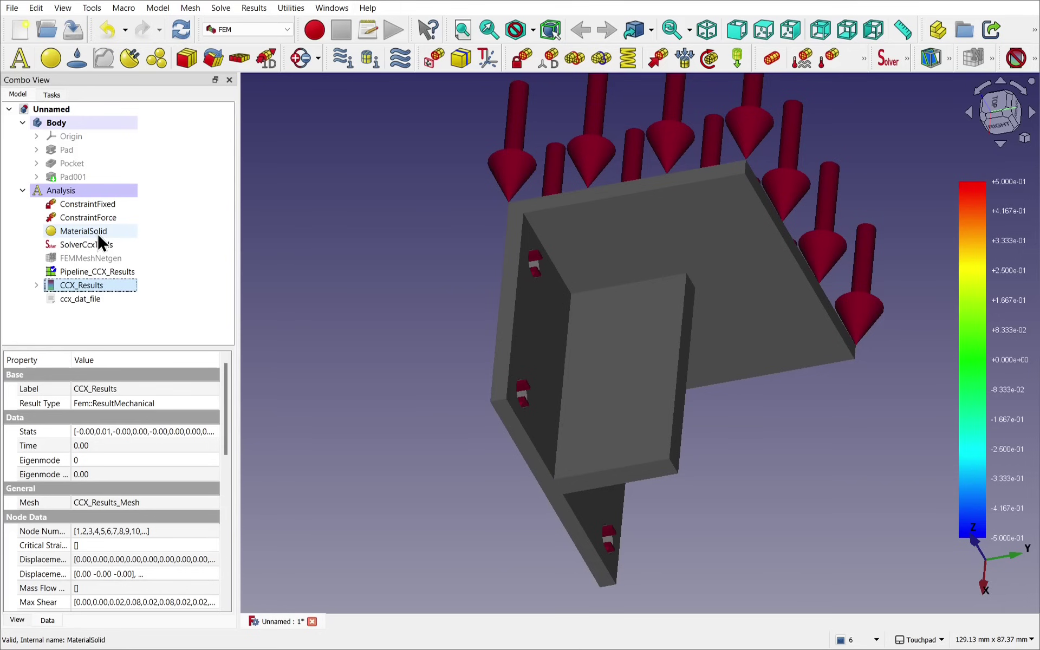
Step: Try the pipeline's display modes: wireframe, surface wireframe, surface with edges, points and outline
double_click(103, 270)
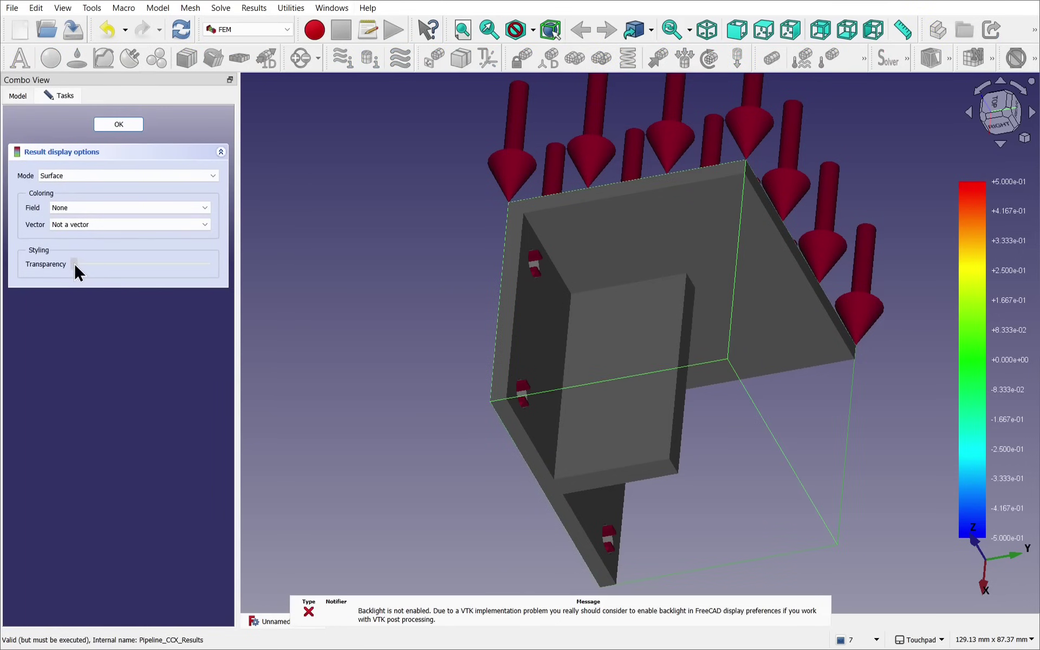
left_click_drag(74, 263, 46, 268)
left_click(102, 177)
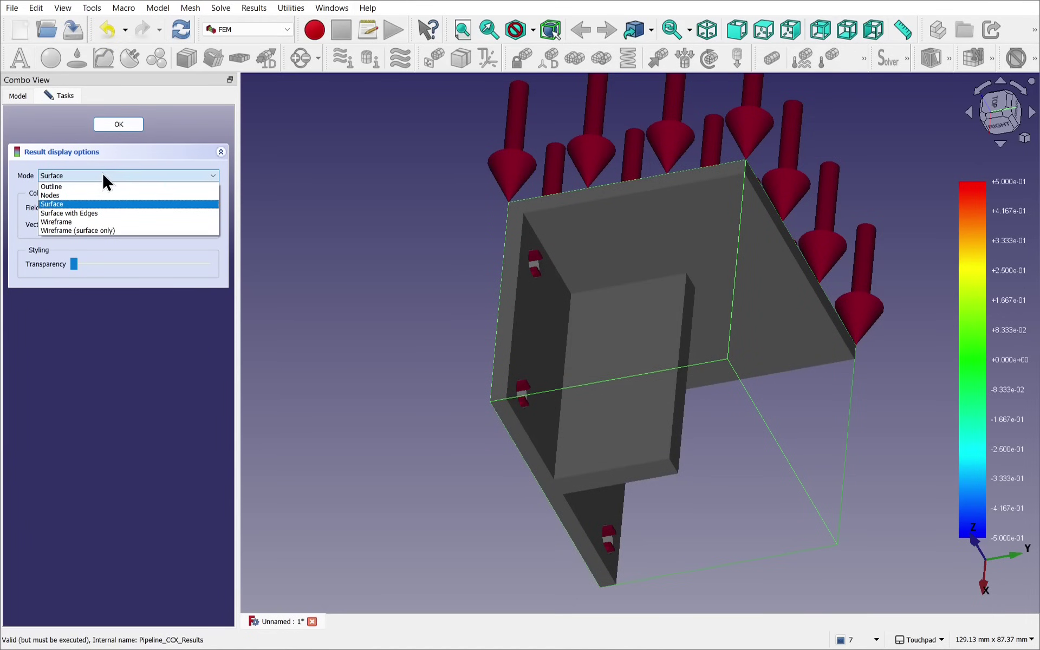
left_click(87, 222)
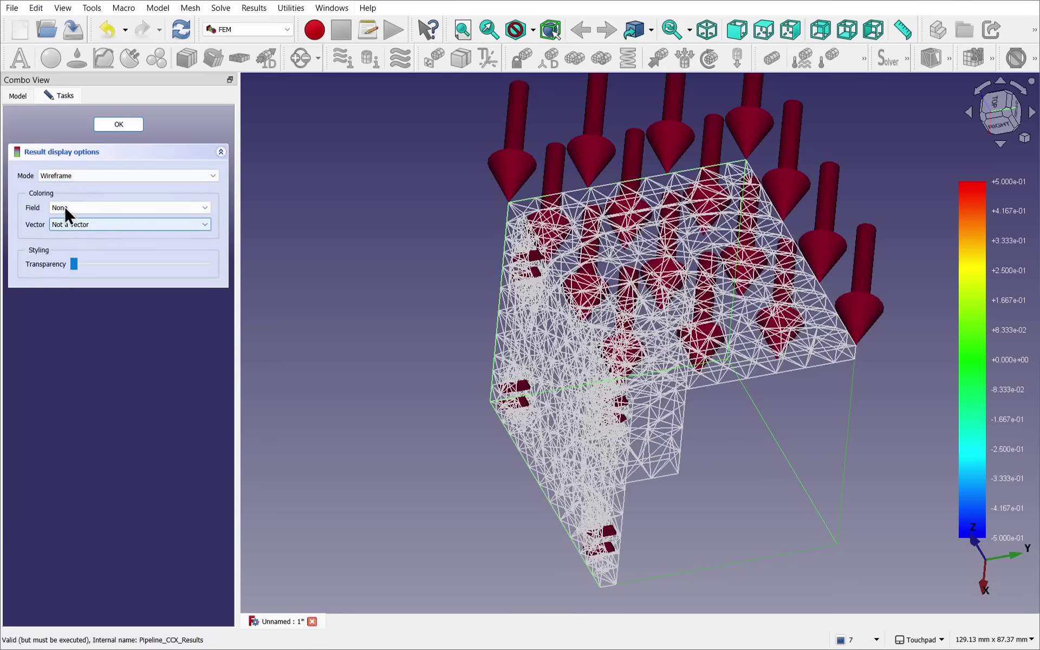
left_click(74, 177)
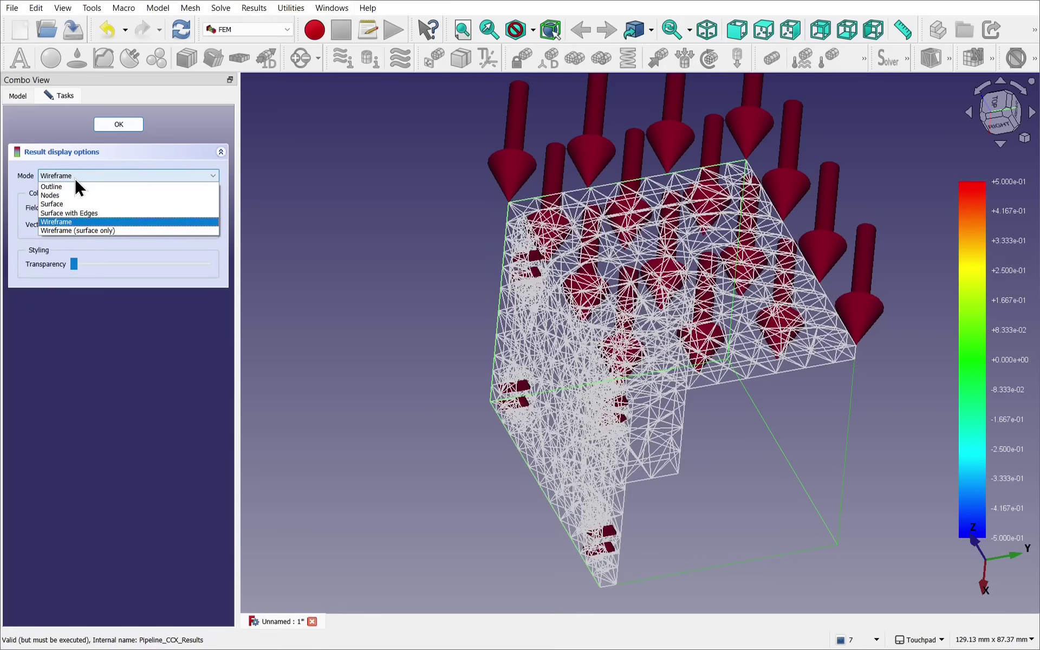
left_click(80, 231)
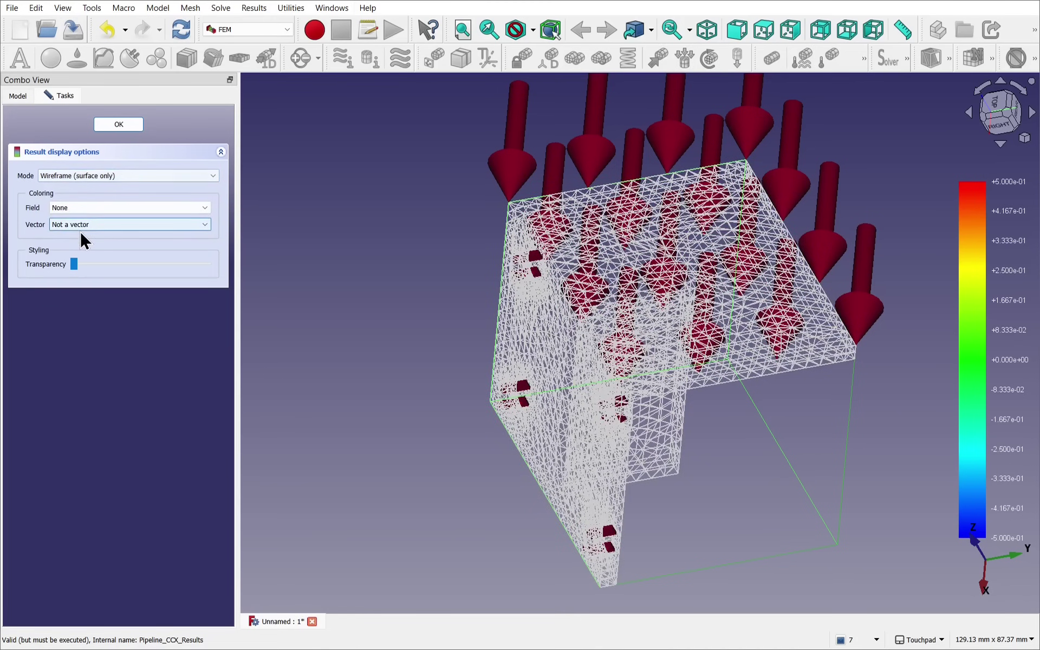
left_click(105, 177)
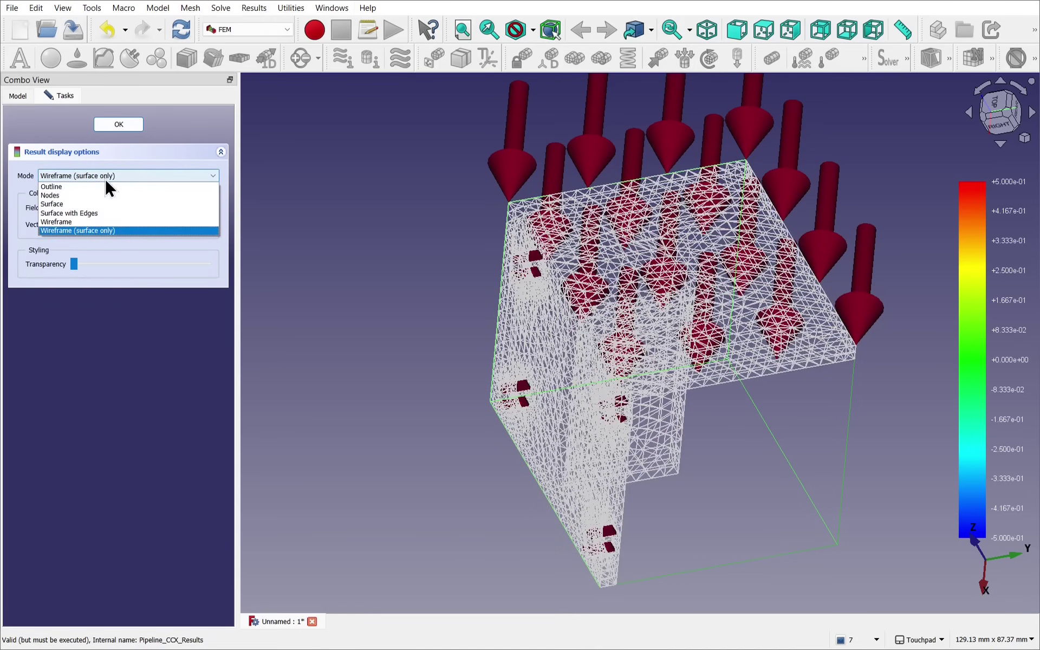
left_click(83, 212)
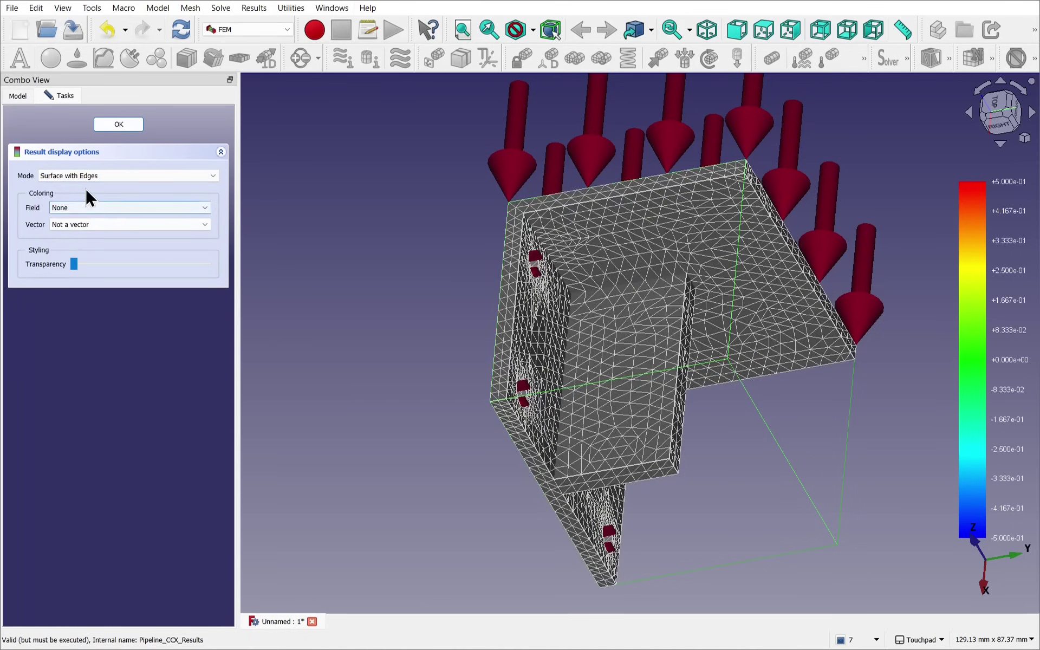
left_click(93, 176)
left_click(86, 196)
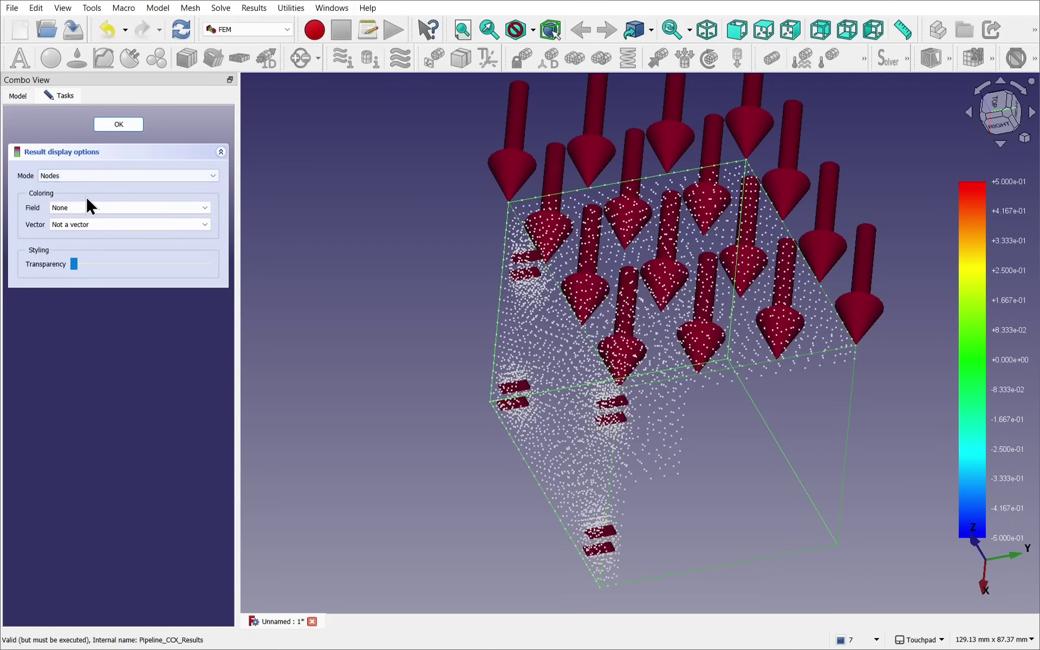
left_click(93, 175)
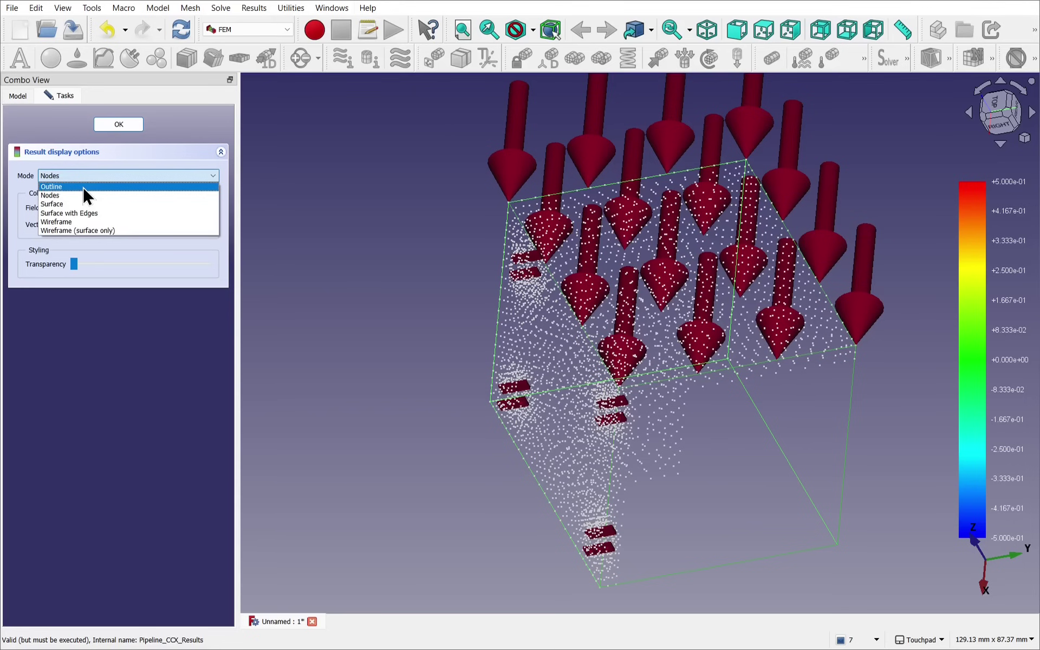
left_click(83, 187)
Step: Set the pipeline display to Wireframe mode at 79% transparency
left_click(79, 175)
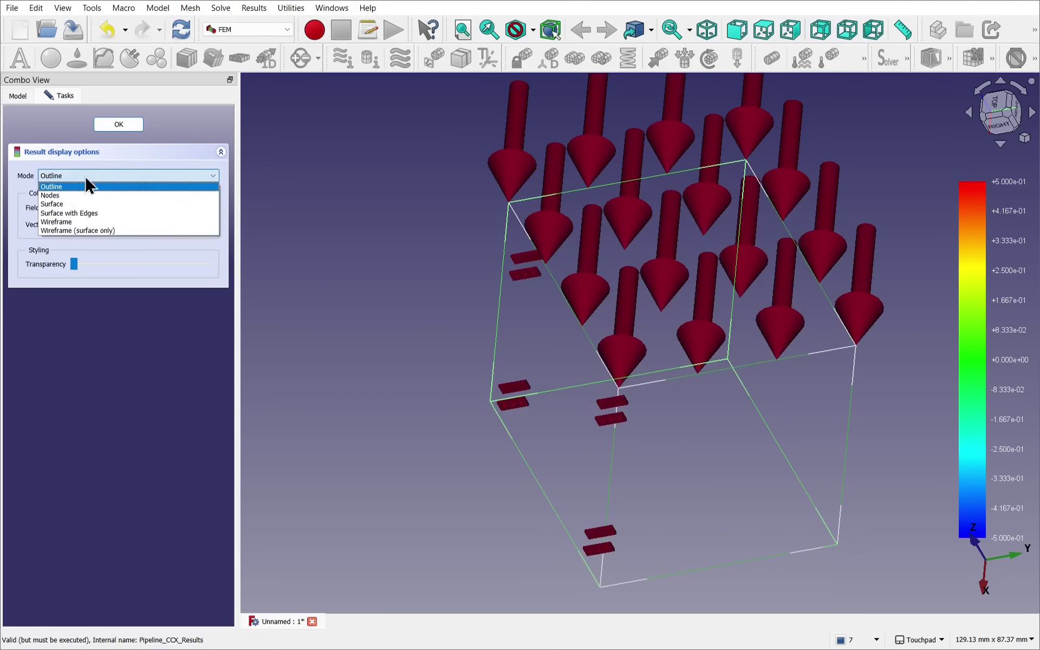
left_click(102, 222)
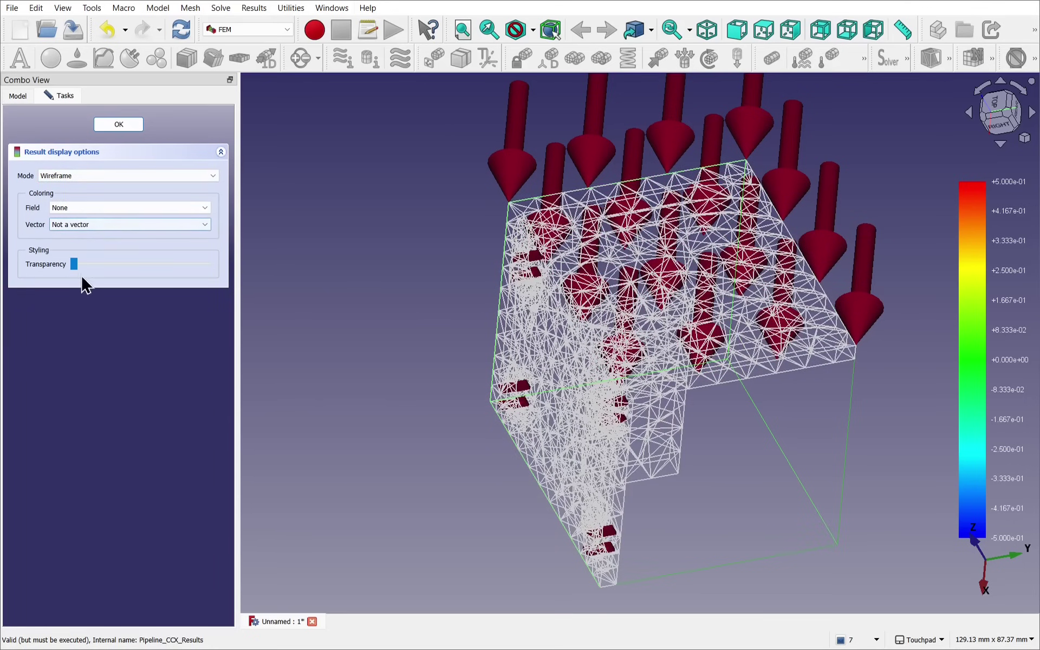
left_click_drag(74, 263, 180, 272)
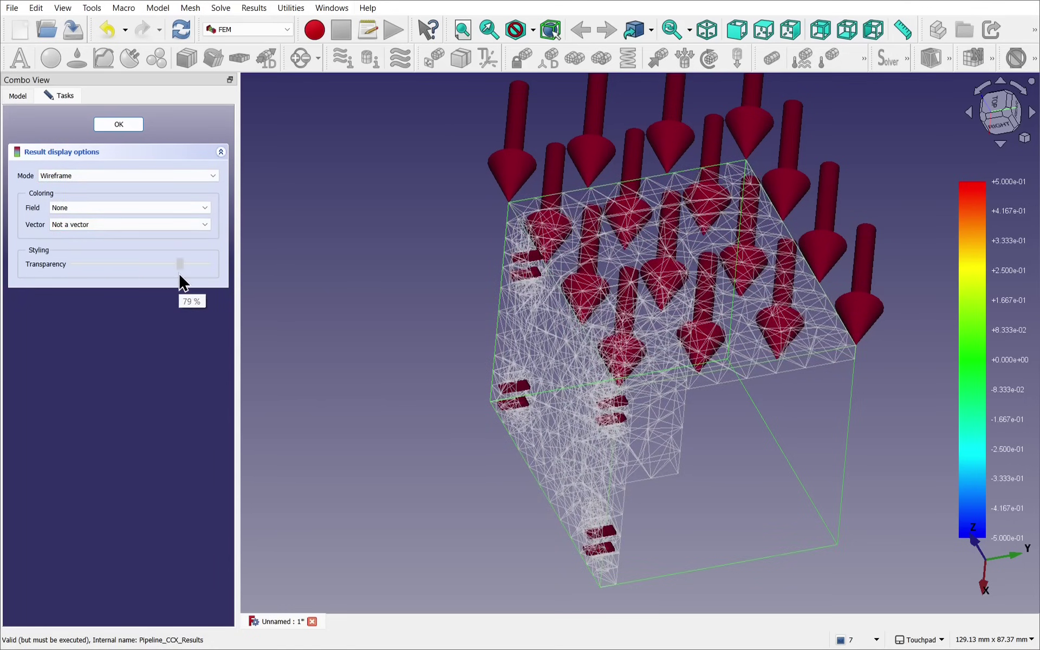
left_click(124, 126)
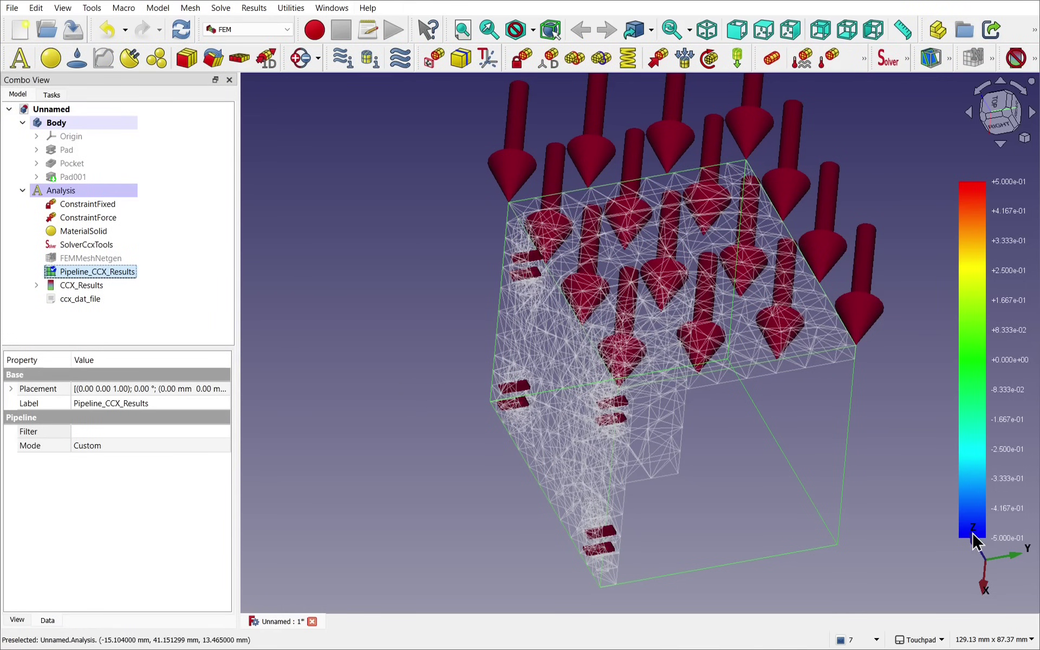
Step: Exaggerate the CCX_Results deformation to factor 900 and view the bracket from near the top
left_click(87, 286)
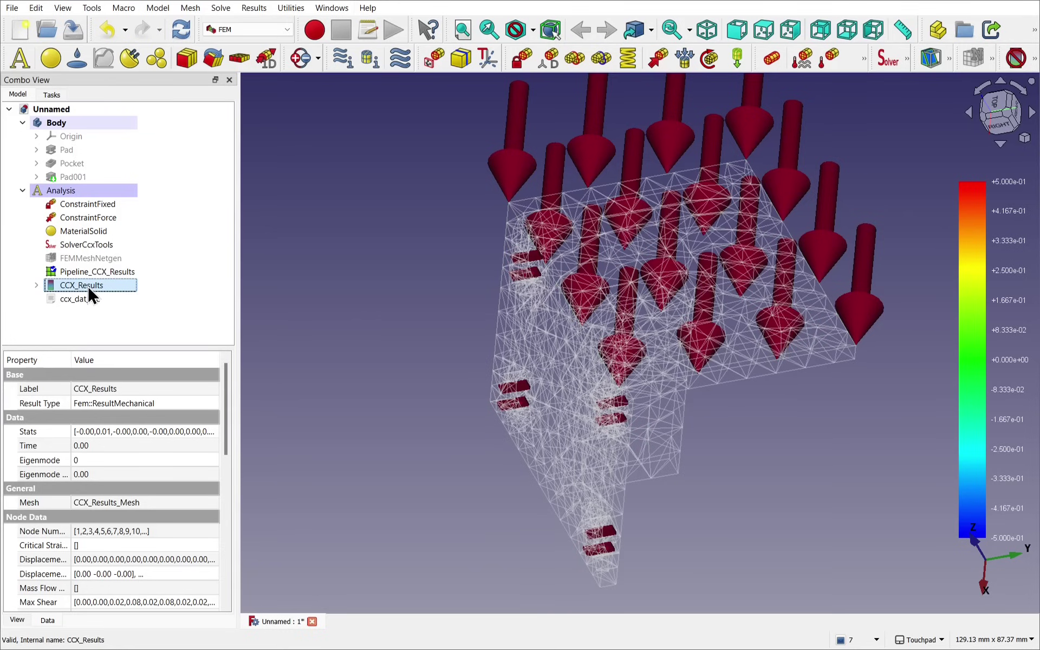
double_click(90, 288)
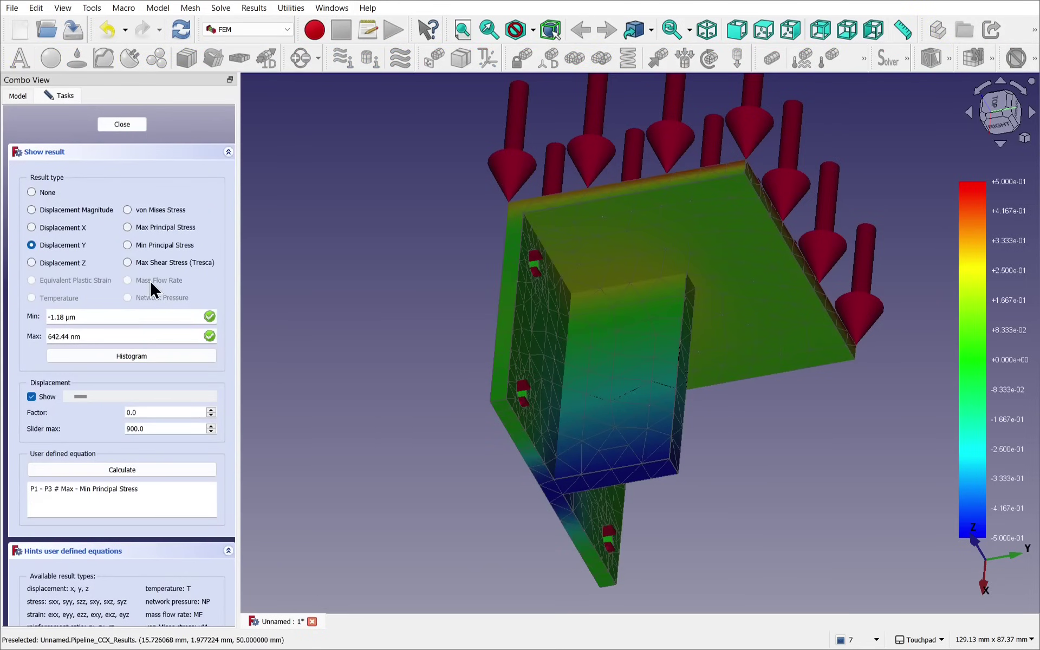
left_click_drag(81, 397, 627, 408)
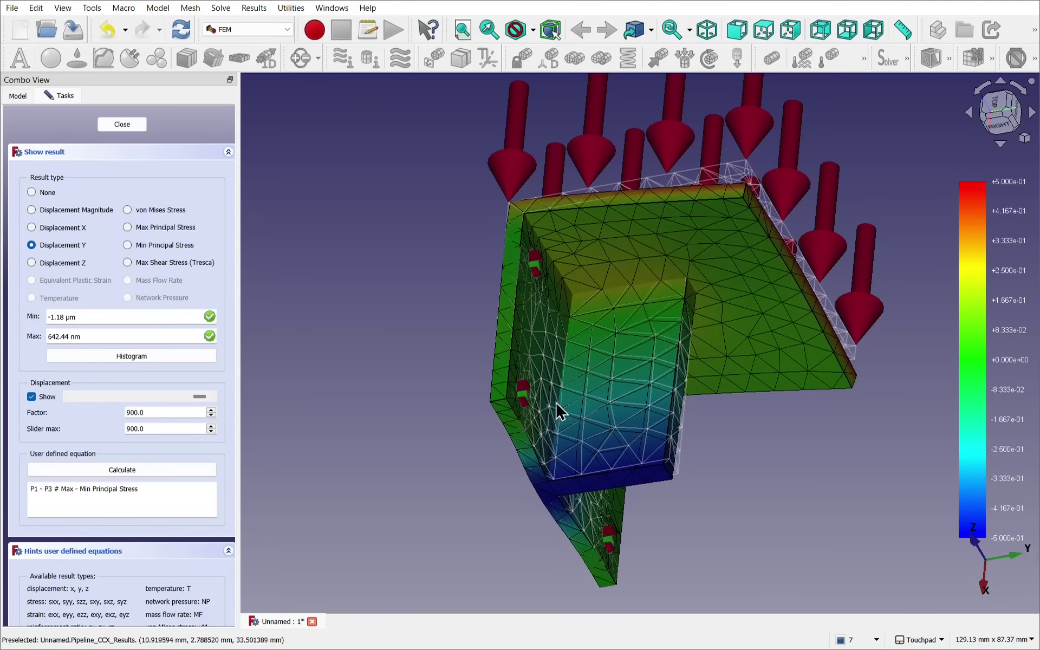
middle_click_drag(666, 320, 689, 376)
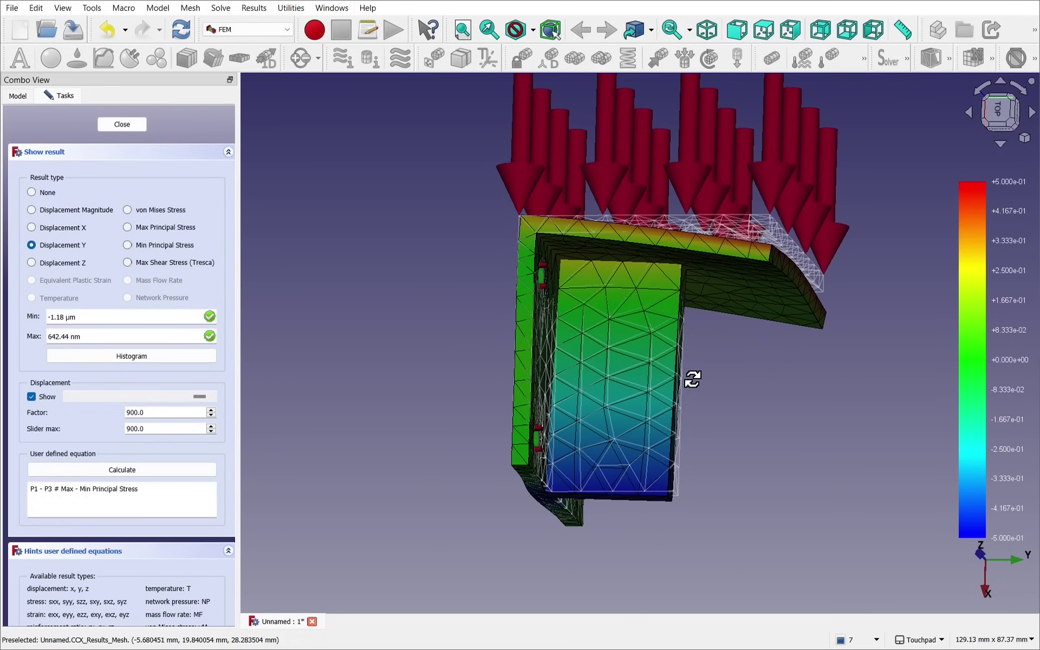